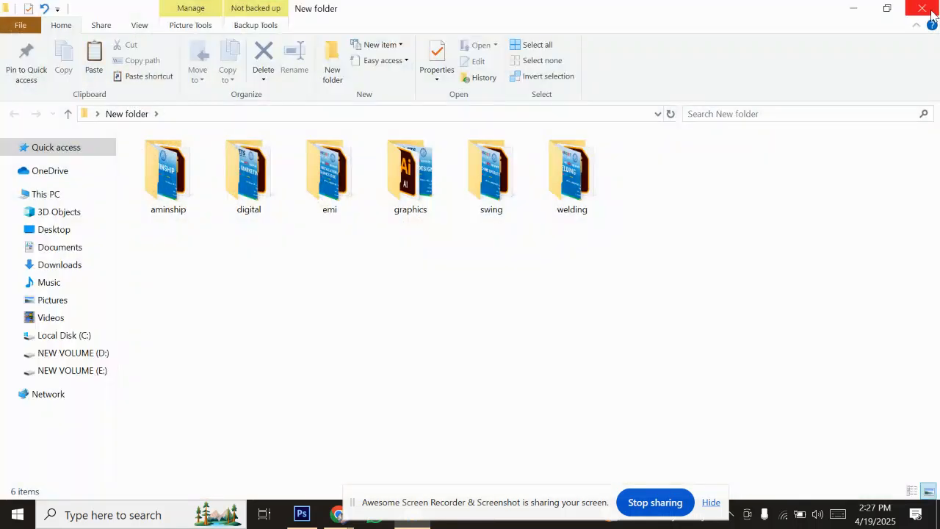
- Close the current folder and open the 01 CAN folder inside ps exm in New folder (6)
left_click(914, 12)
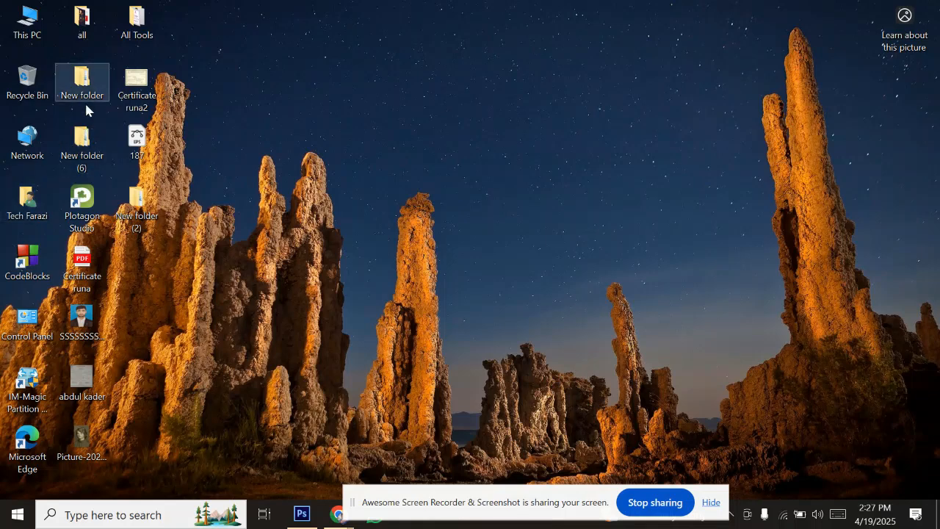
double_click(82, 147)
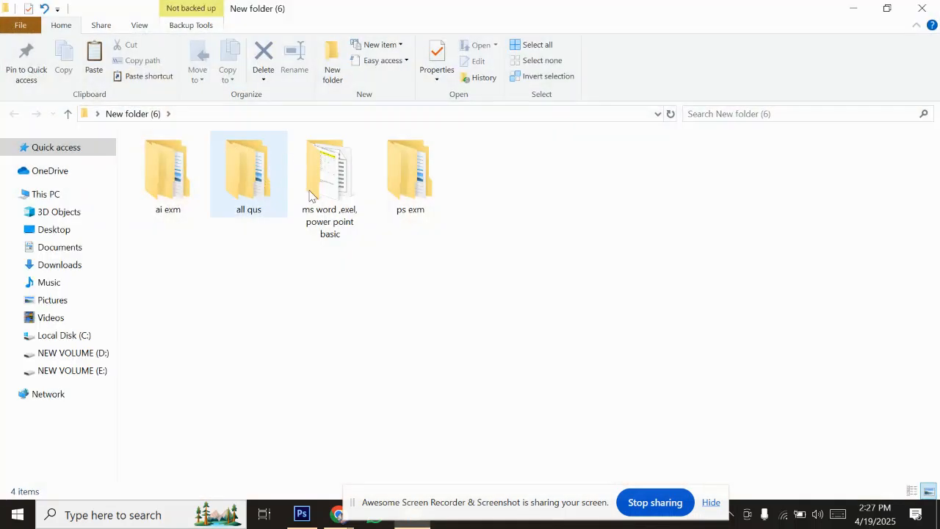
double_click(402, 183)
double_click(250, 178)
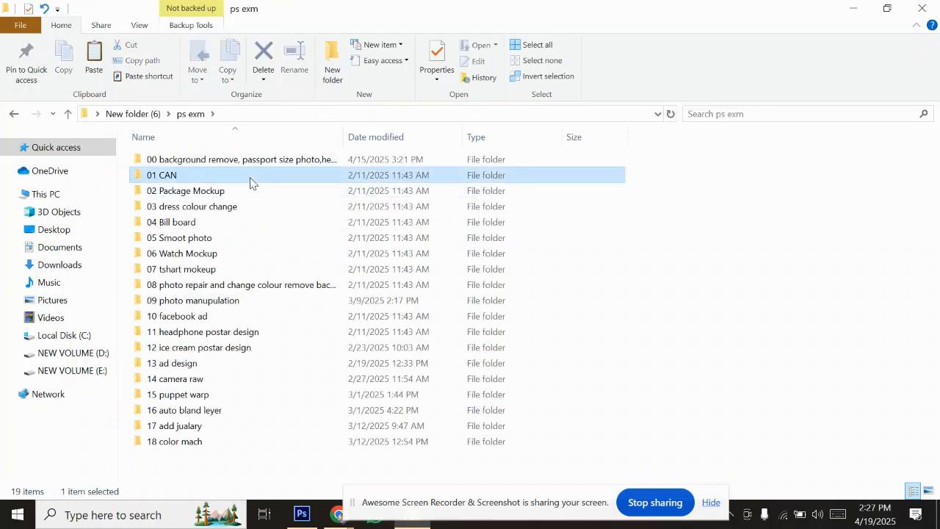
left_click(252, 174)
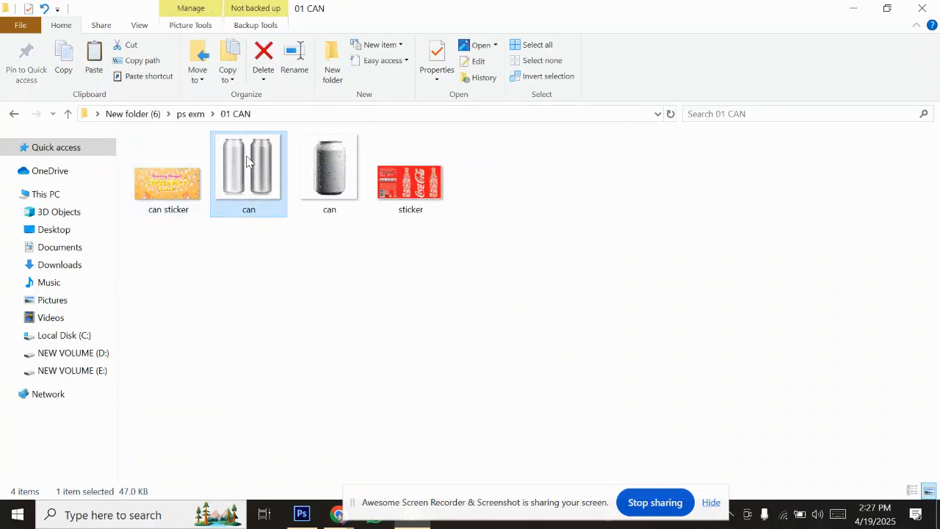
- Open the can image showing two cans in Adobe Photoshop CS6
right_click(258, 162)
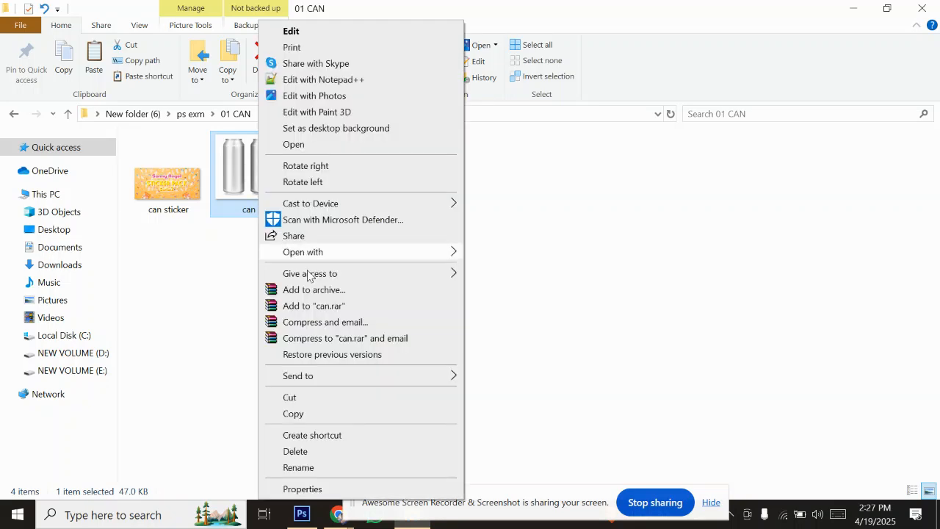
mouse_move(321, 257)
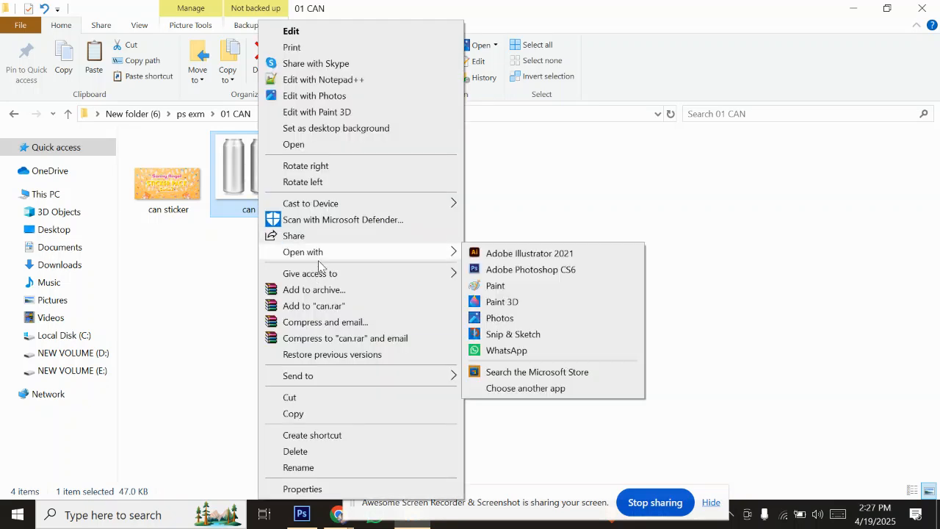
left_click(513, 270)
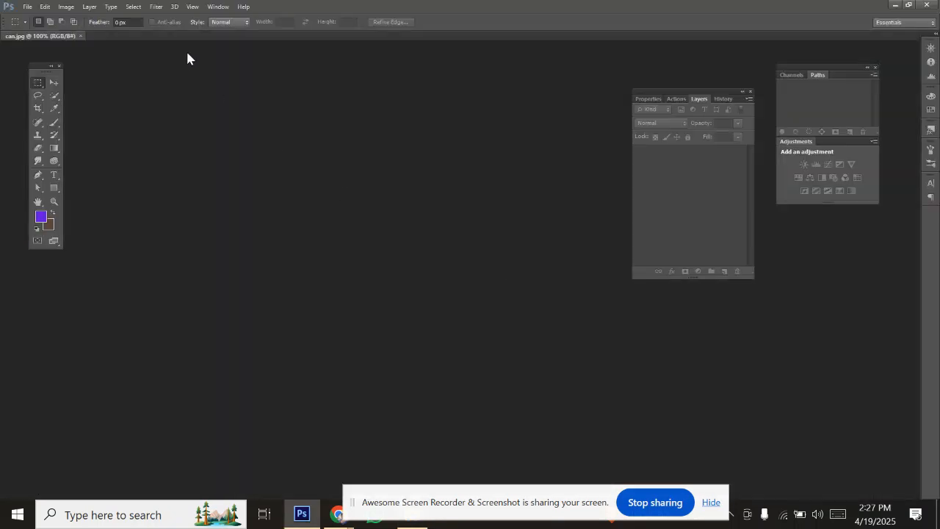
- Select the water-droplet can with the Quick Selection tool and copy it to a new layer
scroll(421, 199, "up", 6)
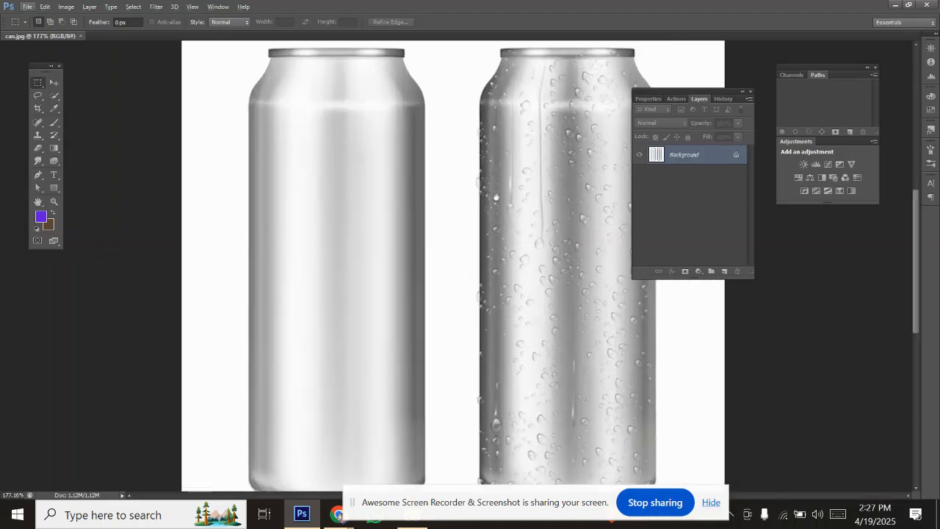
scroll(445, 211, "down", 2)
scroll(400, 207, "down", 1)
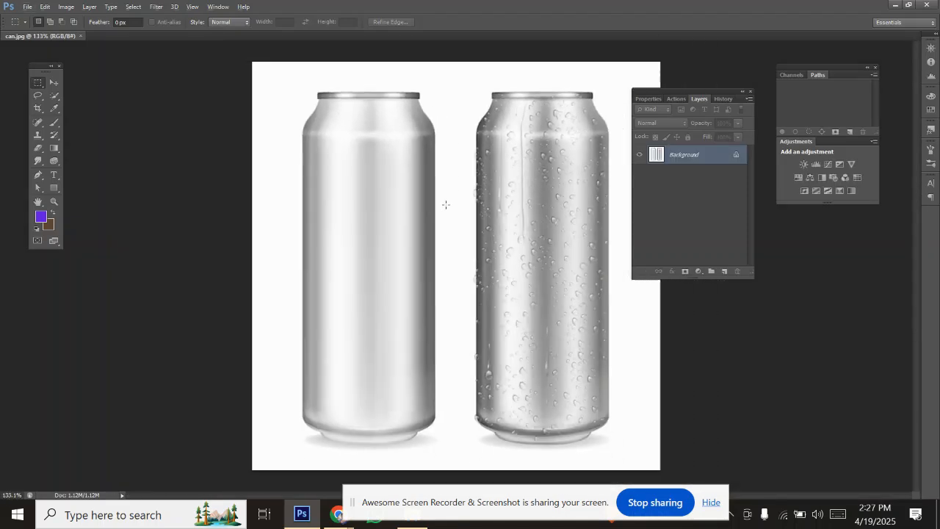
left_click_drag(51, 99, 87, 103)
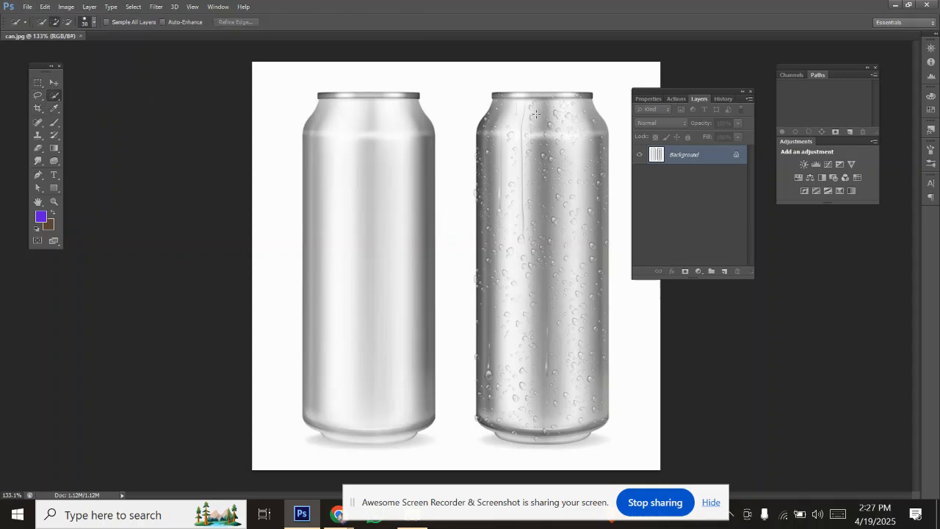
mouse_move(520, 111)
left_mouse_down()
mouse_move(558, 200)
mouse_move(560, 231)
left_mouse_up()
left_click_drag(536, 404, 518, 430)
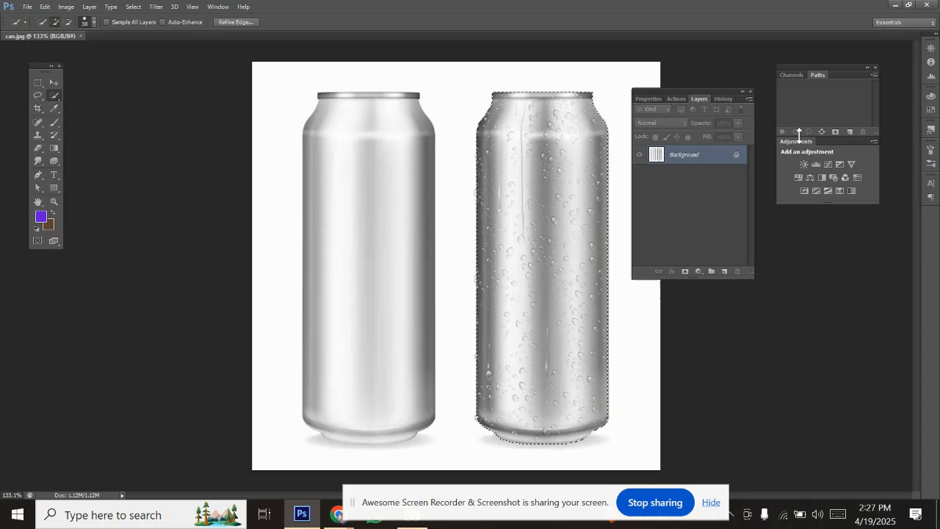
key("ctrl+j")
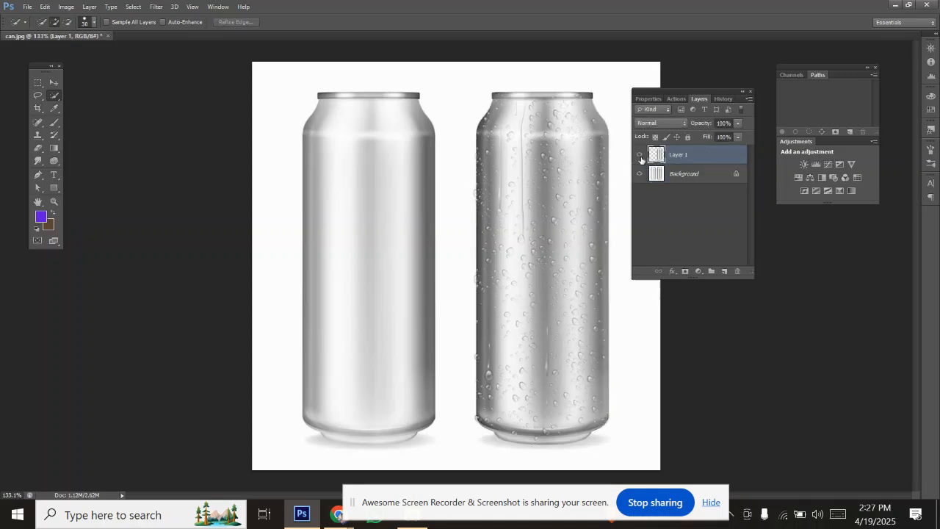
- Select the plain can on the Background layer with the Quick Selection tool and copy it to a new layer
left_click(688, 175)
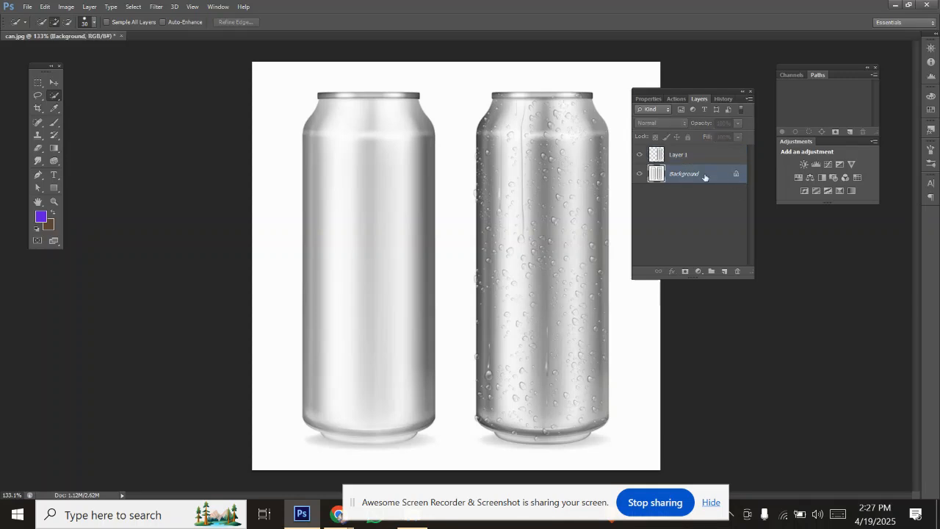
left_click(682, 156)
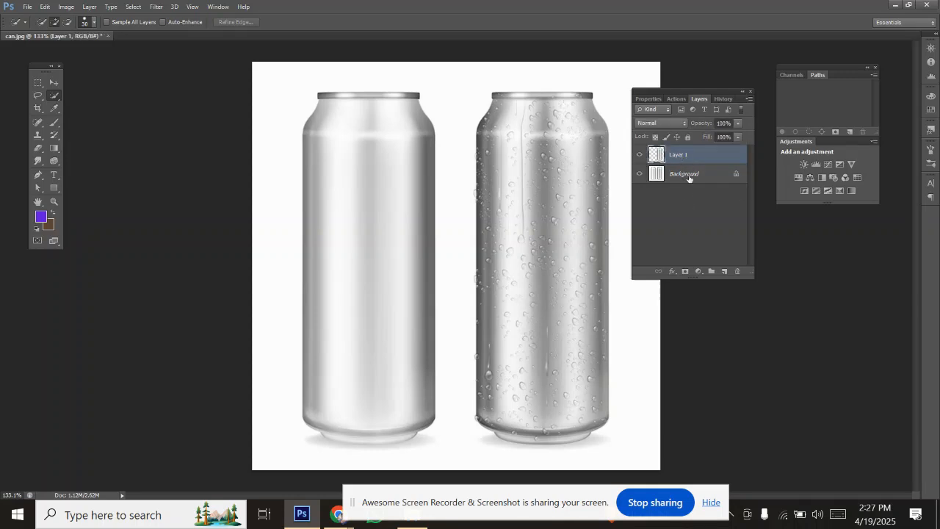
left_click(689, 179)
mouse_move(340, 108)
left_mouse_down()
mouse_move(381, 161)
mouse_move(382, 330)
mouse_move(354, 415)
mouse_move(356, 437)
mouse_move(376, 448)
left_mouse_up()
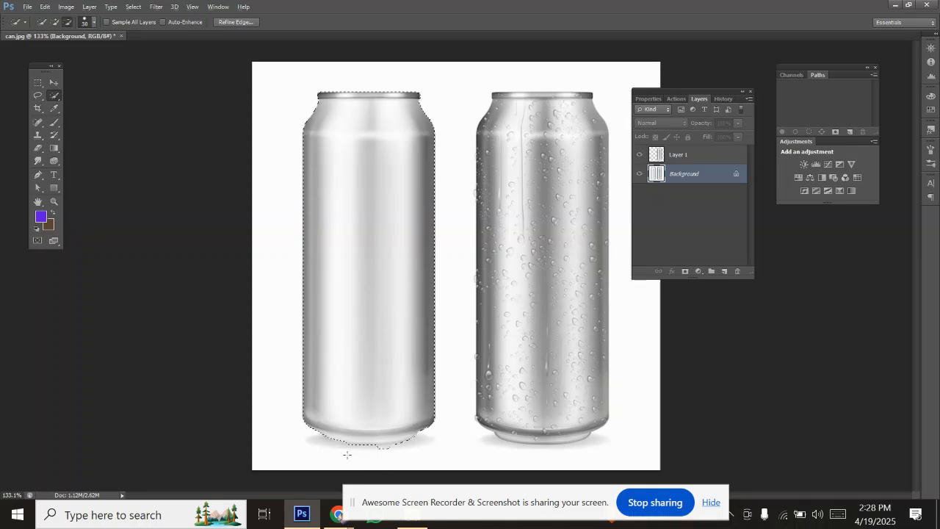
left_click_drag(374, 453, 409, 452)
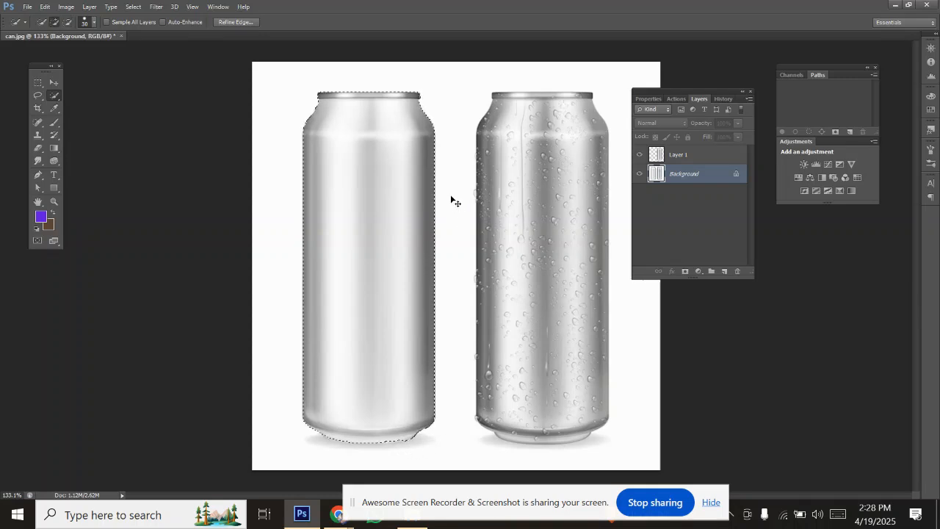
key("ctrl+j")
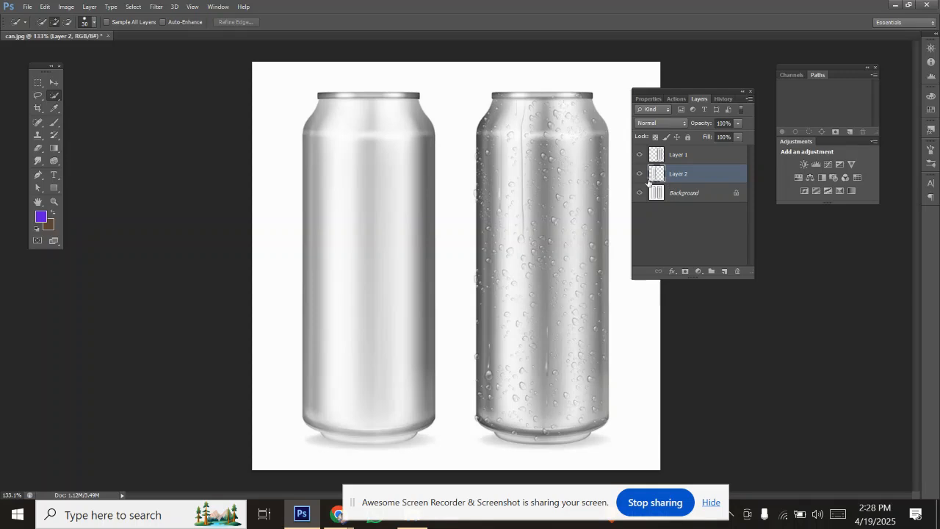
left_click(681, 155)
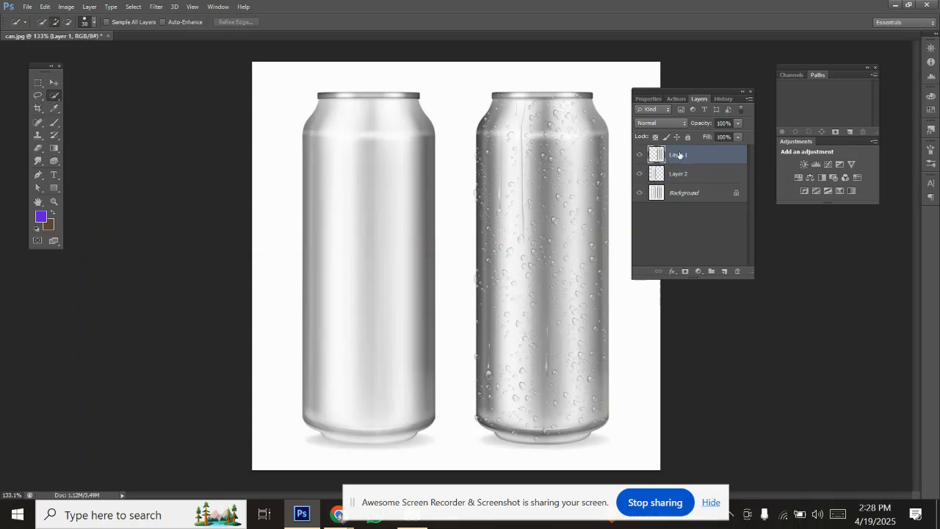
right_click(687, 157)
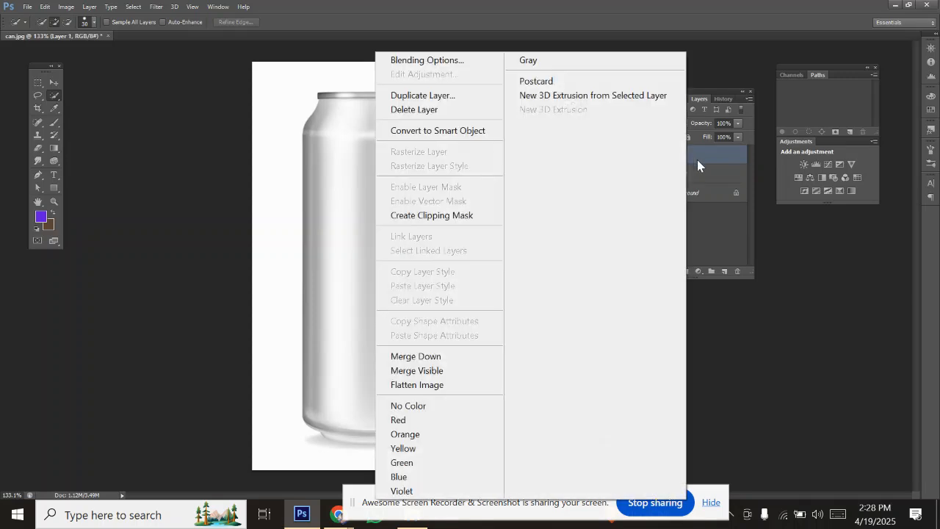
right_click(729, 158)
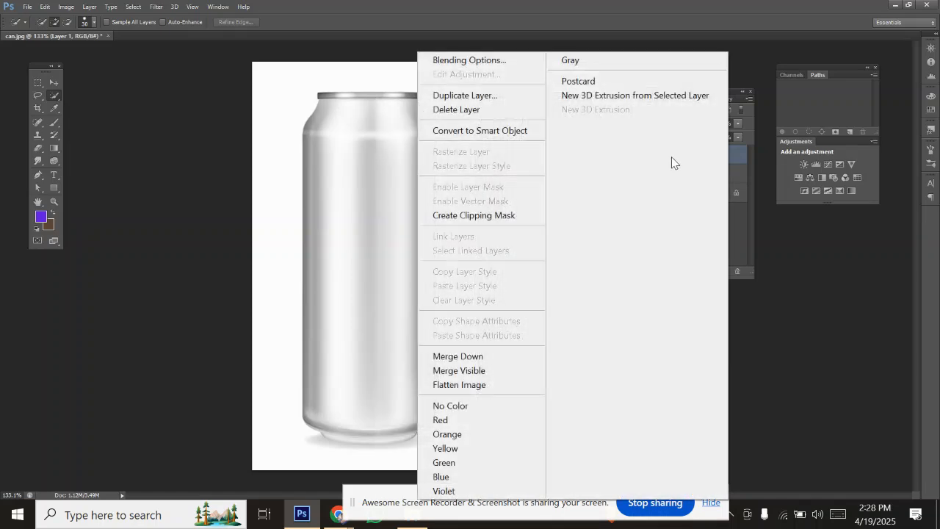
left_click(742, 159)
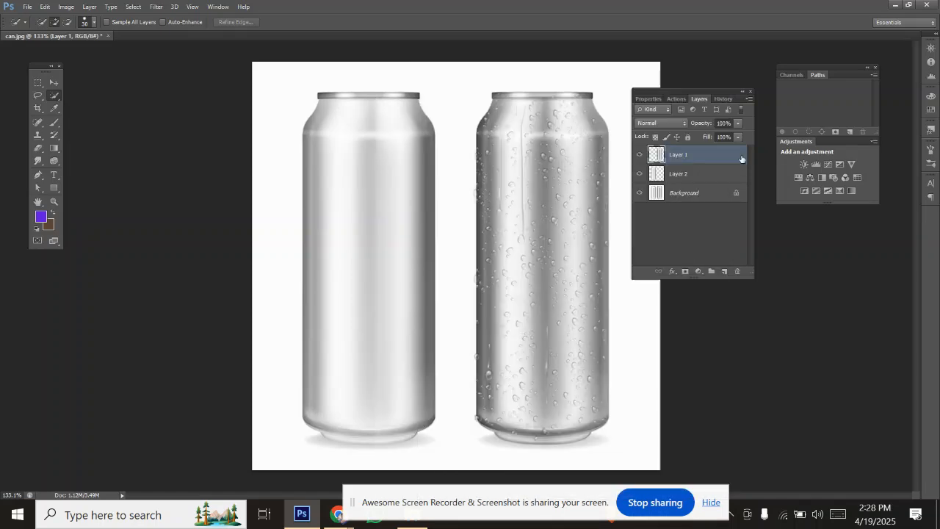
right_click(657, 156)
right_click(694, 156)
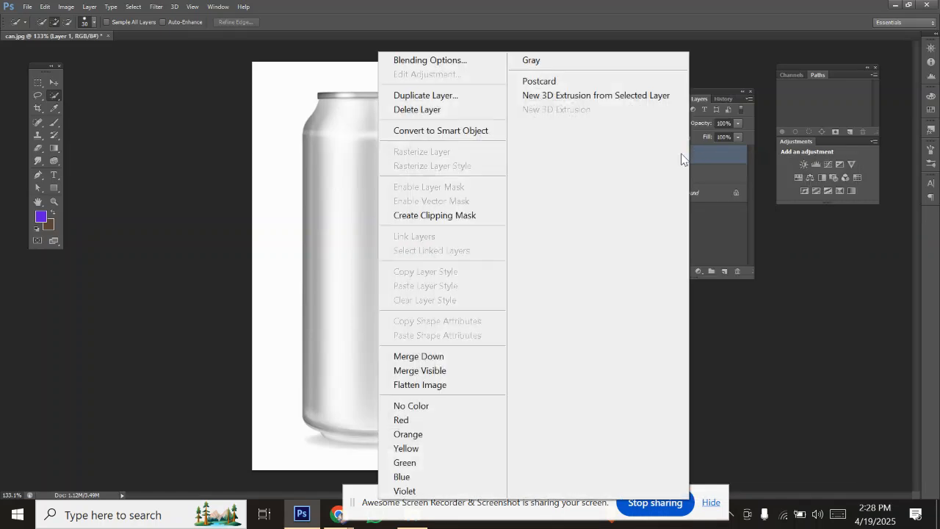
left_click(710, 180)
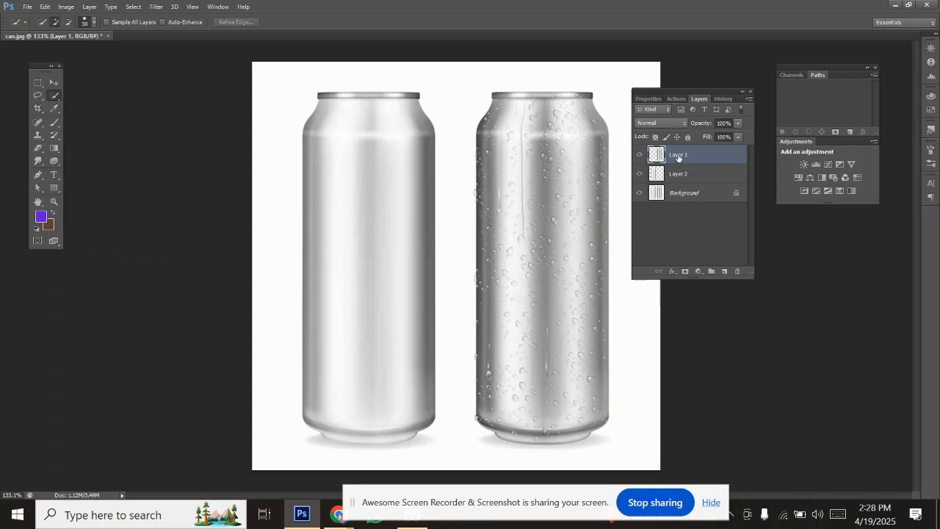
- Convert the two cut-out can layers, Layer 1 and Layer 2, to smart objects
right_click(678, 157)
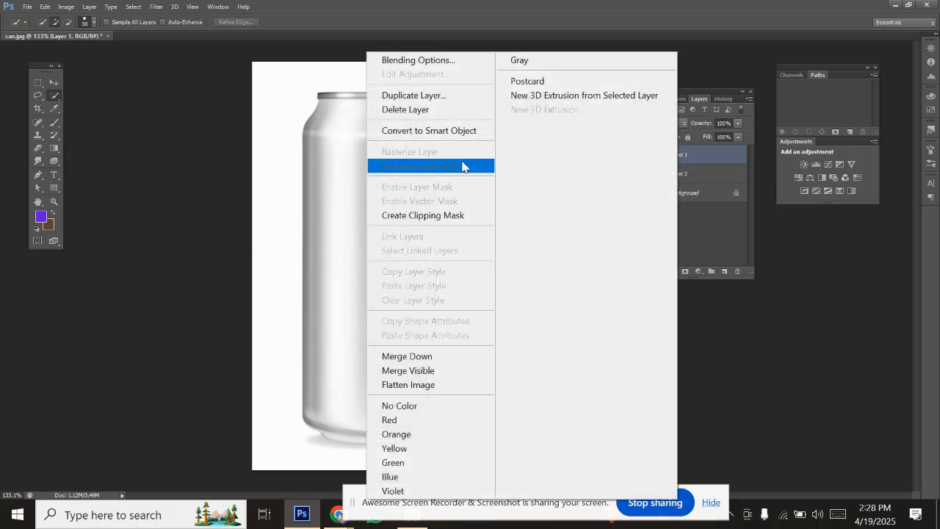
left_click(449, 132)
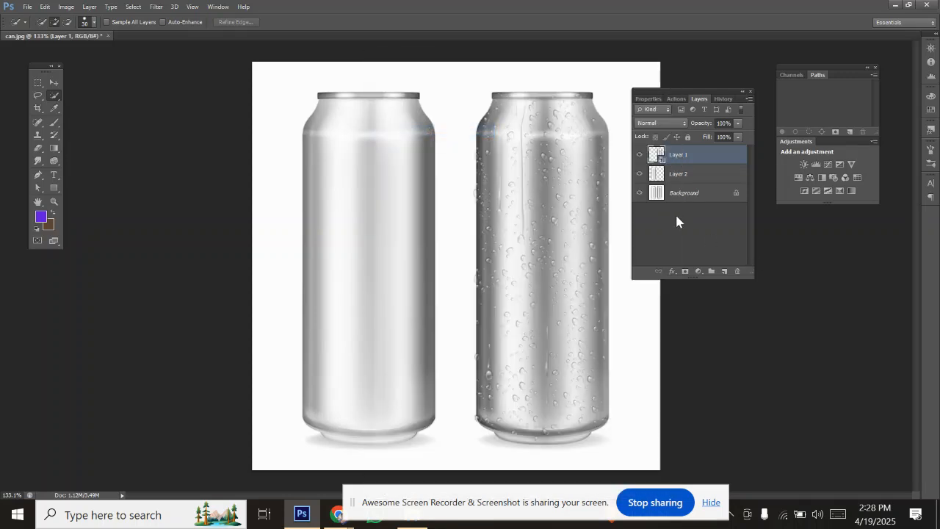
left_click(689, 179)
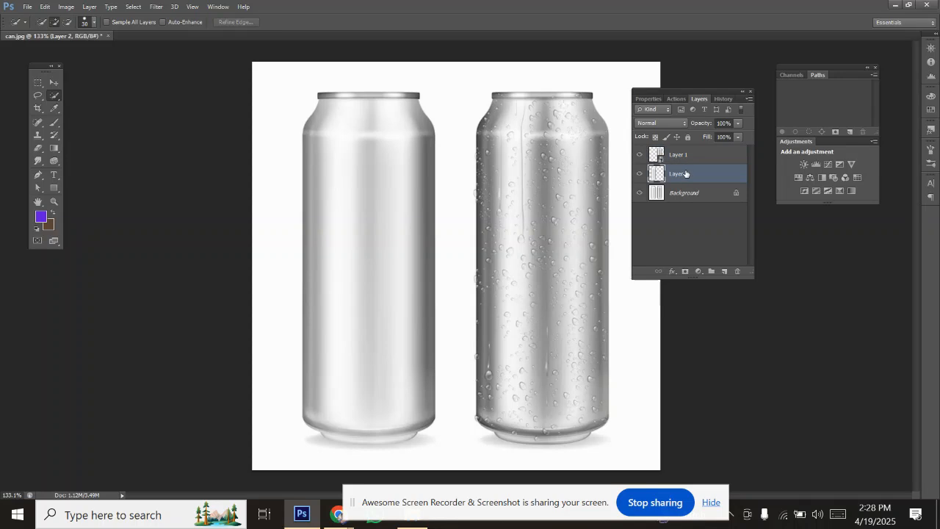
right_click(687, 177)
left_click(447, 132)
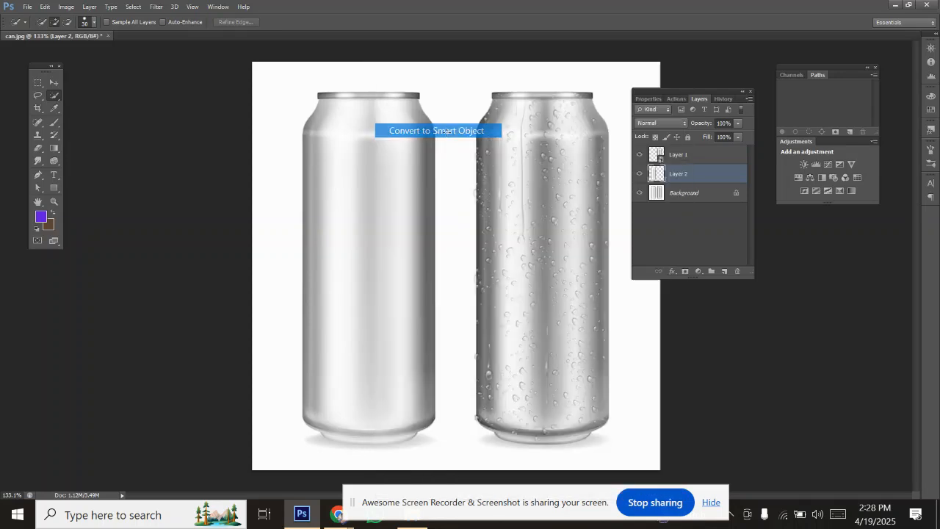
- Open the contents of the Layer 1 smart object for editing
left_click(677, 160)
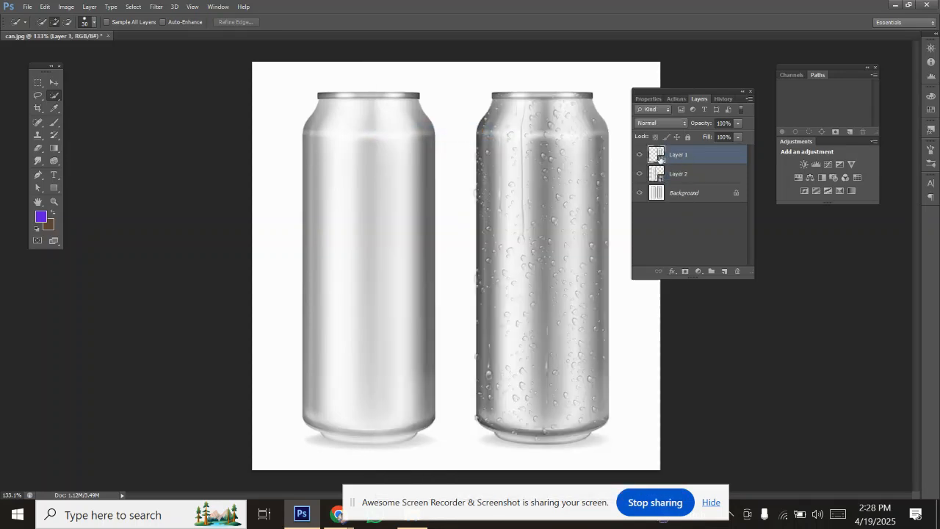
double_click(659, 155)
left_click(470, 203)
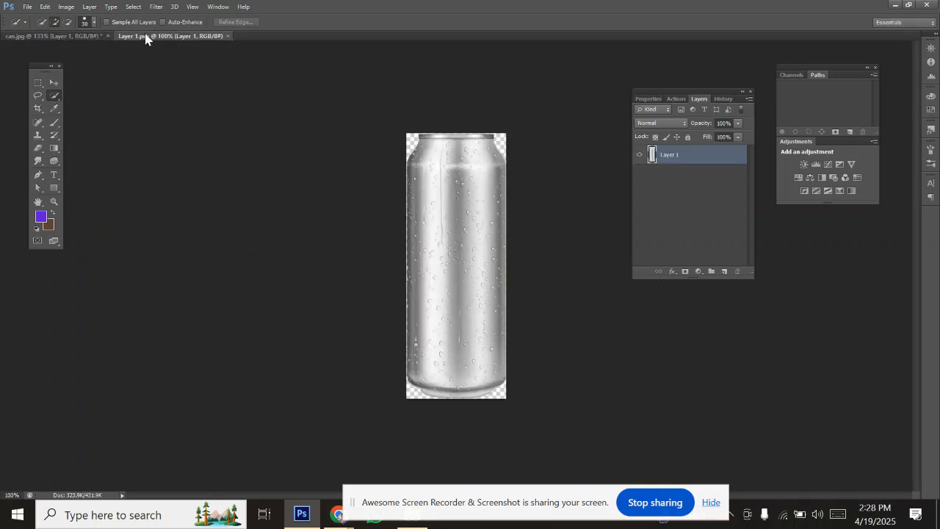
- Place the can sticker image from the 01 CAN folder into the smart object document
left_click(27, 8)
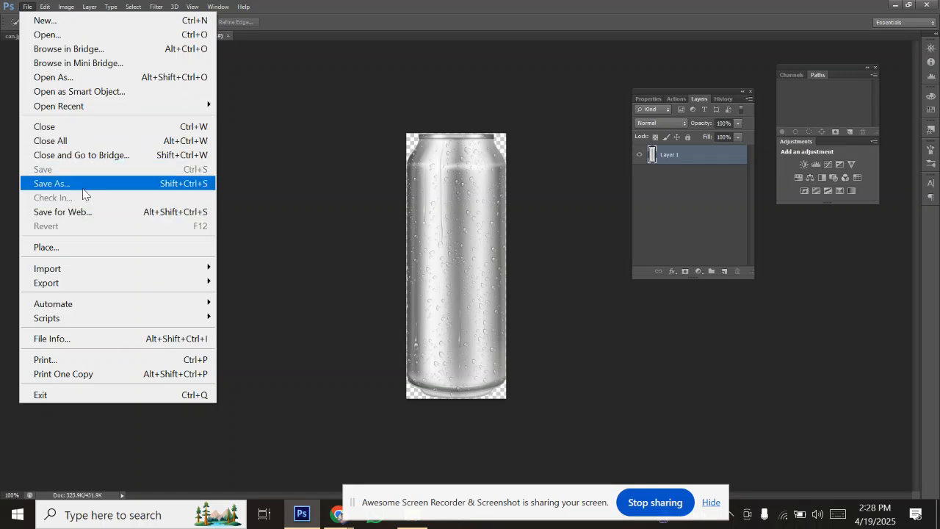
left_click(87, 248)
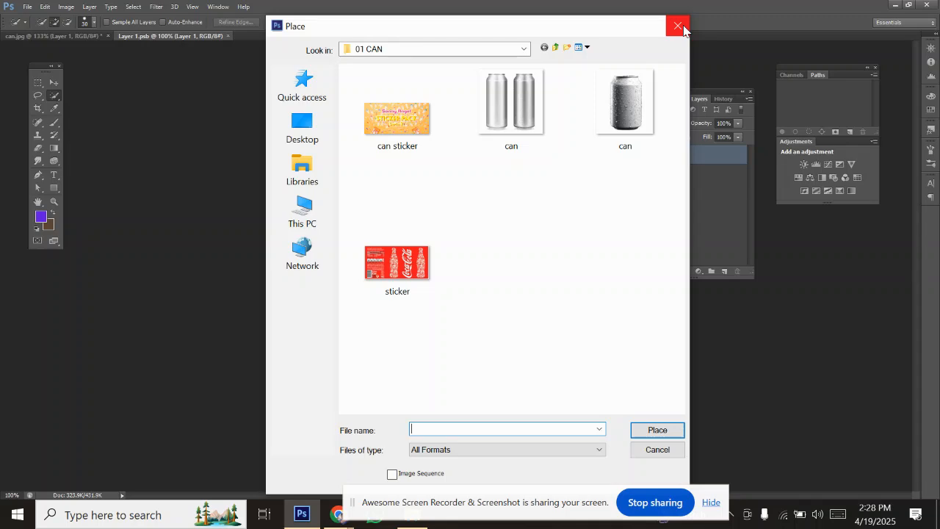
left_click(414, 252)
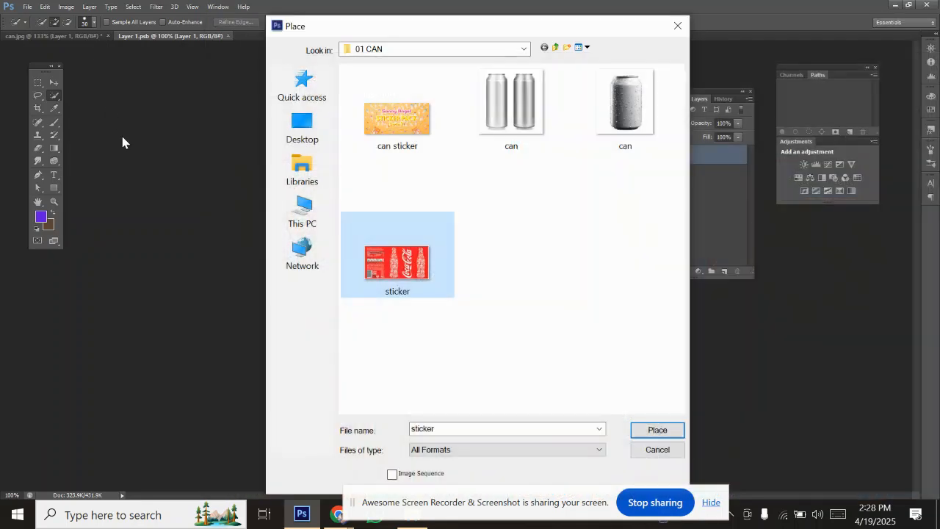
left_click(435, 136)
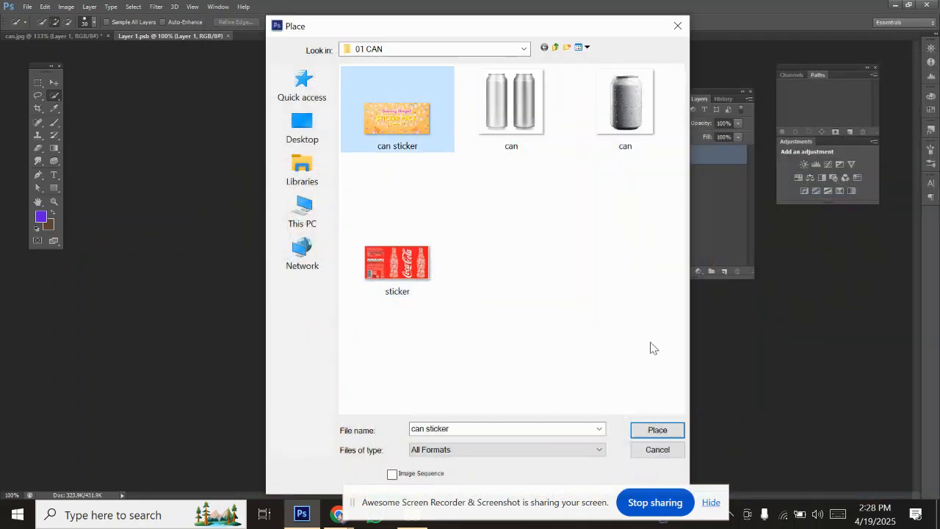
left_click(674, 430)
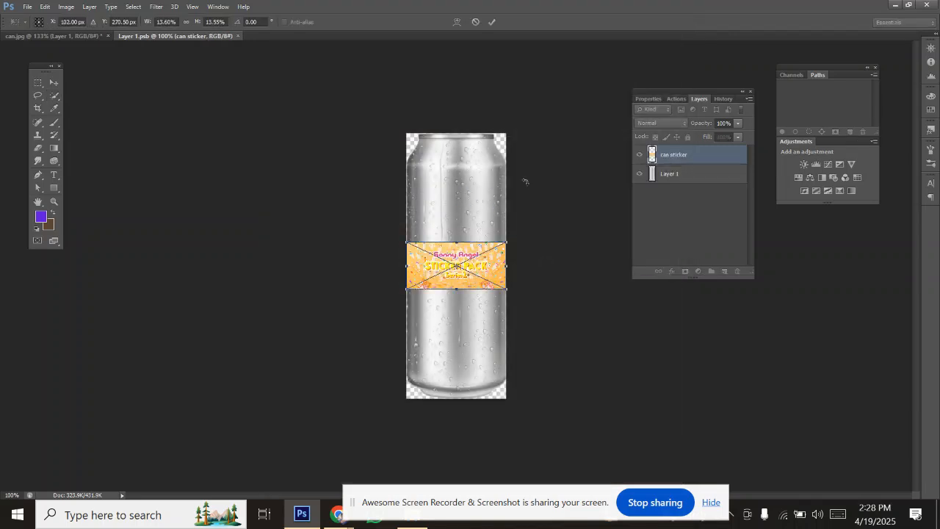
- Scale the placed sticker to about 72%, position it over the can with its opacity temporarily lowered, and commit it at 100% opacity
left_click_drag(507, 241, 698, 89)
left_click_drag(495, 206, 466, 199)
left_click(738, 123)
left_click_drag(738, 136, 720, 134)
left_click_drag(497, 249, 474, 245)
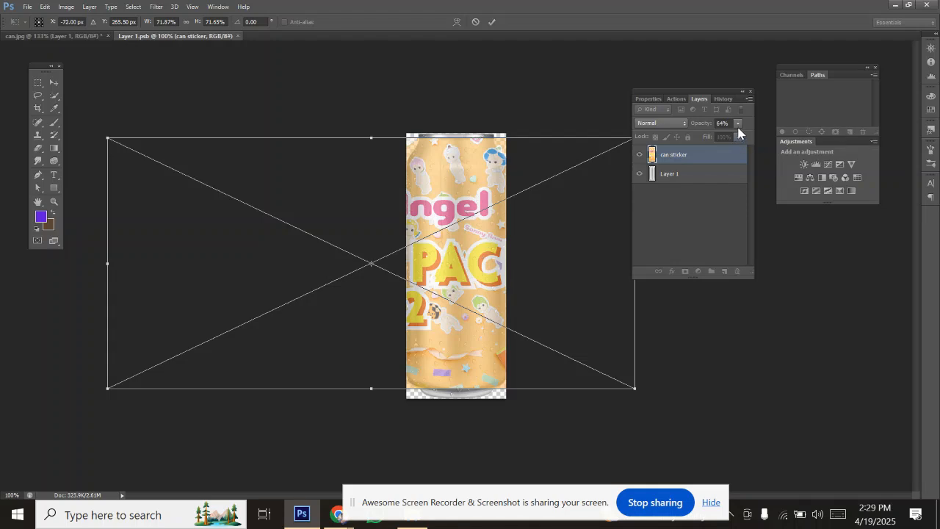
left_click_drag(751, 133, 753, 133)
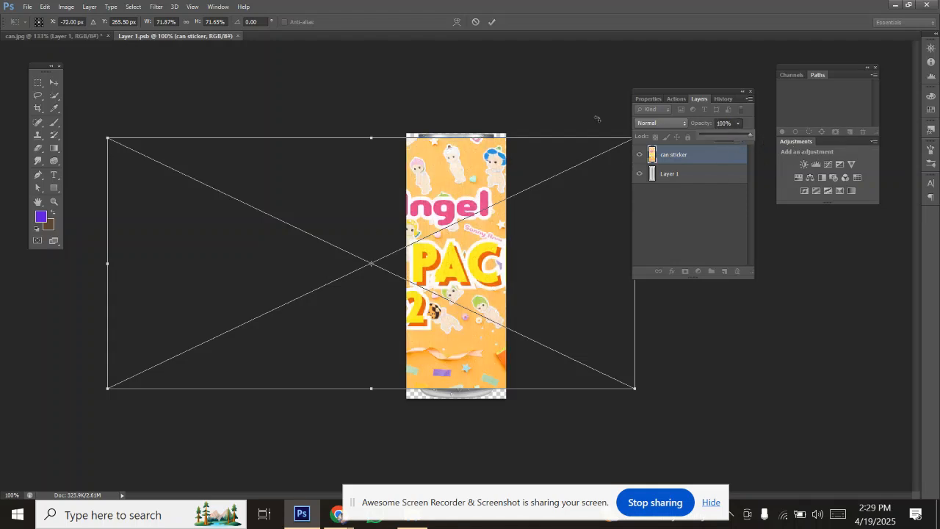
left_click(492, 26)
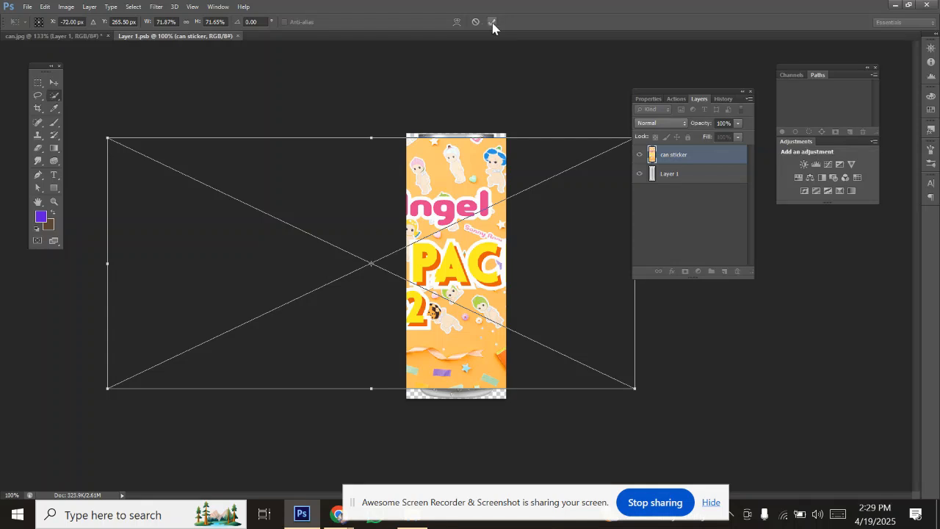
- Clip the can sticker layer to Layer 1 with a clipping mask and save the smart object contents
right_click(676, 152)
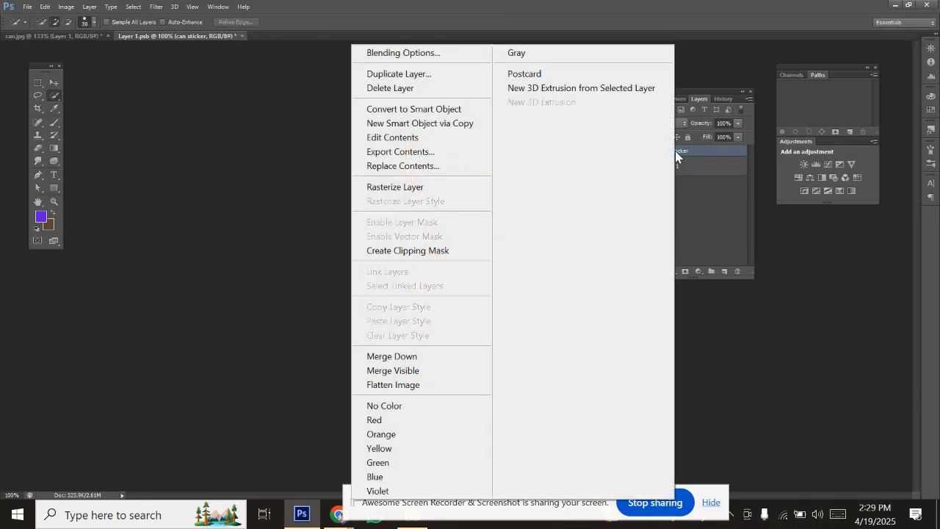
left_click(423, 254)
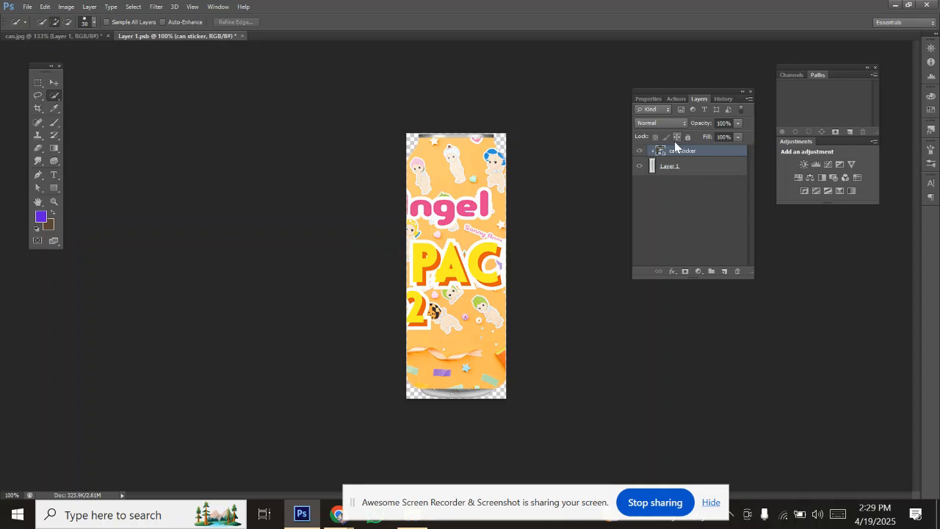
key("ctrl+s")
- Return to can.jpg and set the blend mode of Layer 1 to Multiply
left_click(34, 37)
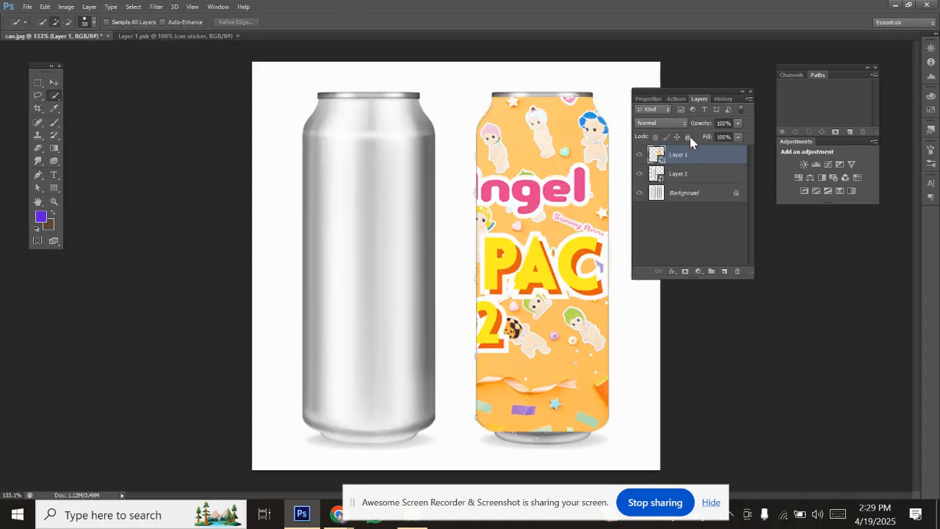
left_click(648, 124)
left_click(663, 175)
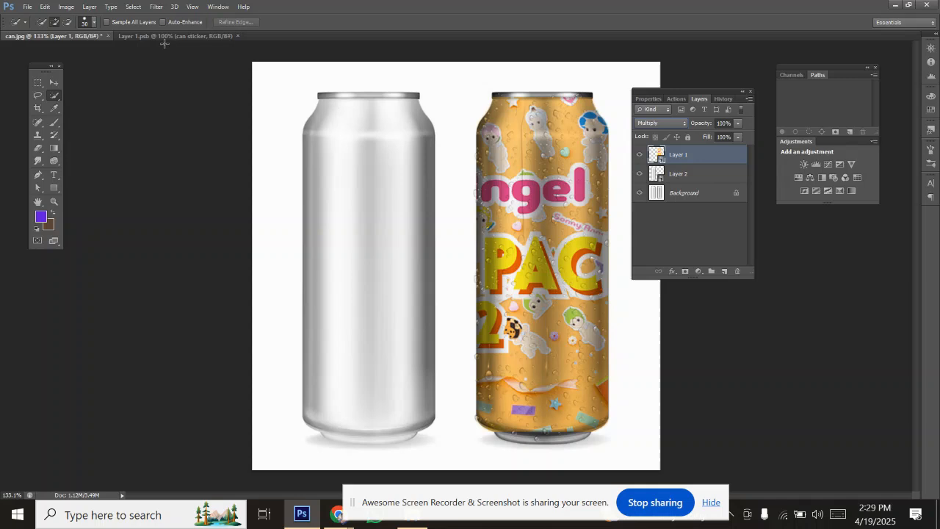
- Open the contents of the Layer 2 smart object for editing
left_click(669, 179)
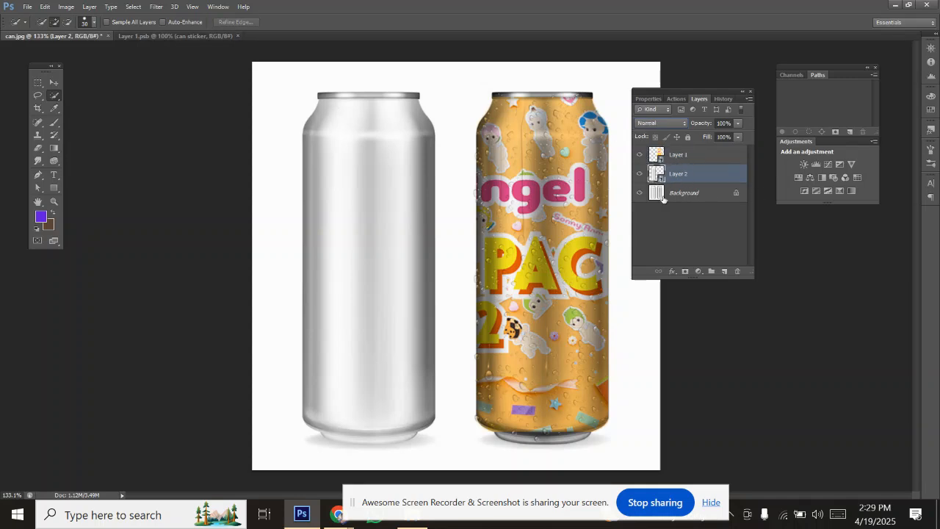
double_click(660, 176)
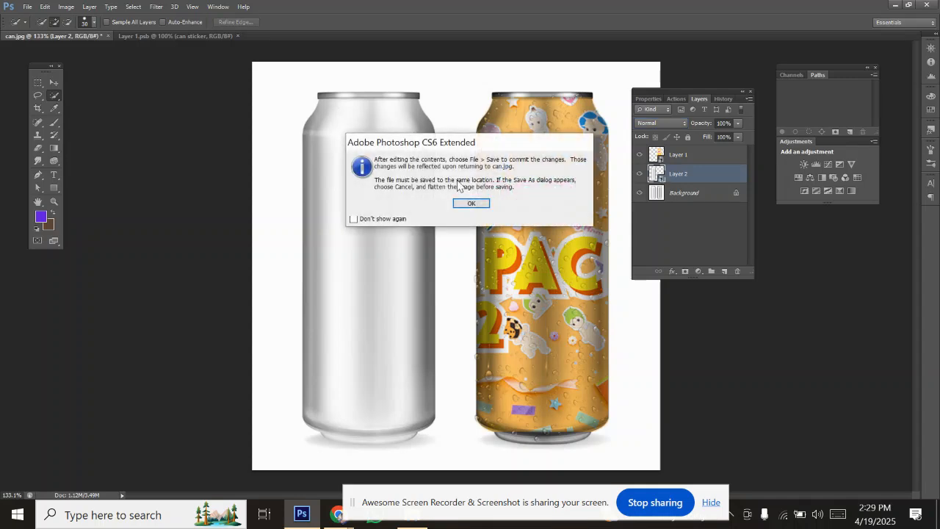
left_click(463, 206)
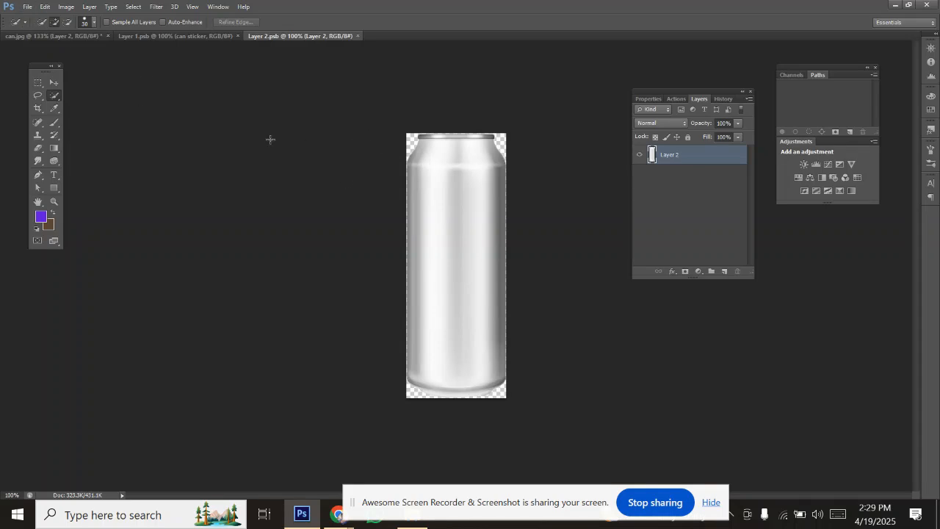
- Place the can sticker image into the Layer 2 smart object document
left_click(27, 7)
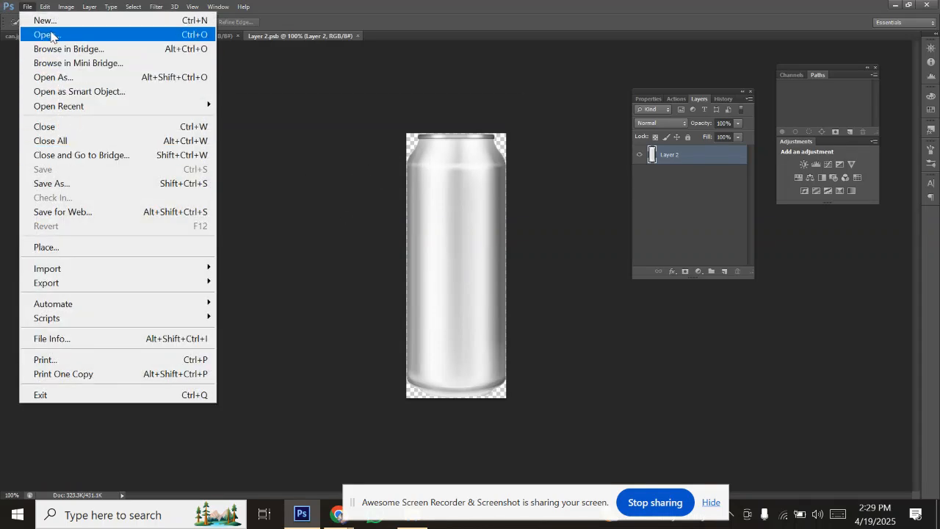
left_click(47, 246)
left_click(384, 127)
left_click(656, 433)
- Scale the sticker to about 73.5%, shift it so its left portion covers the can, and commit the placement
left_click_drag(411, 211, 547, 306)
key("ctrl+z")
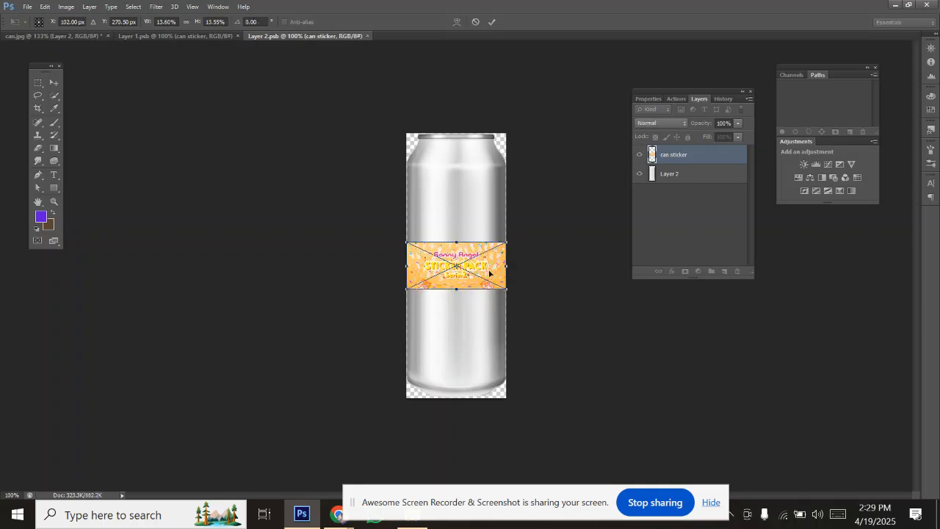
left_click_drag(506, 242, 711, 79)
left_click_drag(464, 257, 618, 262)
left_click_drag(509, 259, 477, 241)
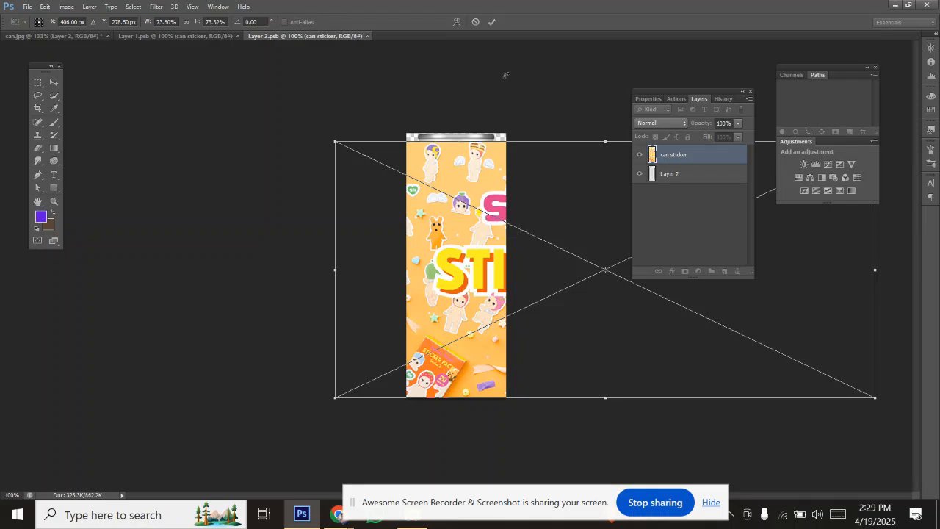
left_click(492, 21)
- Clip the can sticker layer to the can on Layer 2 and save the smart object contents
right_click(686, 152)
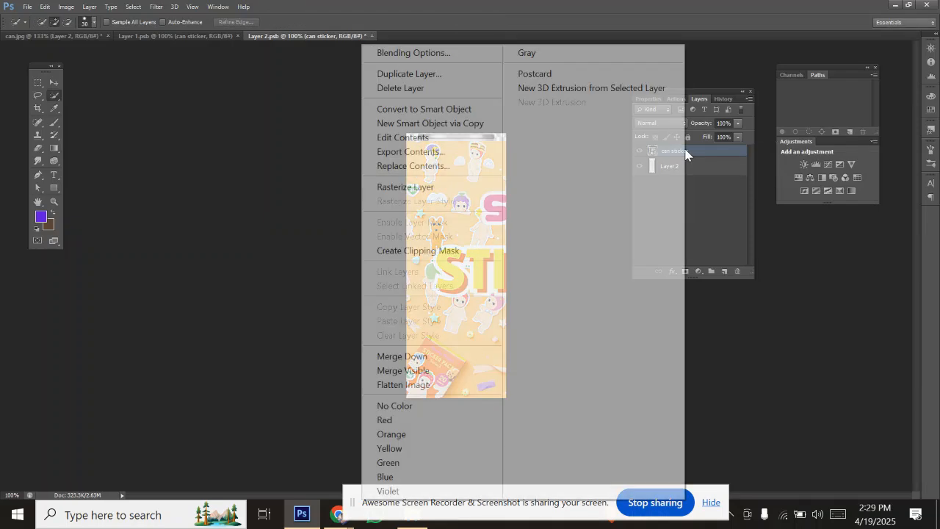
left_click(433, 250)
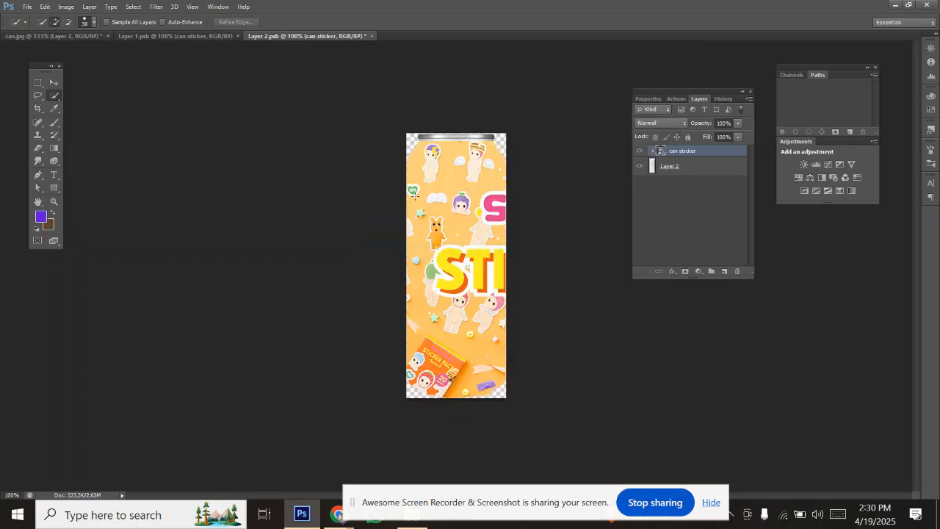
key("ctrl+s")
- Return to can.jpg and set the blend mode of Layer 2 to Multiply
left_click(83, 37)
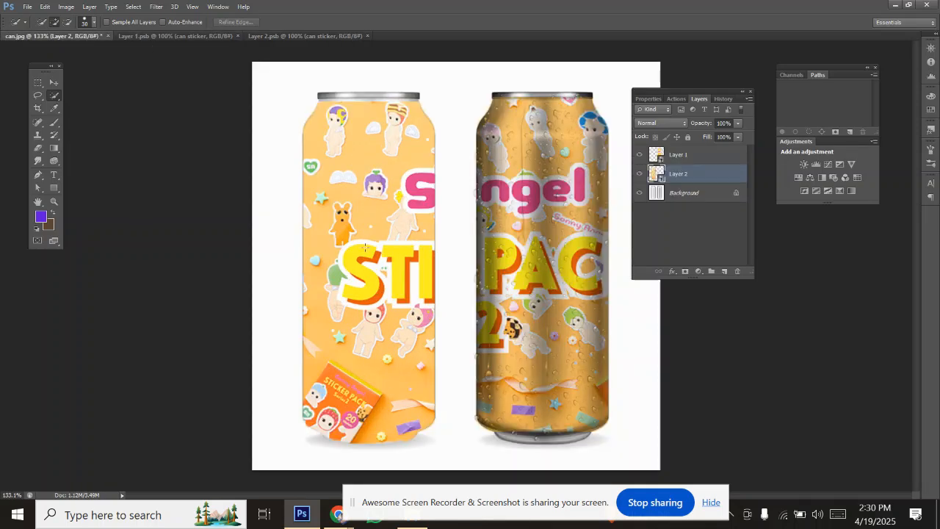
left_click(666, 124)
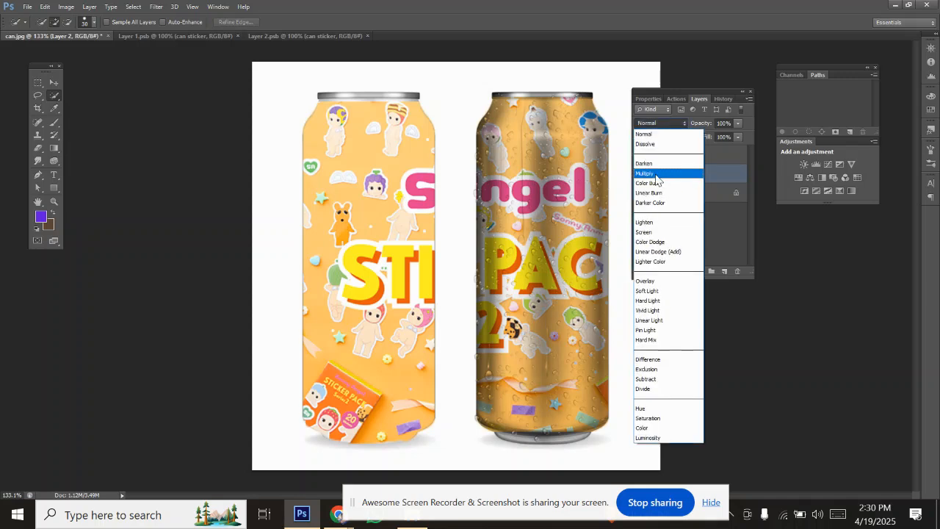
left_click(646, 173)
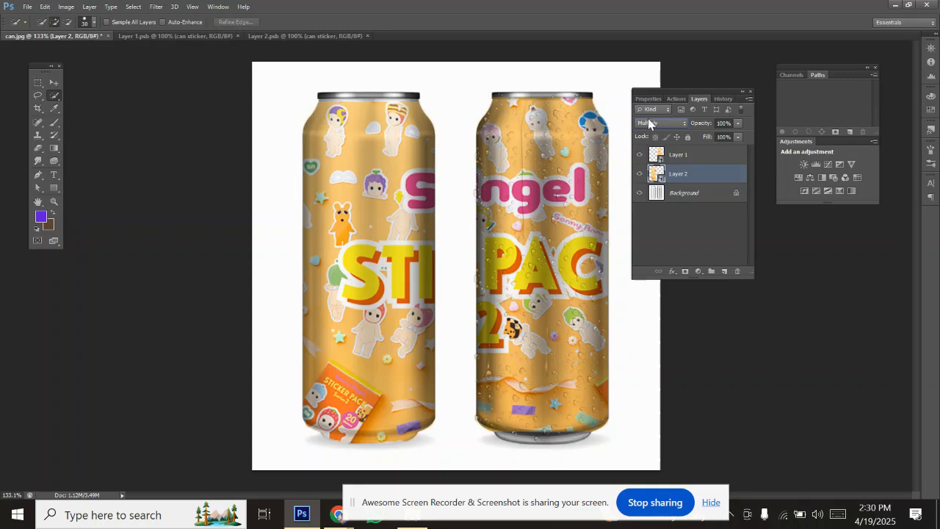
- In Layer 1's Blending Options, split the Blend If sliders to about 0/47 and 216/255 for This Layer, 0/46 and 229/255 for Underlying Layer
left_click(723, 157)
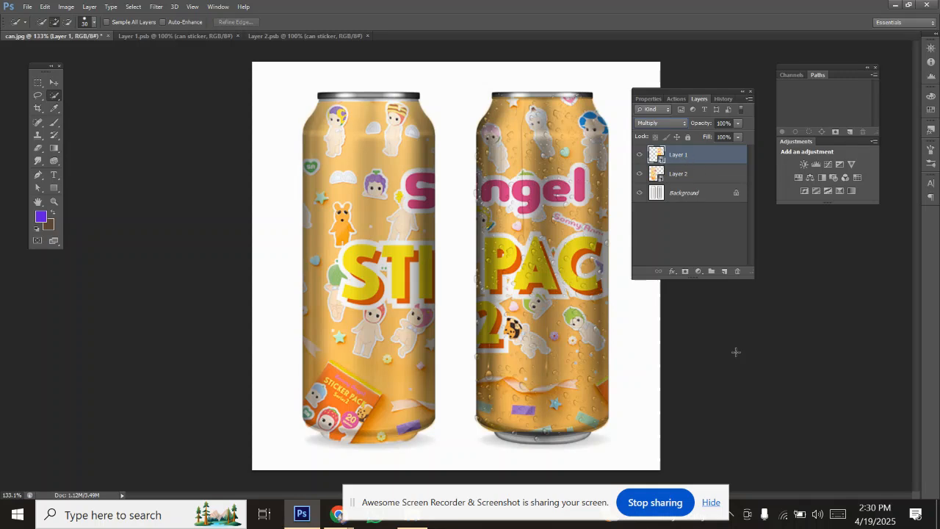
left_click(672, 273)
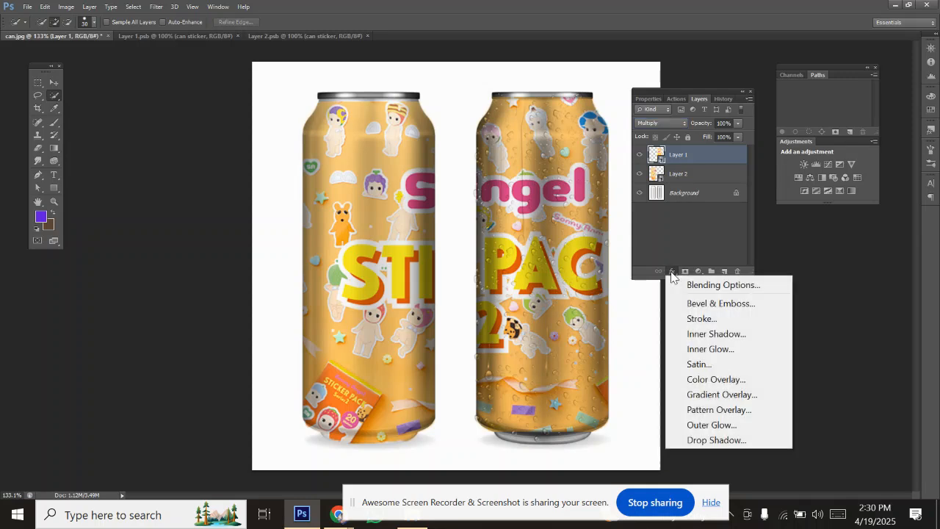
left_click(752, 291)
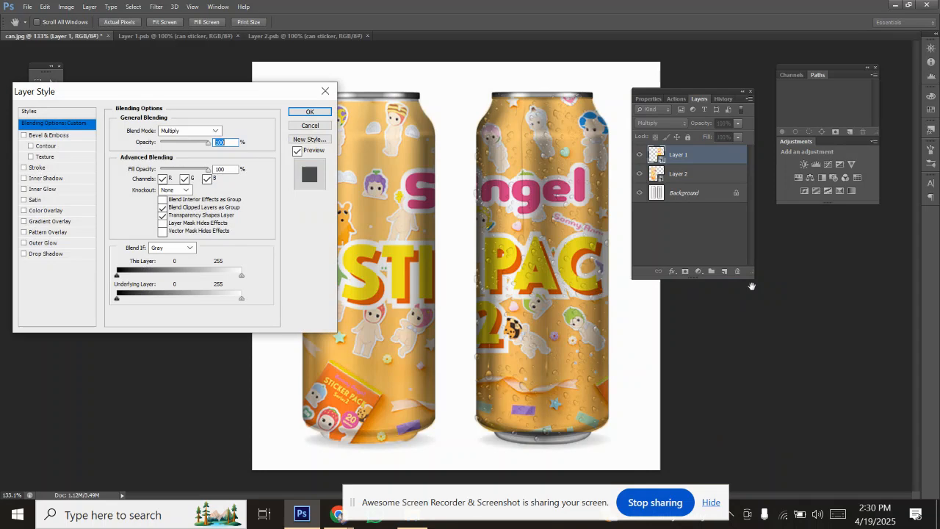
mouse_move(199, 100)
left_mouse_down()
mouse_move(327, 93)
mouse_move(204, 91)
left_mouse_up()
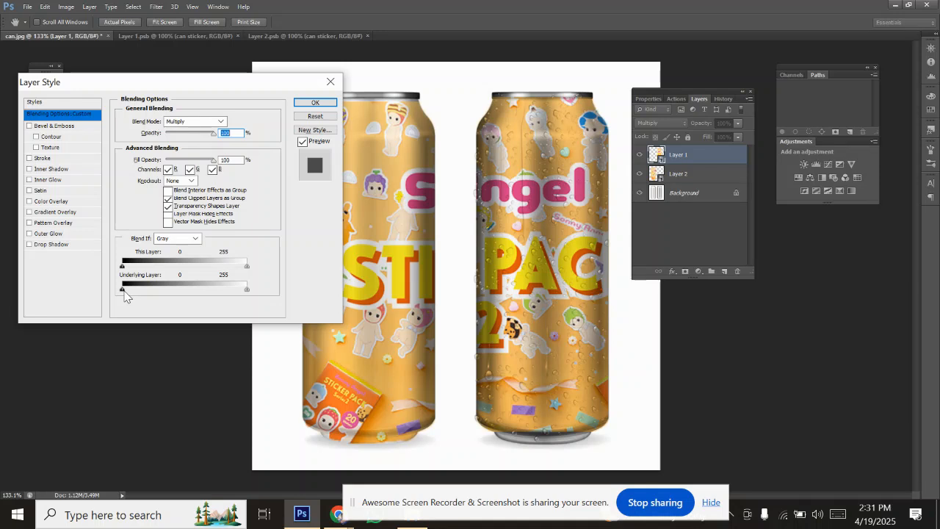
left_click_drag(124, 293, 143, 294)
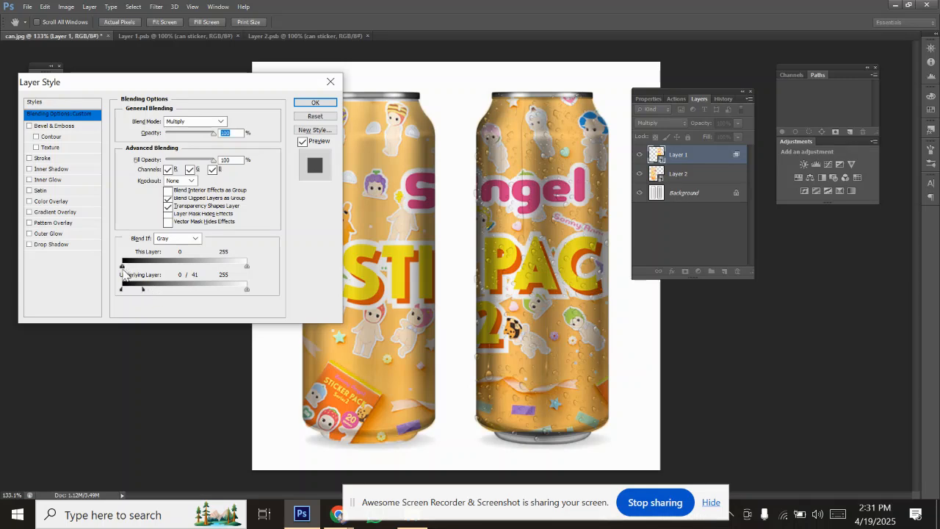
left_click_drag(123, 270, 149, 274)
left_click_drag(148, 270, 150, 293)
mouse_move(247, 294)
left_mouse_down()
mouse_move(223, 294)
mouse_move(232, 291)
left_mouse_up()
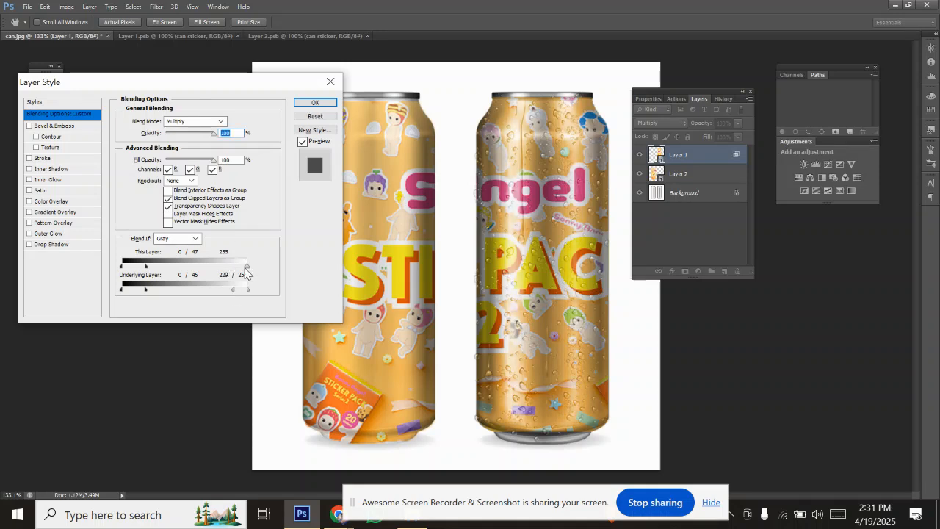
left_click_drag(246, 268, 226, 269)
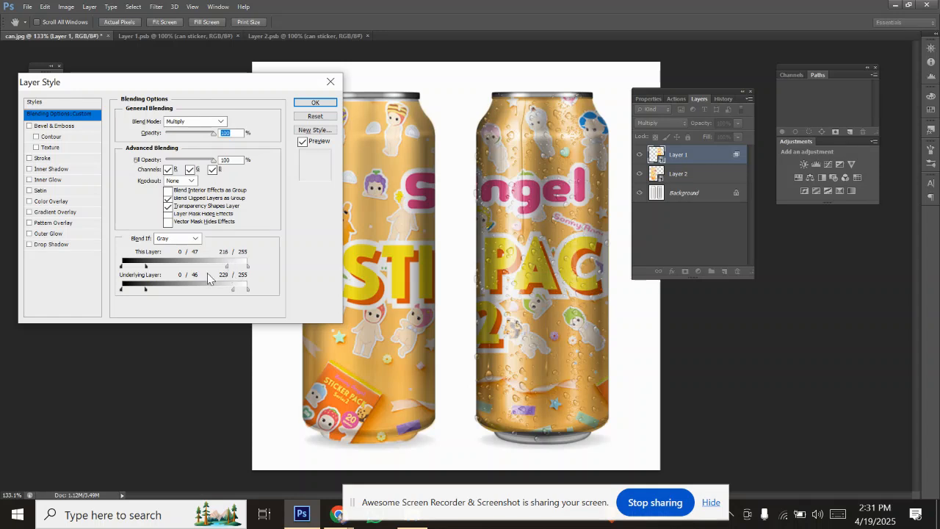
- Refine Layer 1's Blend If sliders to about 0/66 and 202/255 for This Layer, 0/78 and 225/255 for Underlying Layer, and apply them
mouse_move(147, 265)
left_mouse_down()
mouse_move(203, 267)
mouse_move(153, 273)
left_mouse_up()
key("alt")
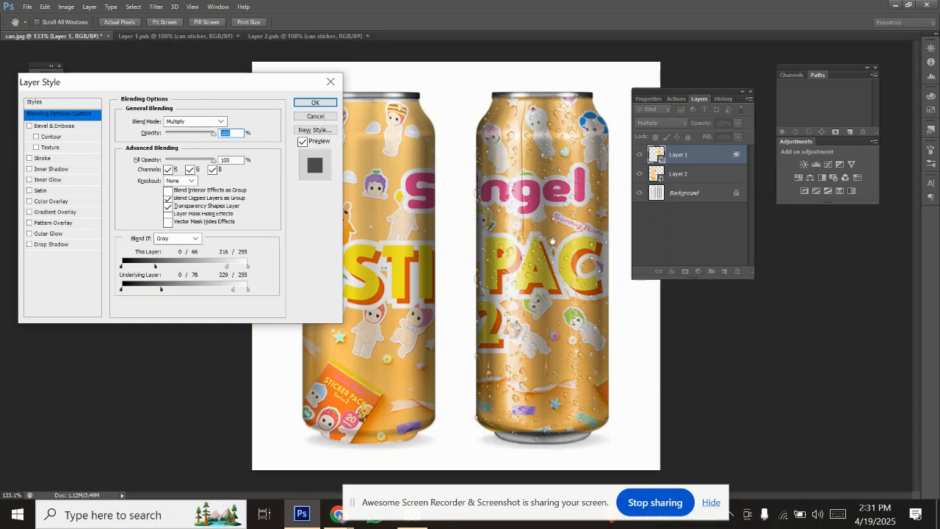
key("alt")
left_click_drag(229, 286, 223, 267)
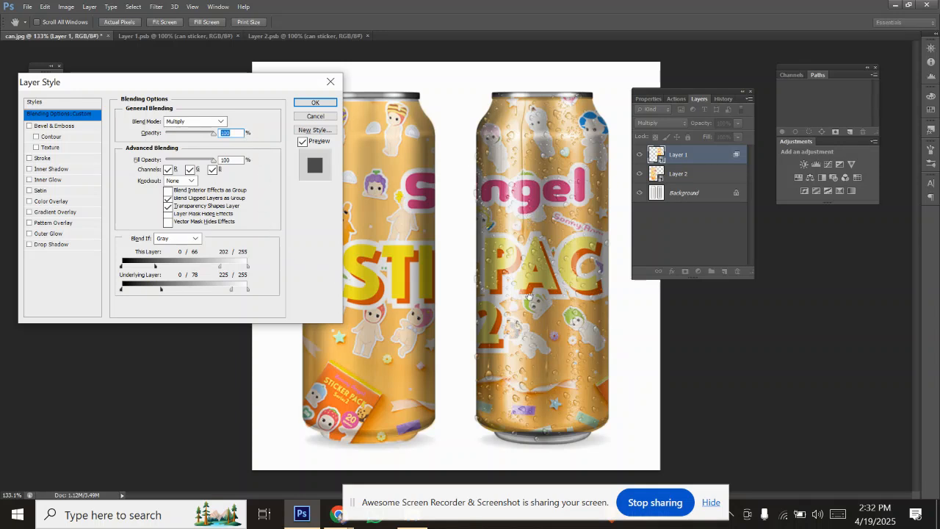
left_click(316, 103)
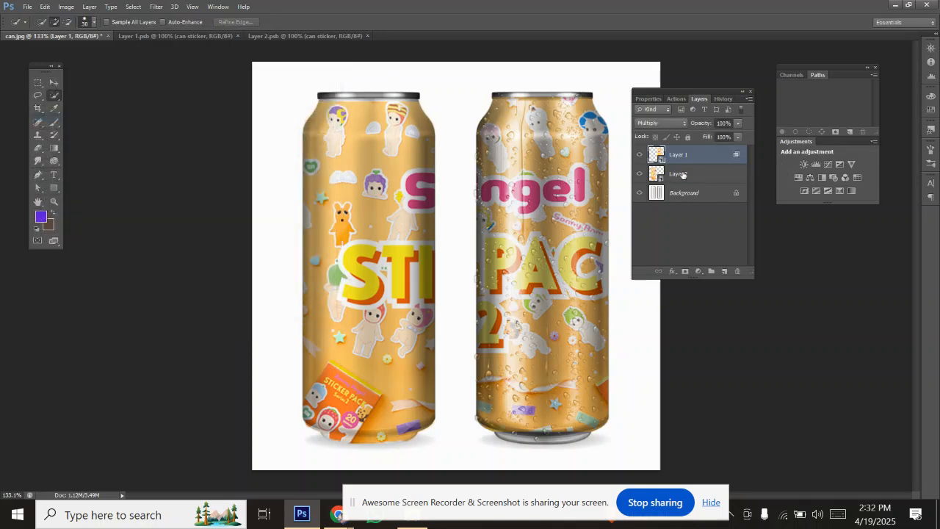
- Try to copy the layer style of Layer 1 onto Layer 2
right_click(686, 157)
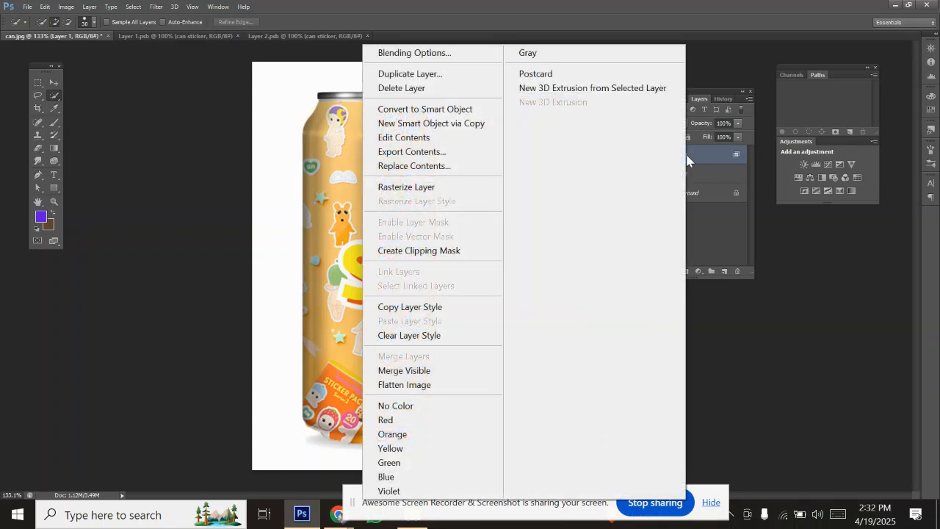
left_click(410, 307)
left_click(709, 174)
right_click(709, 174)
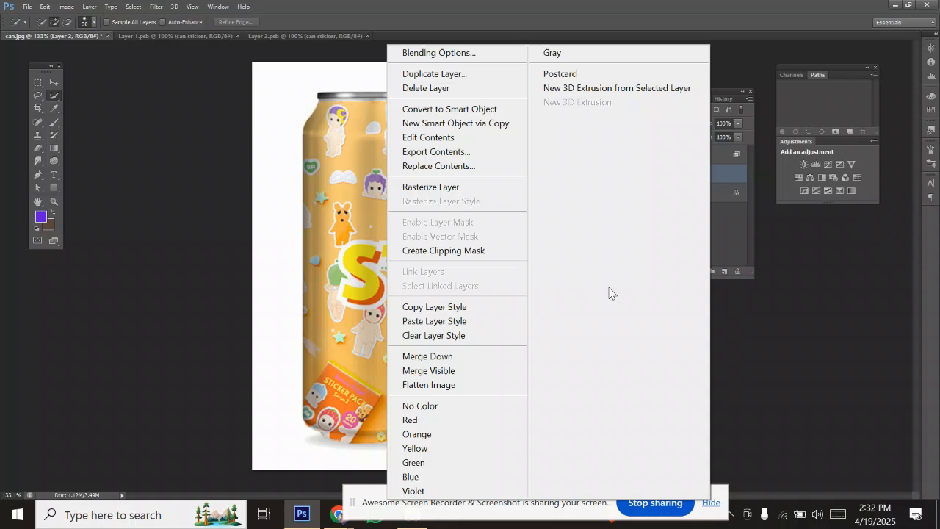
left_click(455, 323)
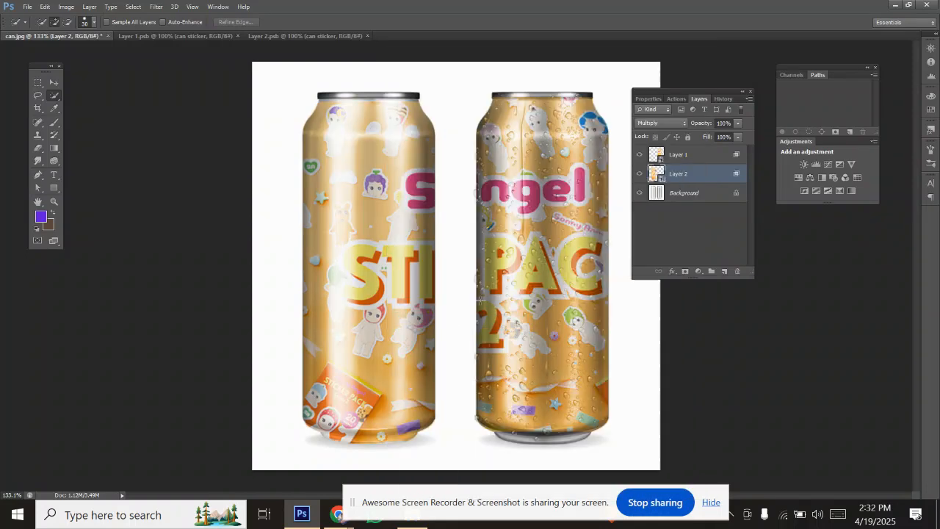
key("ctrl+z")
- In Layer 2's Blending Options, split the Blend If sliders to about 0/54 and 215/255 for This Layer, 0/66 and 244/255 for Underlying Layer
left_click(698, 161)
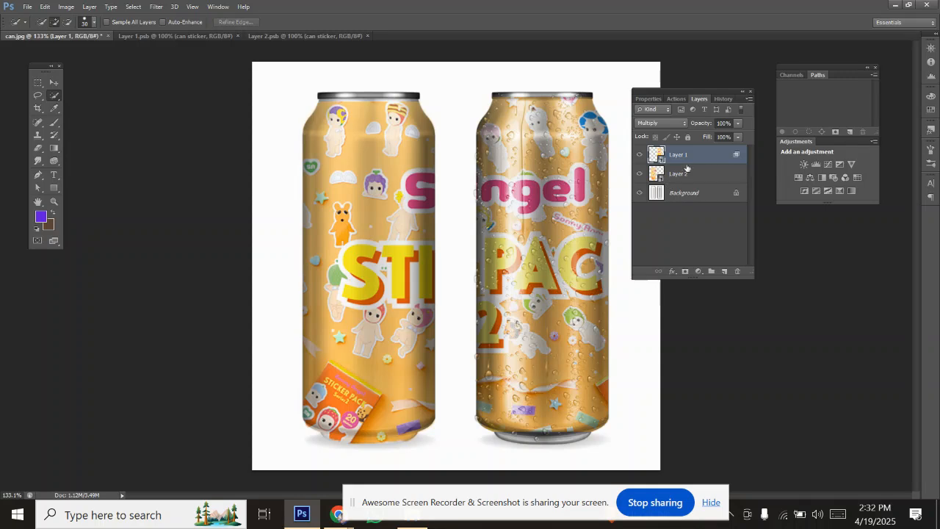
left_click(688, 175)
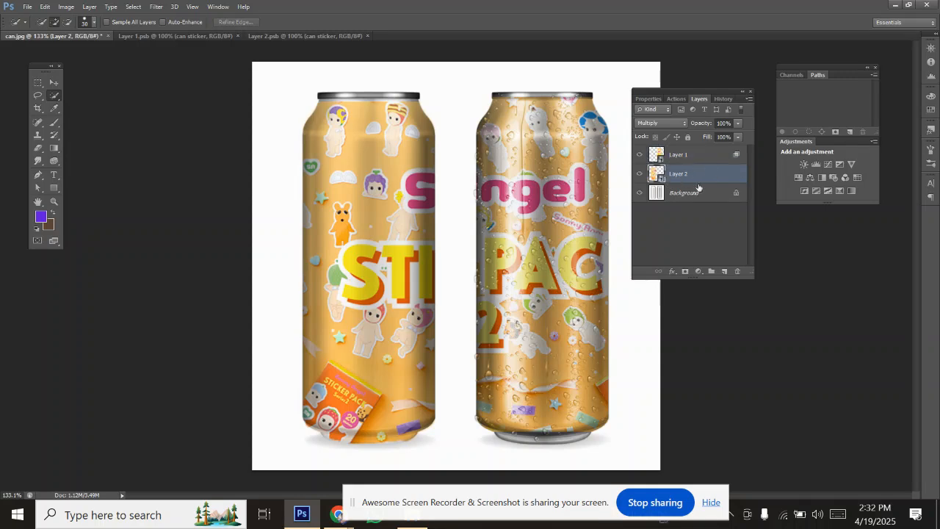
left_click(672, 271)
left_click(683, 287)
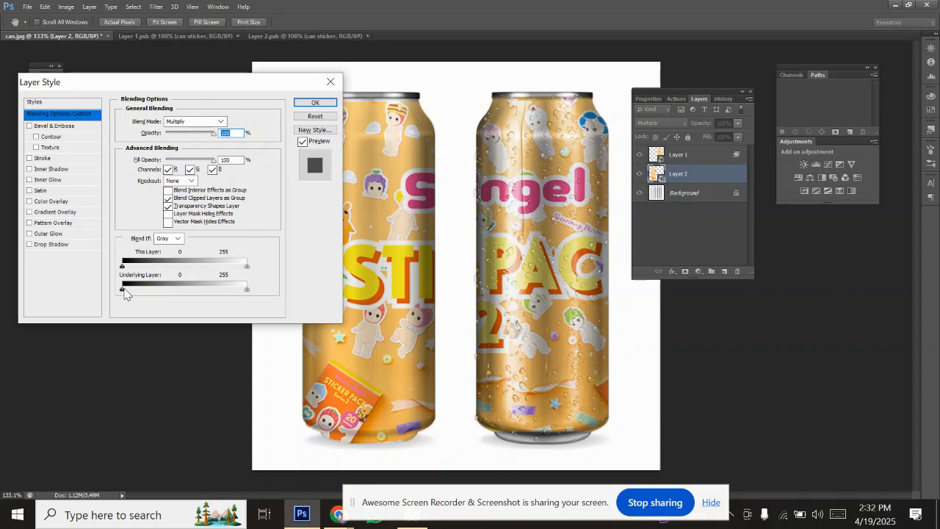
left_click_drag(126, 288, 149, 267)
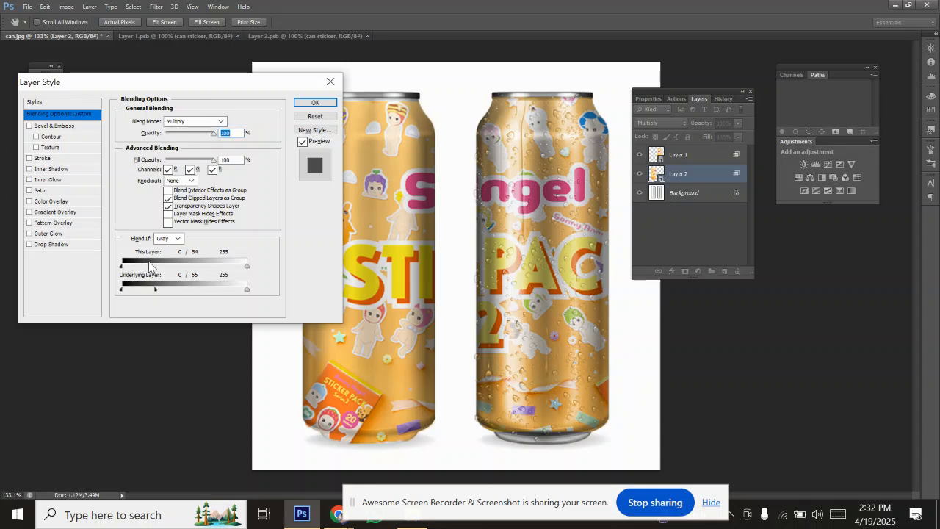
left_click_drag(246, 267, 240, 290)
left_click_drag(195, 94, 720, 200)
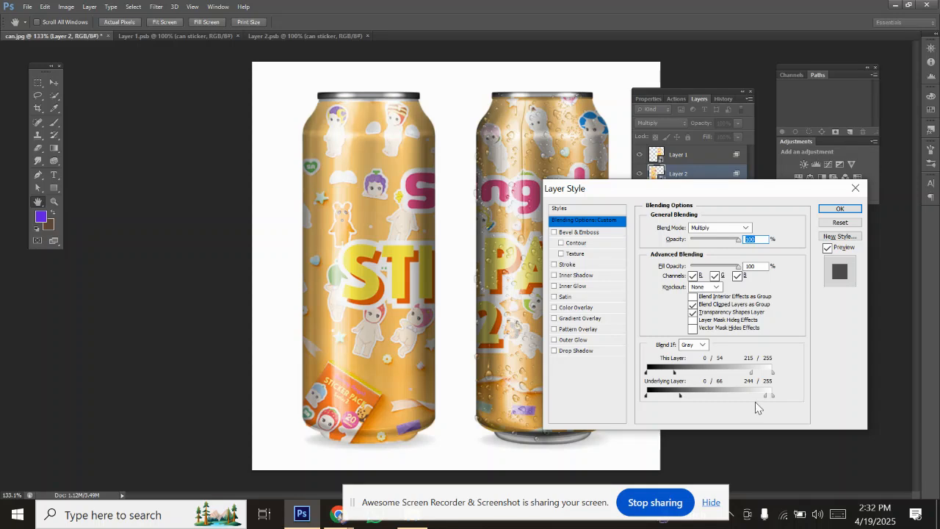
- Refine Layer 2's Underlying Layer Blend If sliders to about 0/88 and 239/255, and apply the blending options
left_click_drag(766, 395, 763, 395)
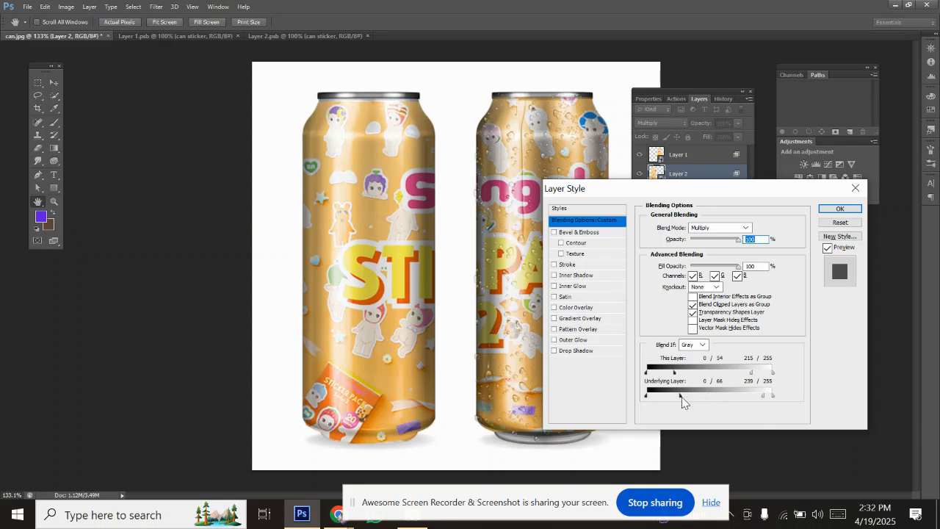
left_click_drag(681, 395, 690, 395)
left_click(848, 210)
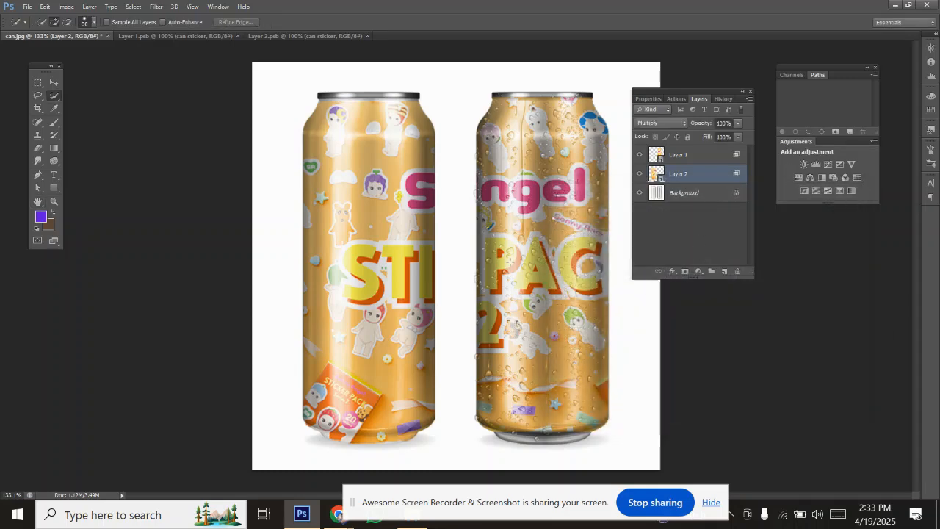
- Inspect the blended sticker artwork on both cans close up and at full view
scroll(640, 228, "up", 5)
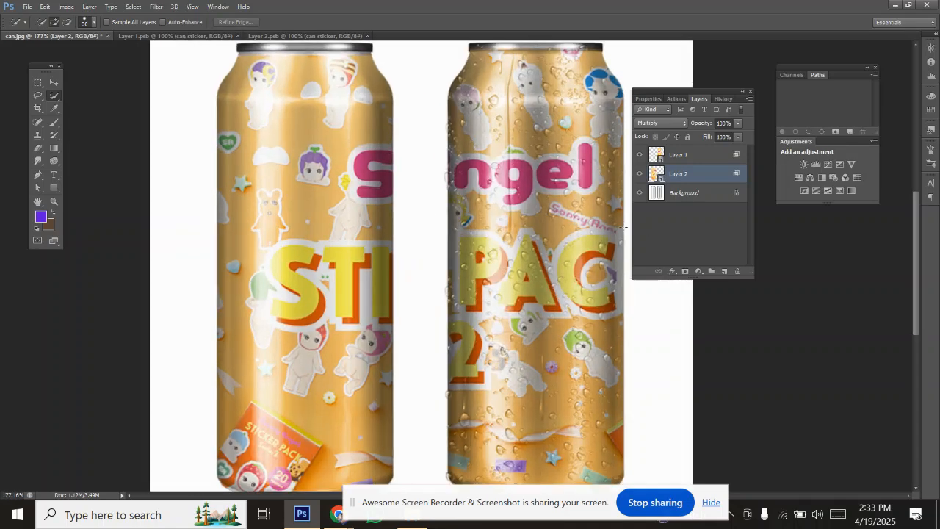
scroll(622, 228, "down", 8)
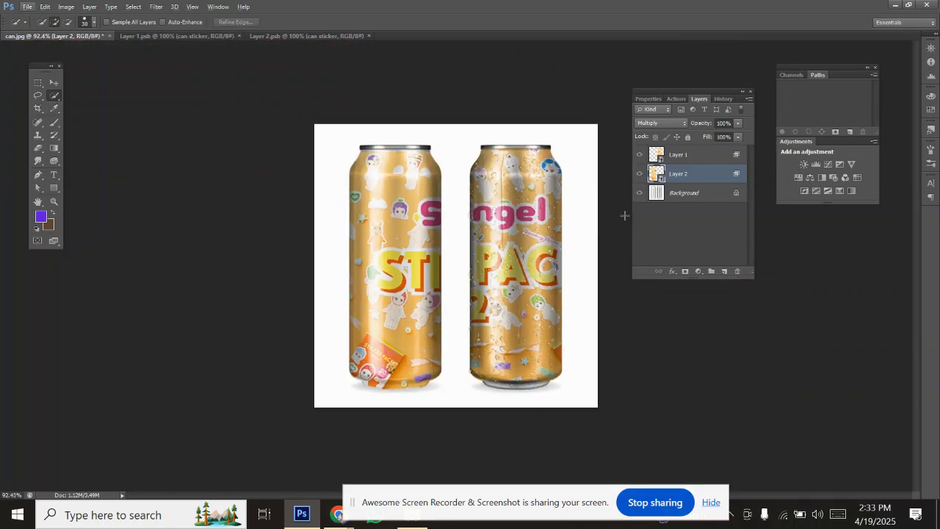
scroll(624, 215, "up", 2)
scroll(611, 222, "down", 1)
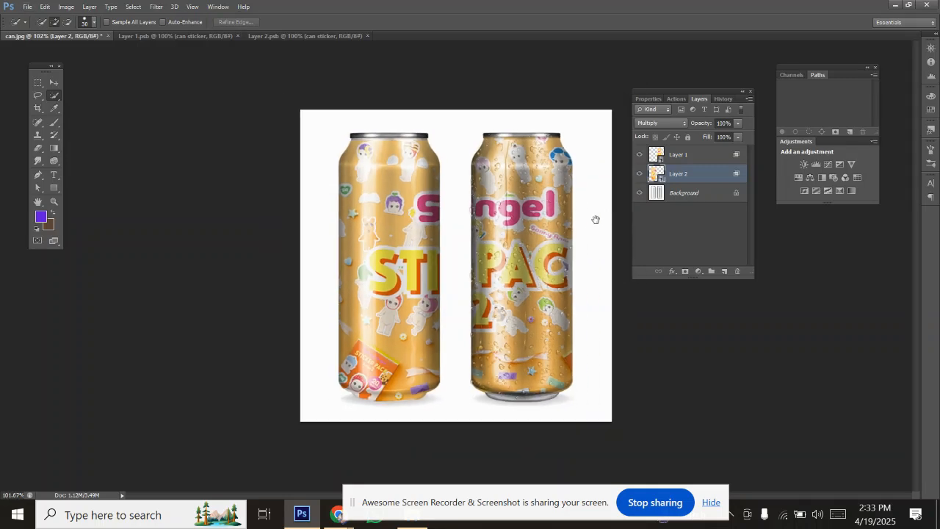
left_click(715, 160)
left_click(703, 193)
left_click(692, 161)
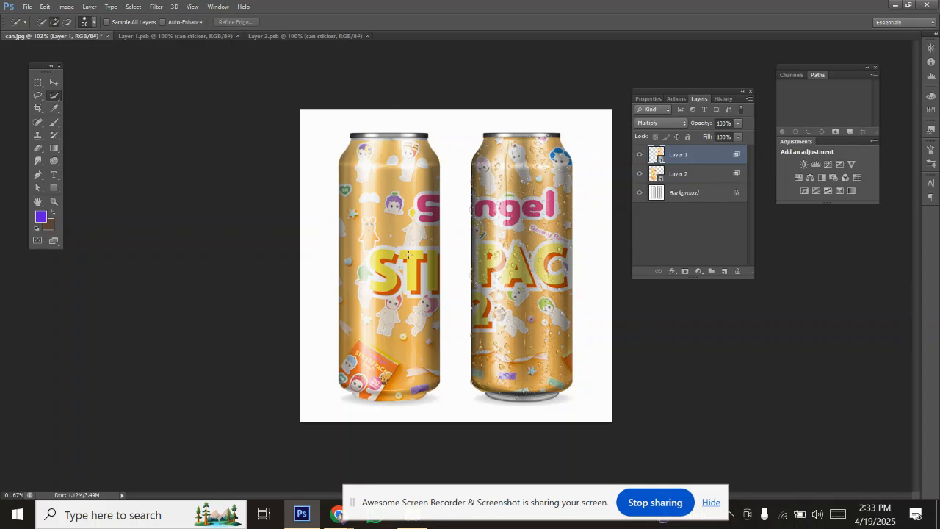
- Switch to Chrome and search Google for "red orange food background"
mouse_move(339, 514)
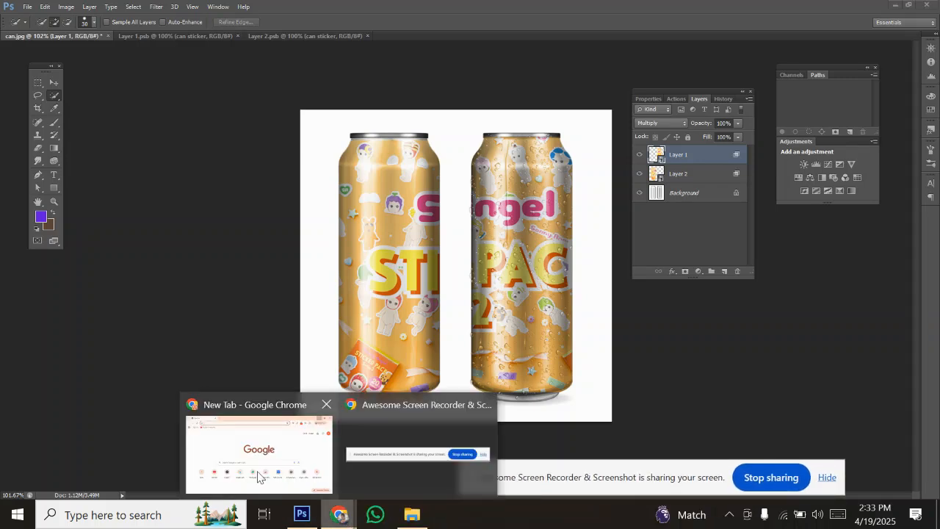
left_click(267, 487)
left_click(284, 306)
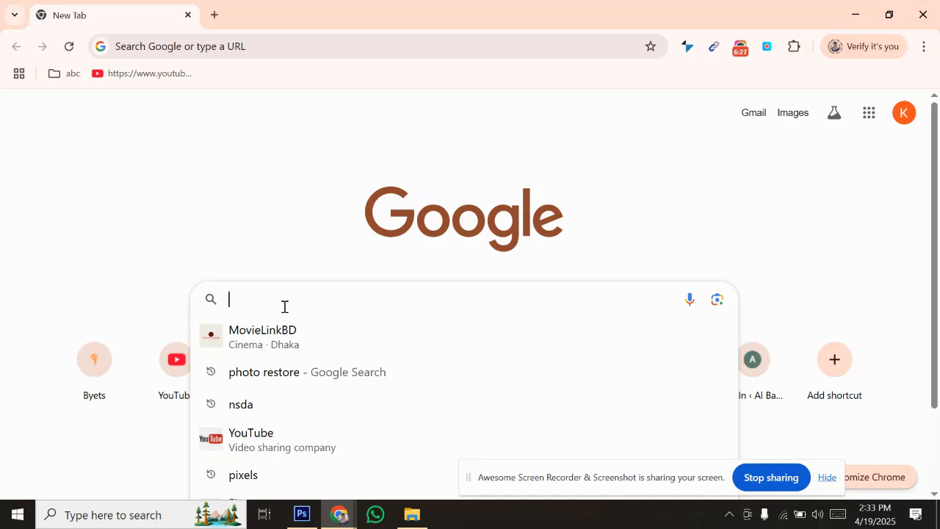
type("O")
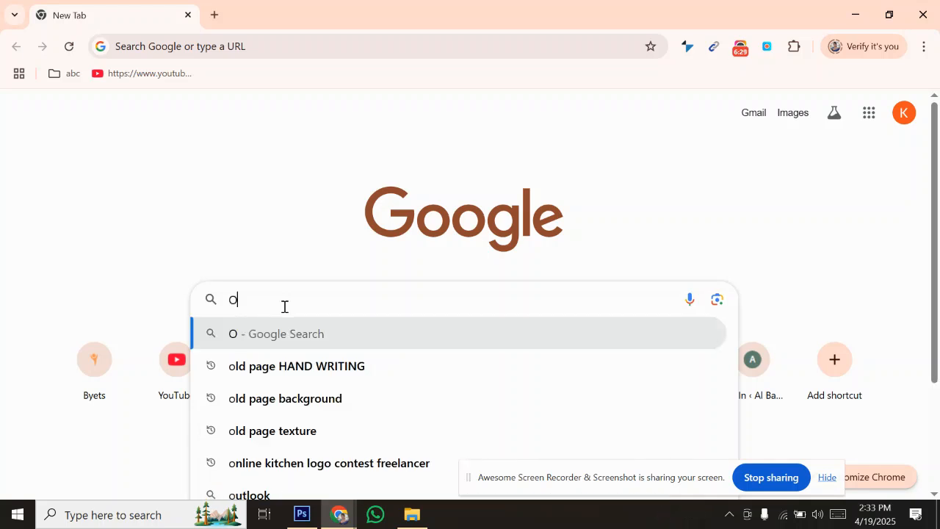
type("RANGE")
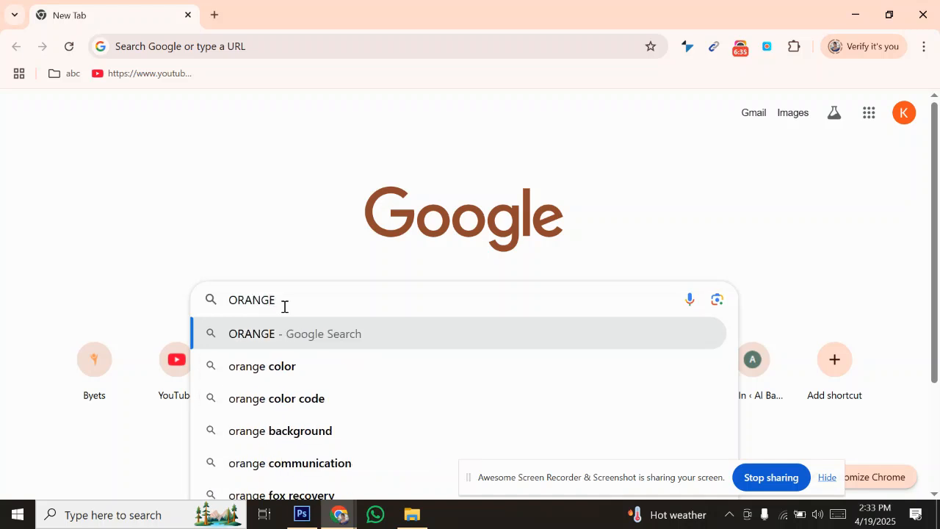
type(" FOOD")
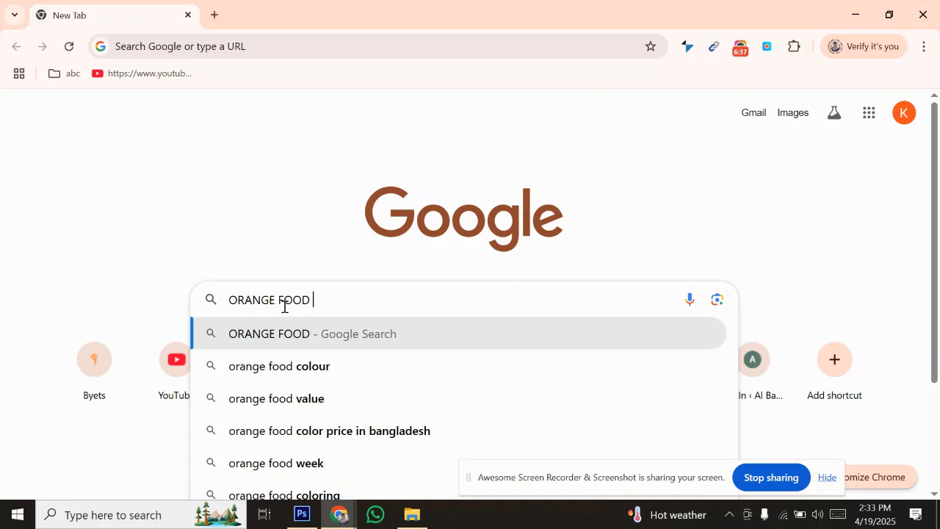
type(" BACK")
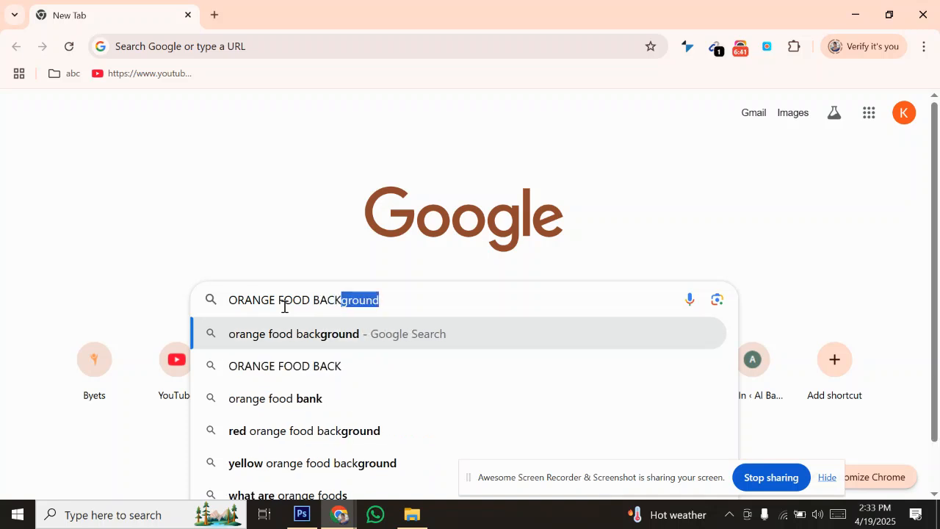
left_click(266, 441)
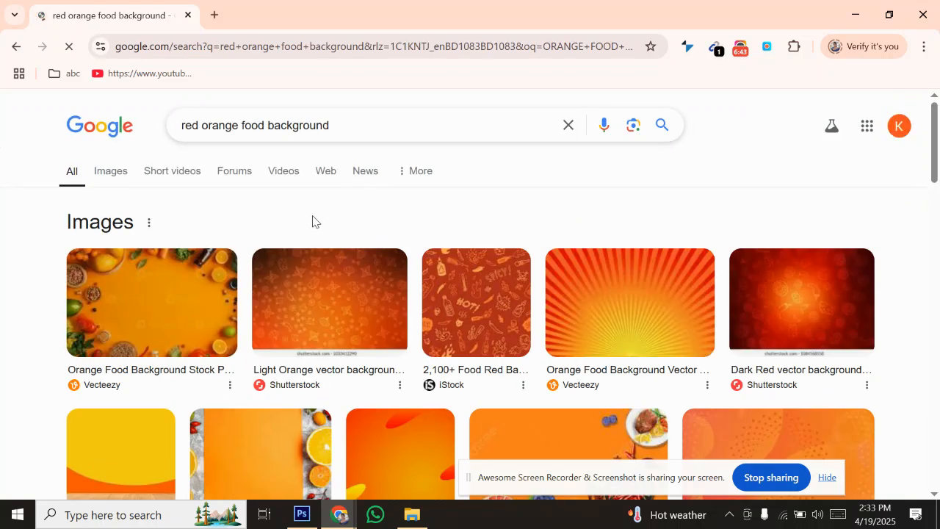
- Browse the search results and open Freepik's Orange Food Background Images page to look over its pictures
scroll(313, 221, "down", 2)
scroll(216, 181, "down", 2)
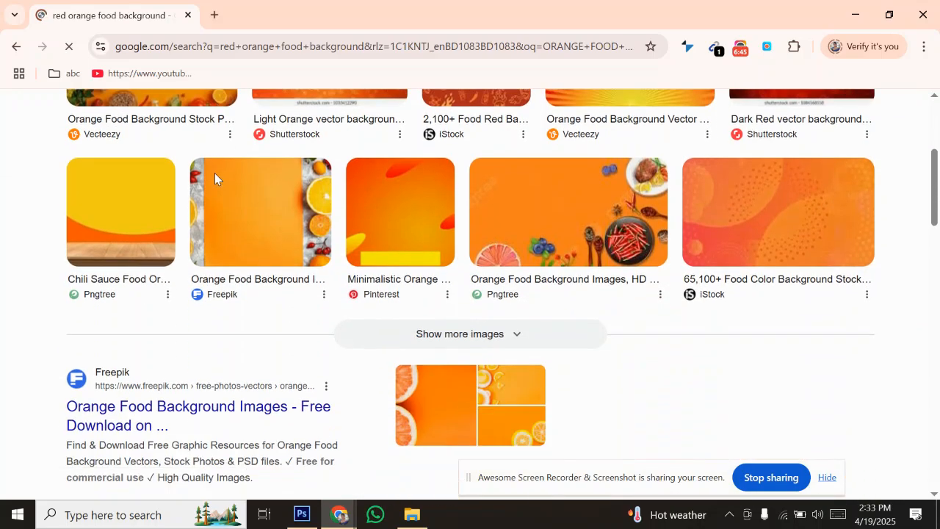
scroll(547, 207, "up", 2)
scroll(546, 206, "up", 1)
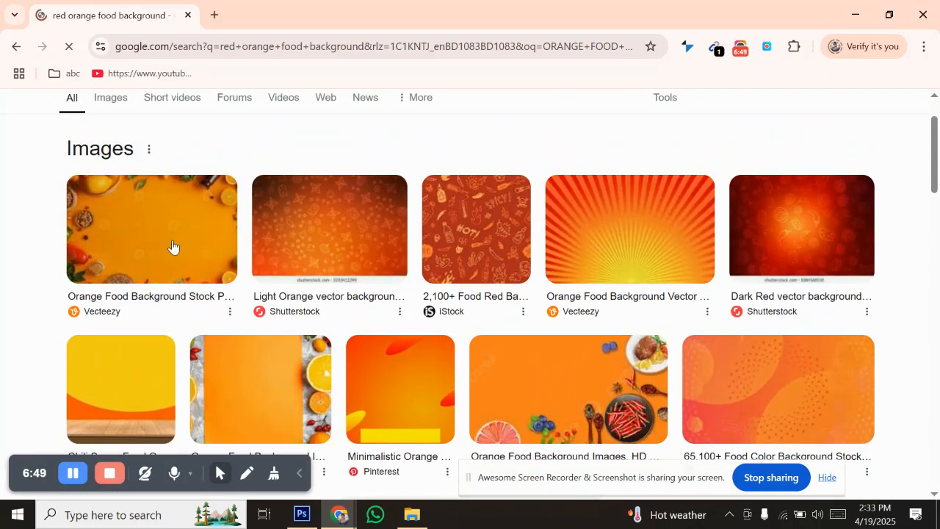
scroll(173, 246, "down", 3)
scroll(174, 242, "down", 2)
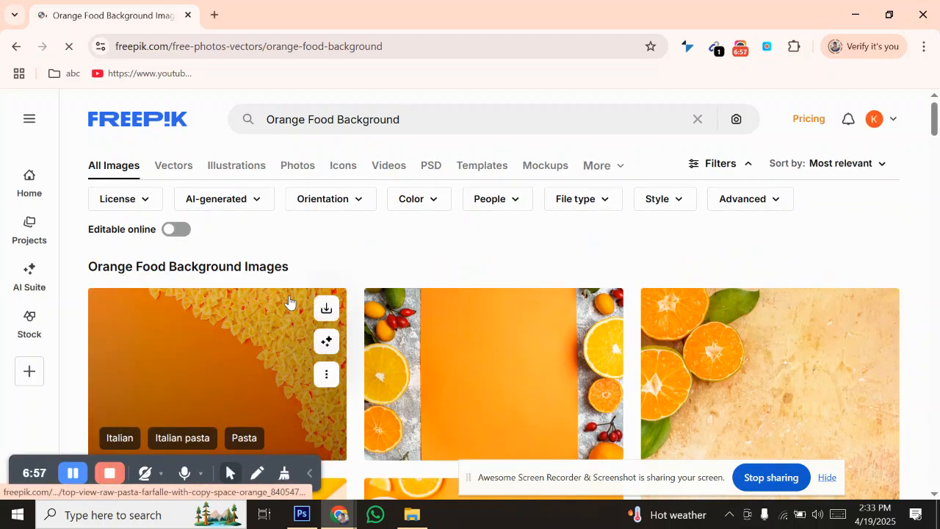
scroll(212, 349, "down", 3)
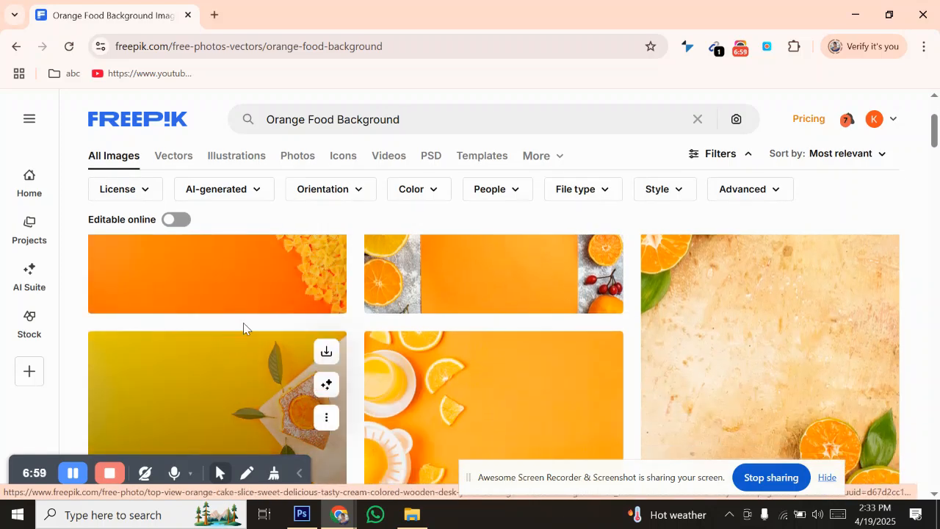
scroll(247, 304, "up", 3)
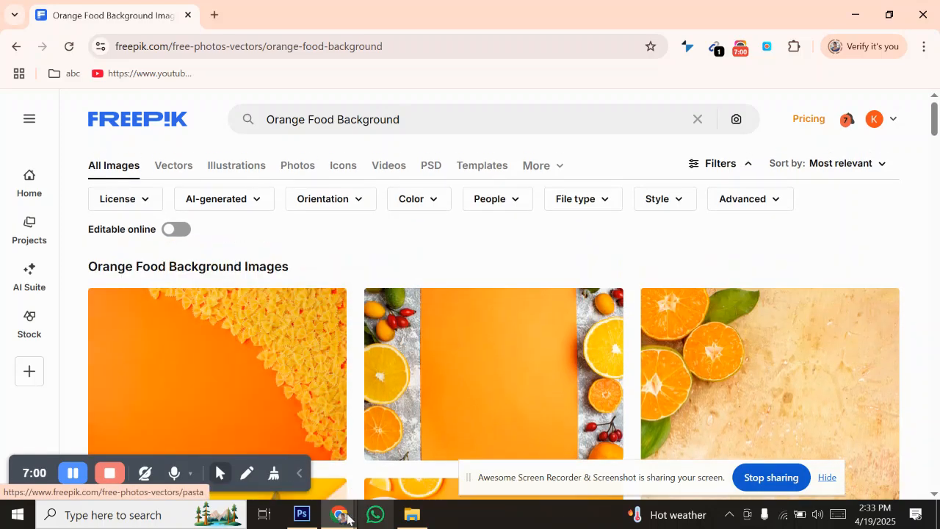
- Return to Photoshop, view the contents of the Layer 2 smart object, and go back to can.jpg
left_click(301, 514)
scroll(537, 208, "up", 2)
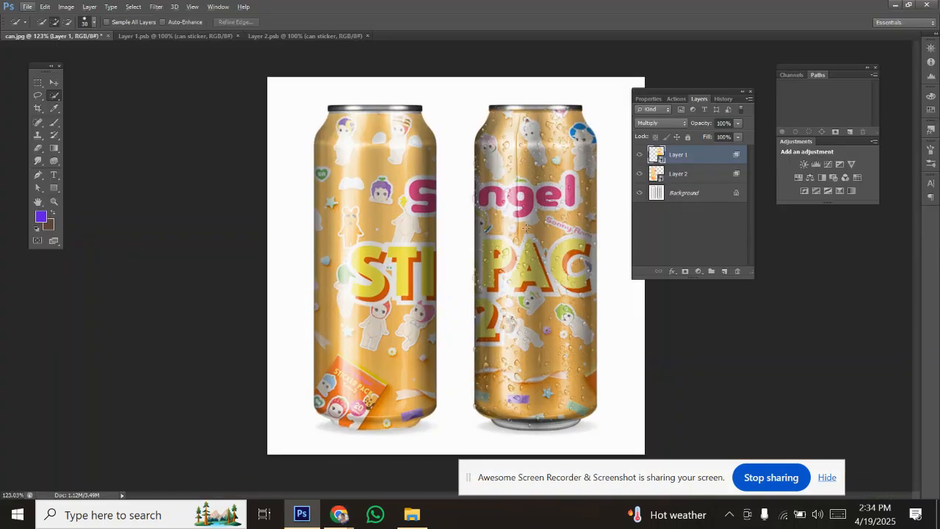
left_click(679, 168)
left_click(680, 177)
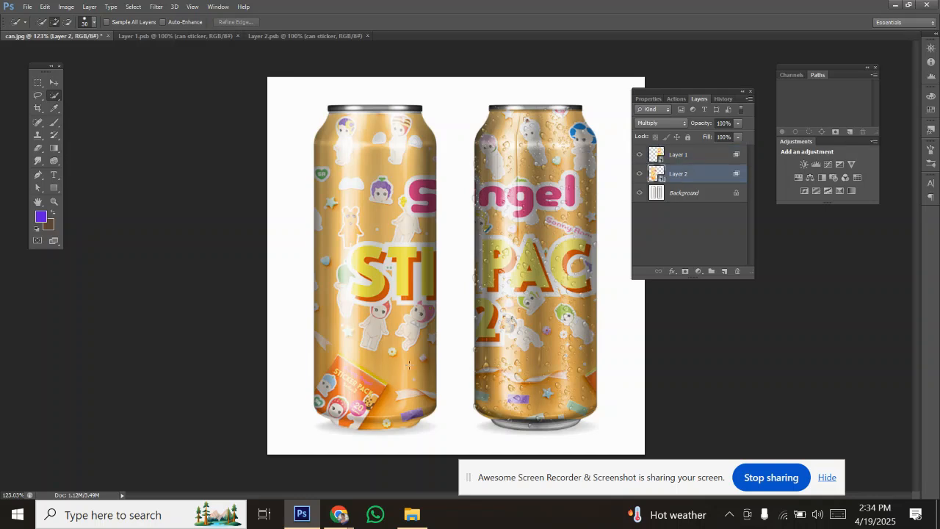
double_click(662, 179)
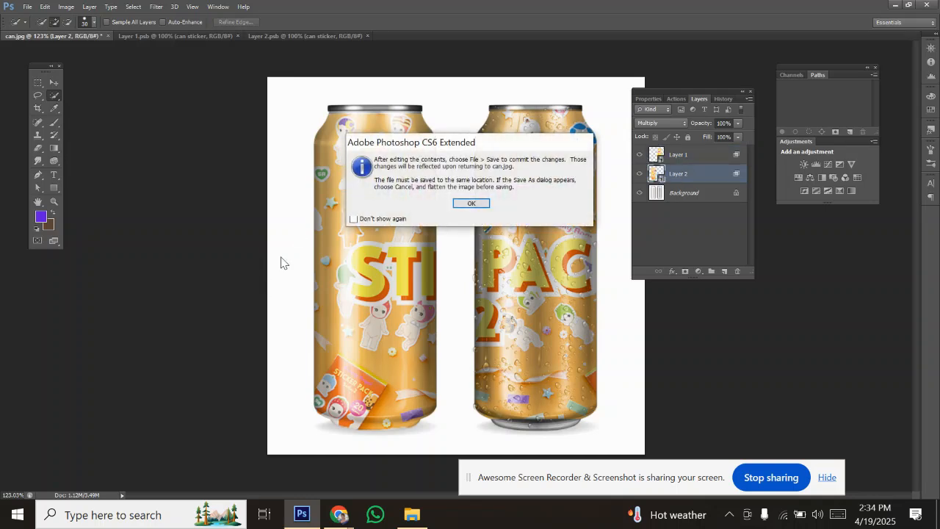
left_click(481, 204)
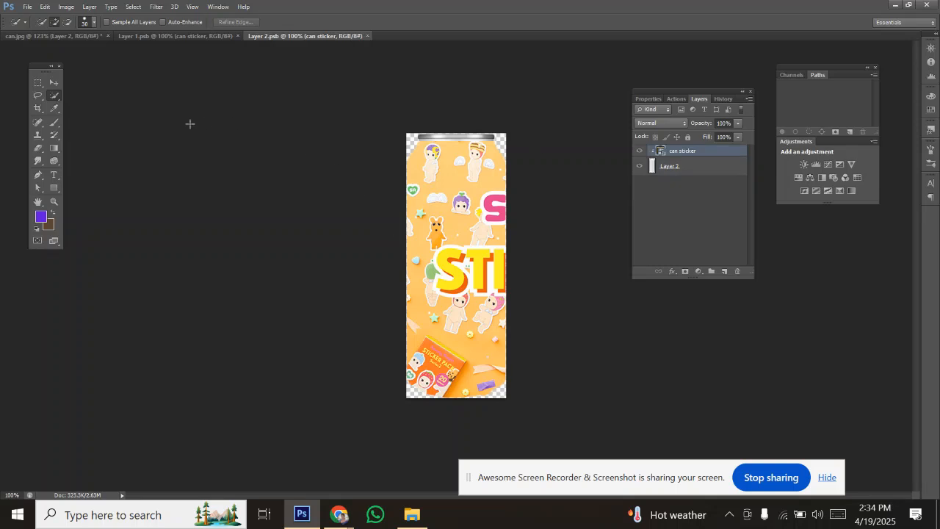
left_click(99, 35)
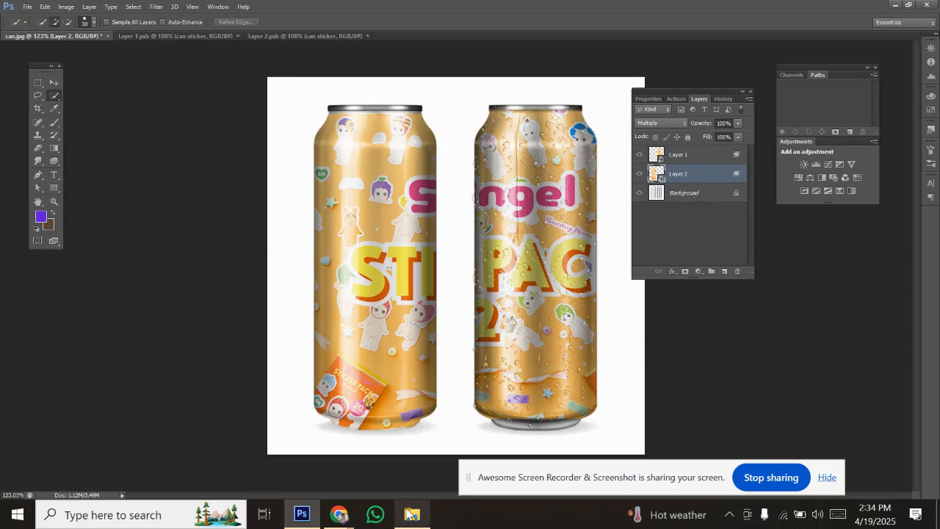
scroll(585, 219, "down", 2)
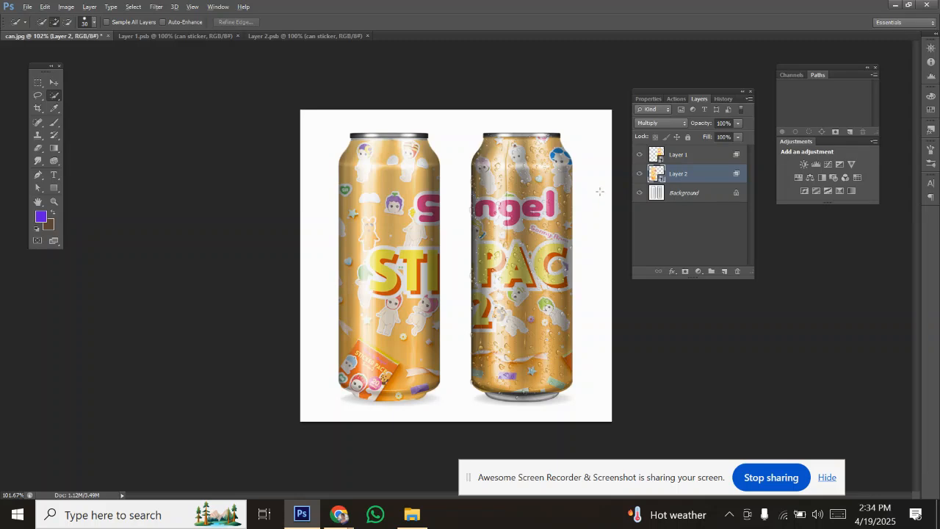
scroll(371, 173, "up", 1)
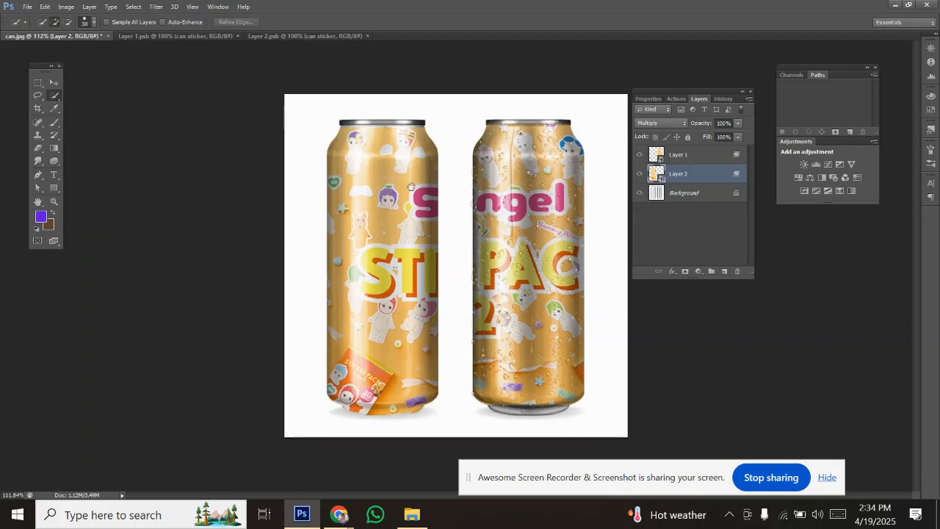
- Switch to Chrome and download the orange cake slice photo with the yellow background from Freepik's Orange Food Background results
mouse_move(351, 517)
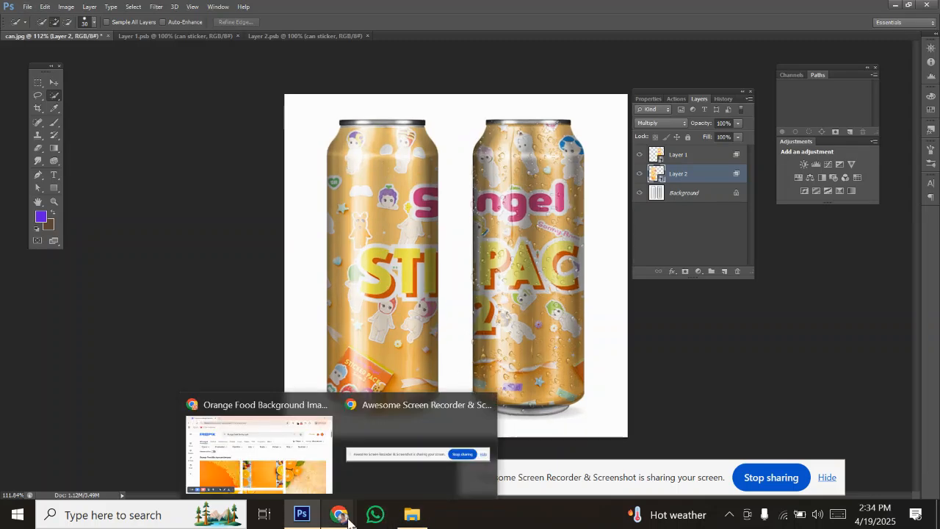
left_click(305, 452)
scroll(519, 324, "down", 2)
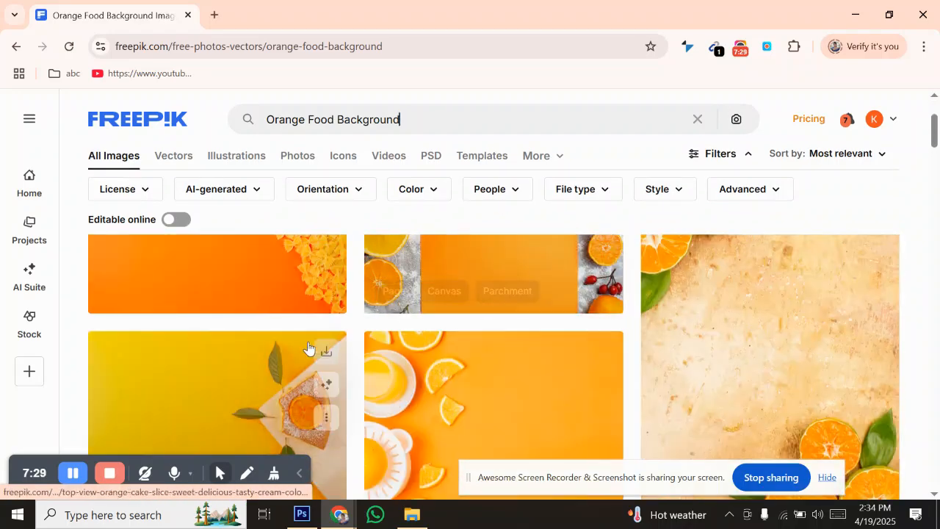
scroll(301, 330, "up", 2)
scroll(283, 339, "down", 3)
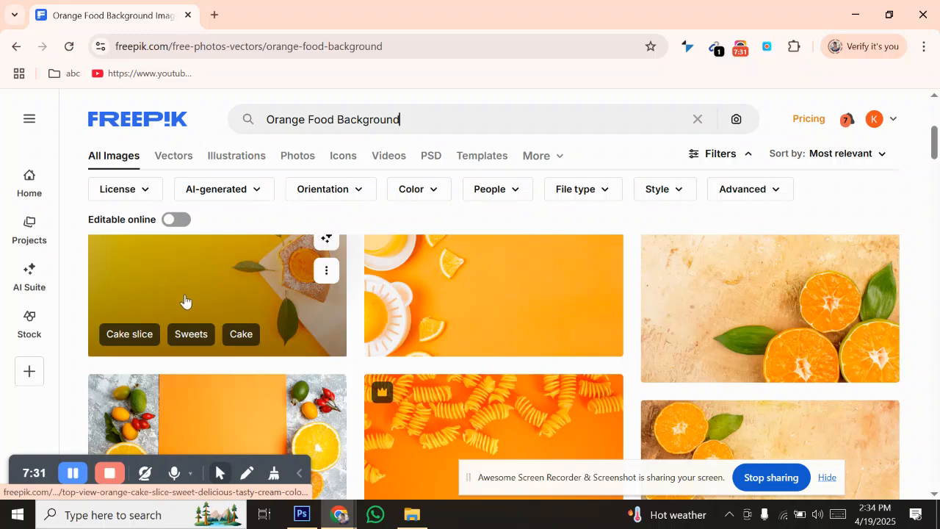
right_click(176, 286)
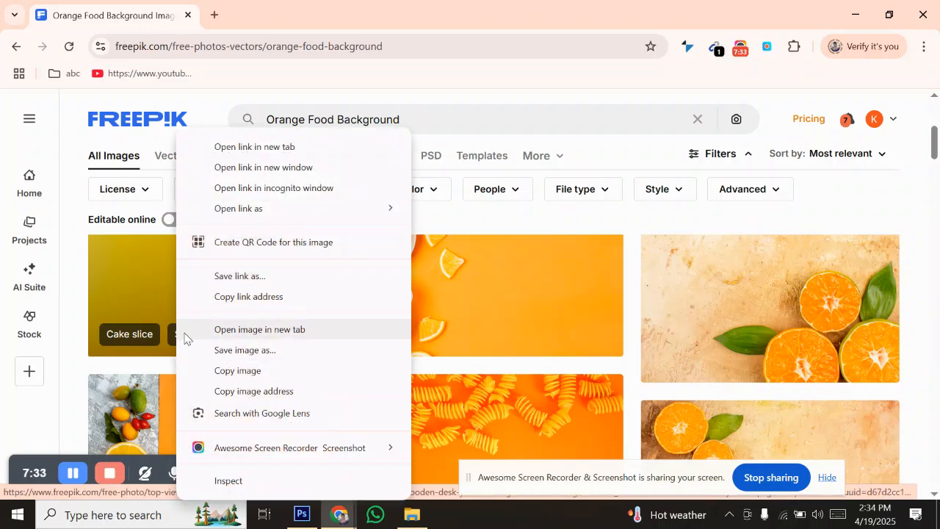
left_click(140, 298)
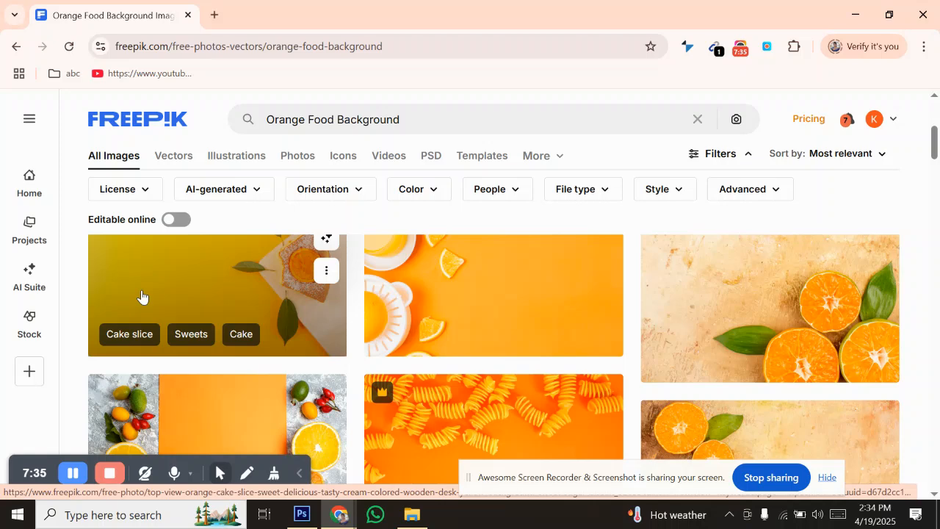
left_click(140, 297)
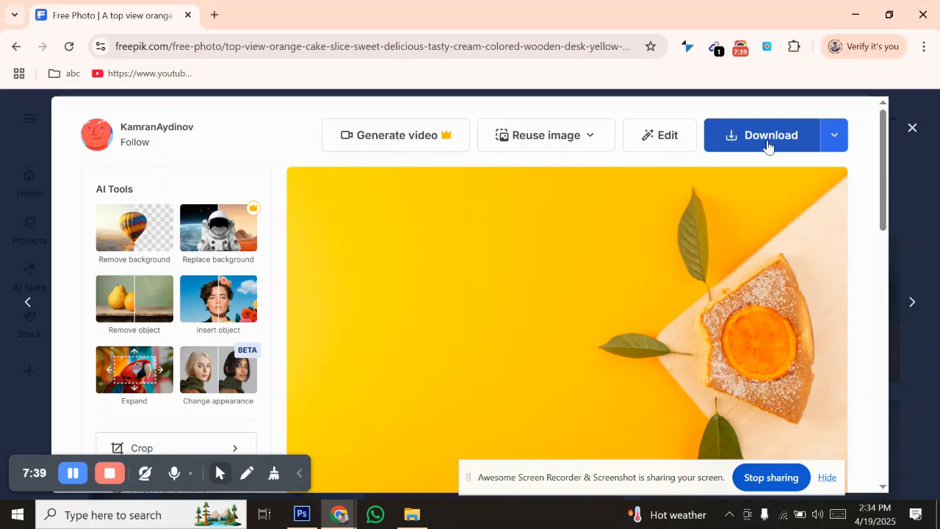
left_click(767, 145)
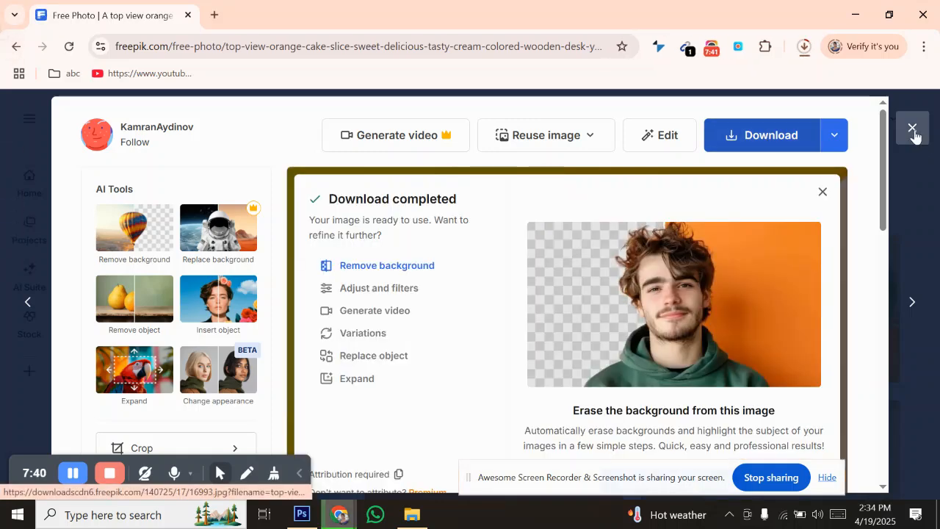
left_click(810, 46)
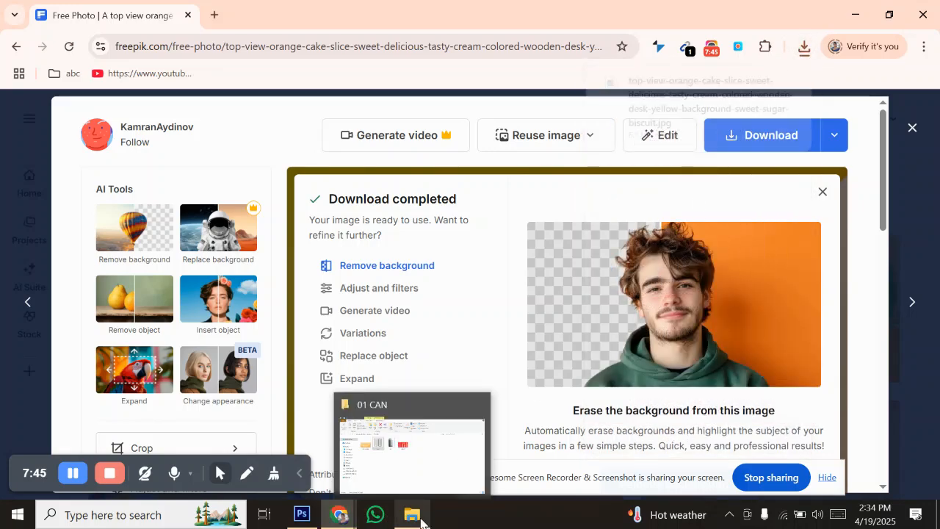
- Return to Photoshop and close the Layer 1.psb and Layer 2.psb documents, keeping can.jpg open
left_click(316, 523)
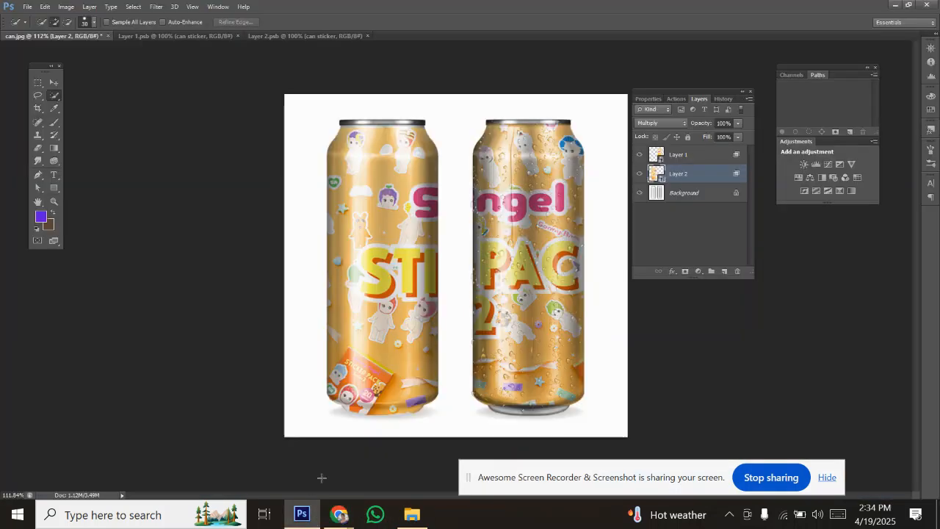
left_click(174, 36)
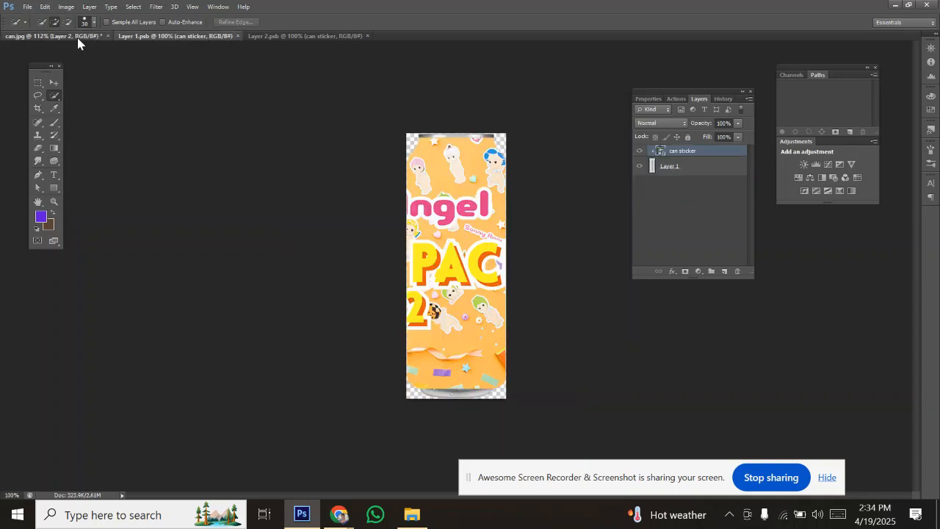
left_click(78, 36)
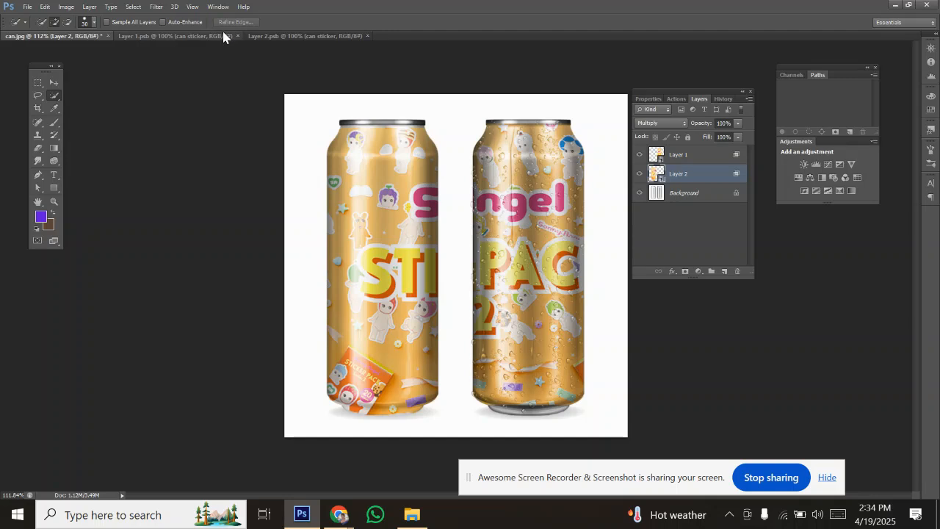
left_click(237, 36)
left_click(238, 36)
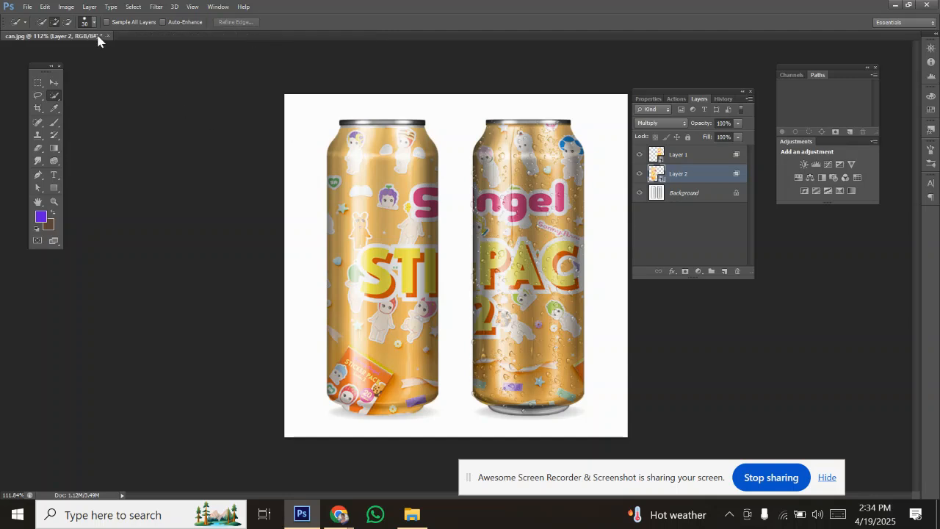
- Review the can.jpg layers by temporarily hiding Layer 2 and Background, leaving Layer 1 selected
mouse_move(403, 519)
left_click(684, 194)
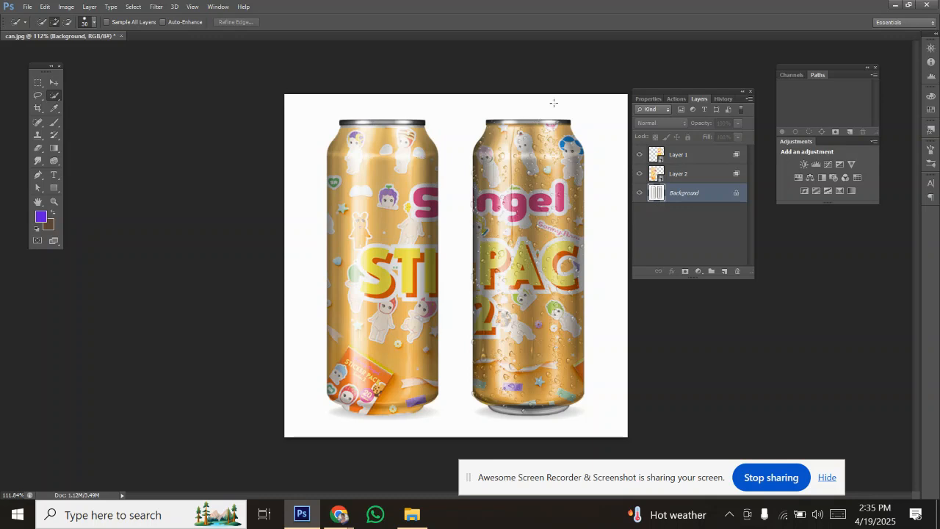
left_click(693, 173)
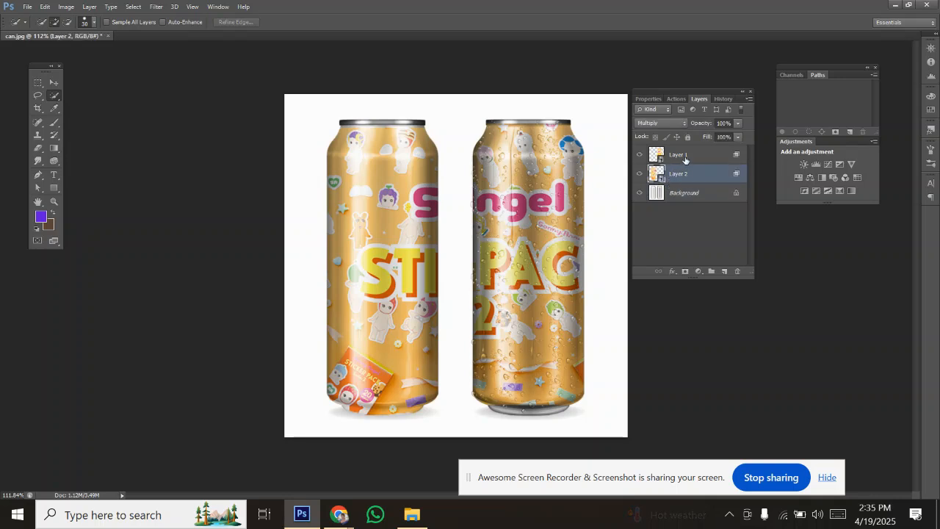
left_click(684, 154)
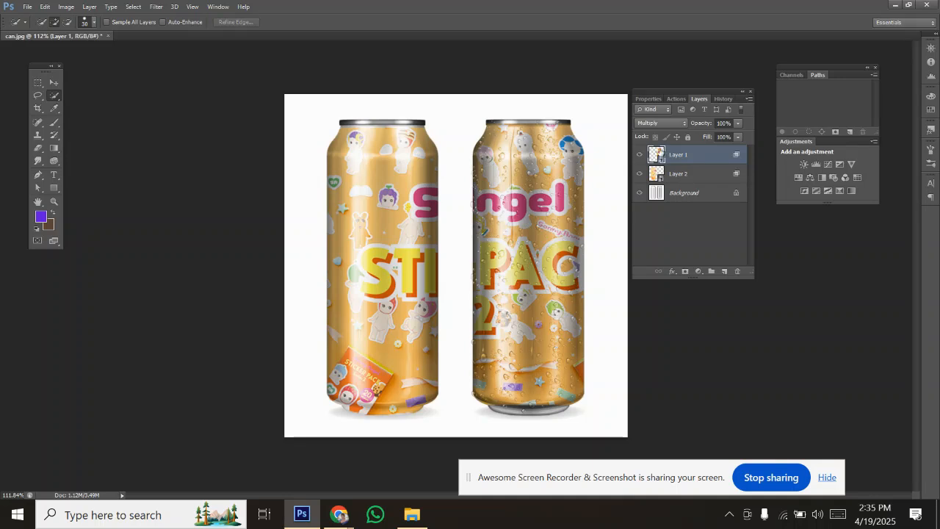
left_click(639, 174)
left_click(639, 192)
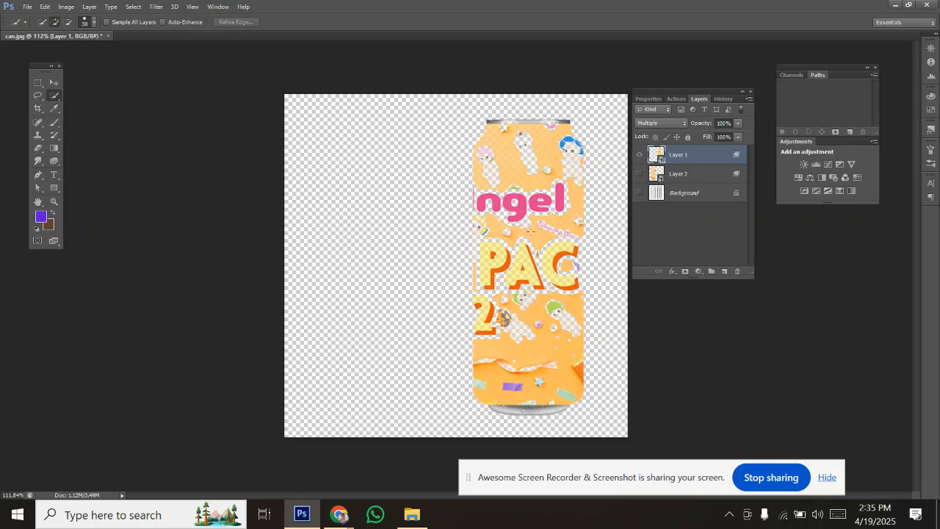
left_click(639, 173)
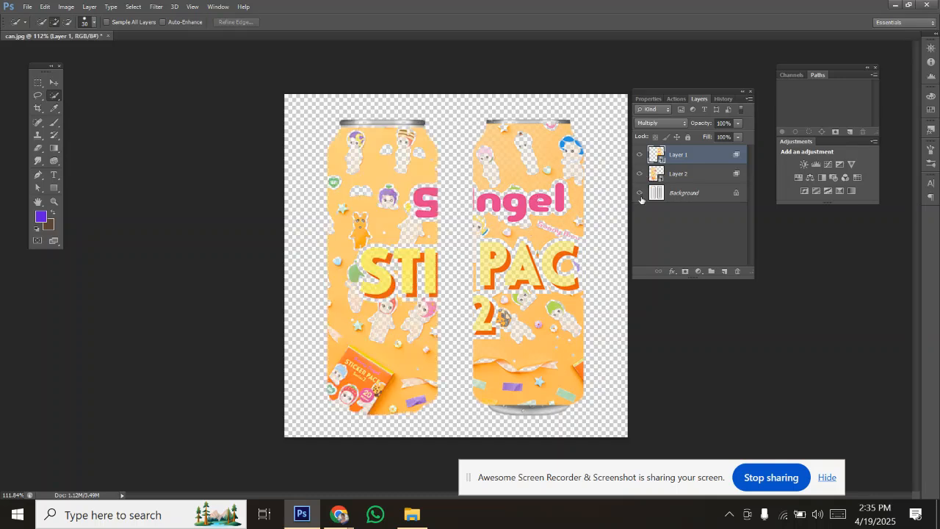
left_click(639, 193)
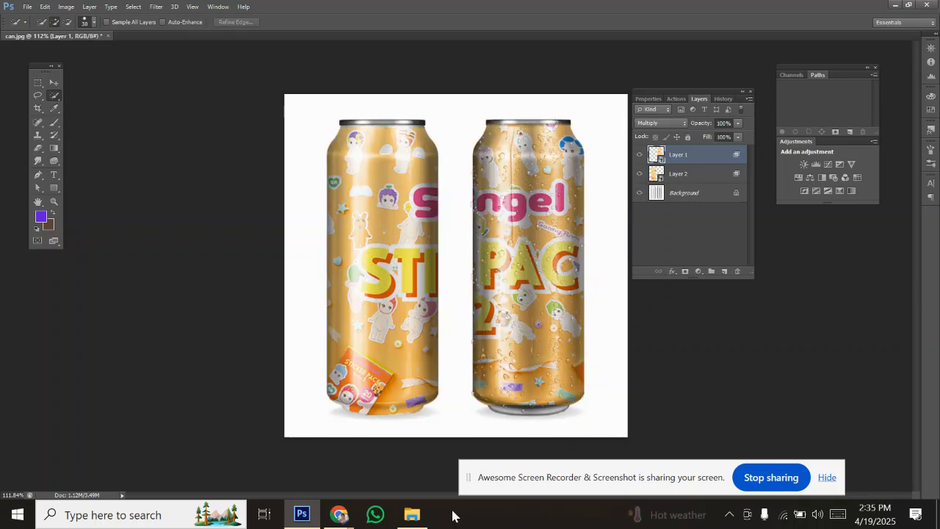
mouse_move(338, 514)
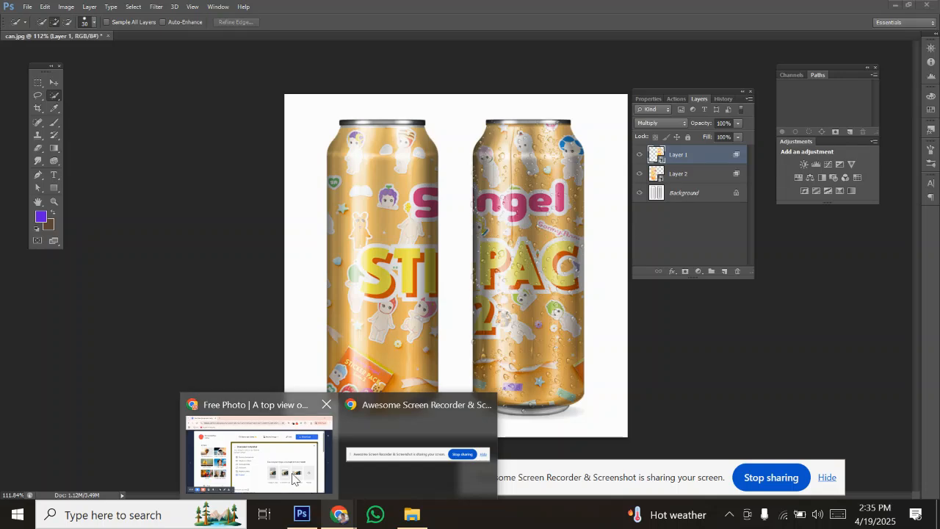
left_click(334, 517)
left_click(711, 50)
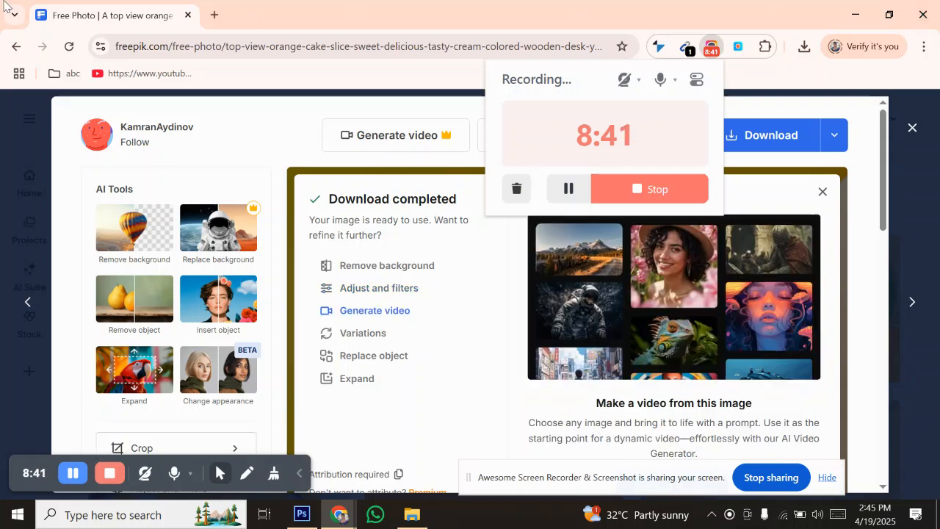
left_click(136, 22)
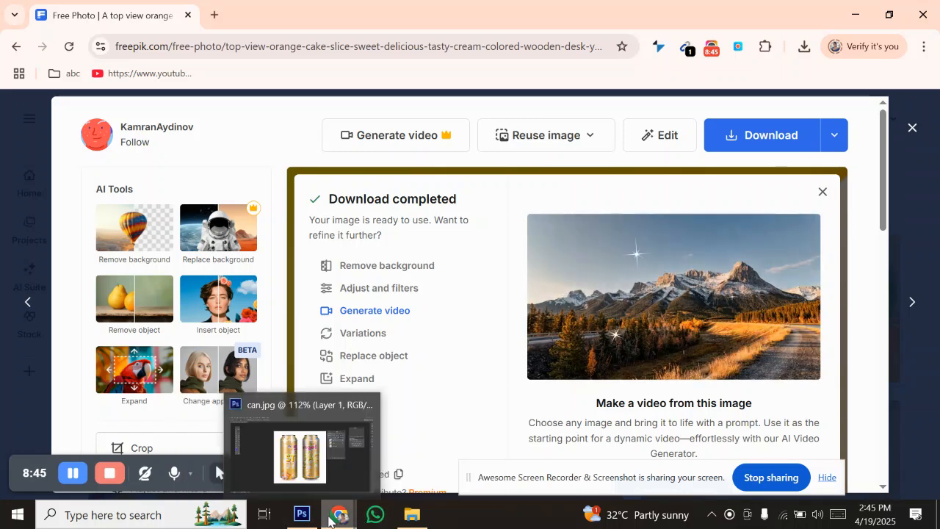
left_click(304, 518)
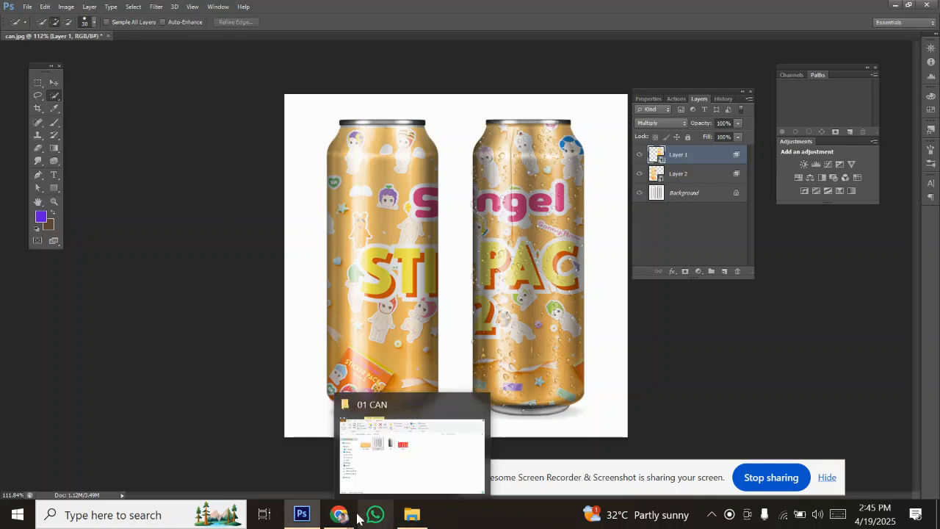
- Switch to File Explorer and preview the downloaded orange cake slice image from the Downloads folder at different zoom levels
left_click(411, 516)
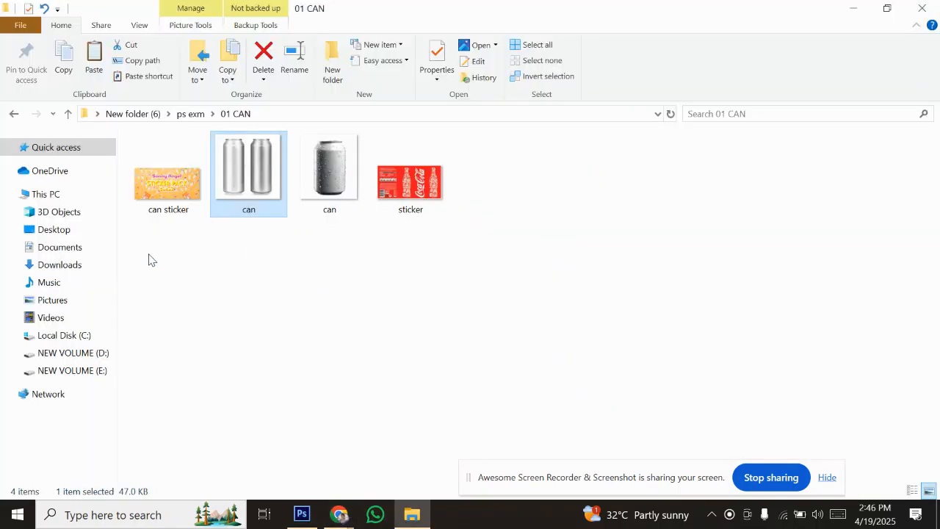
left_click(74, 269)
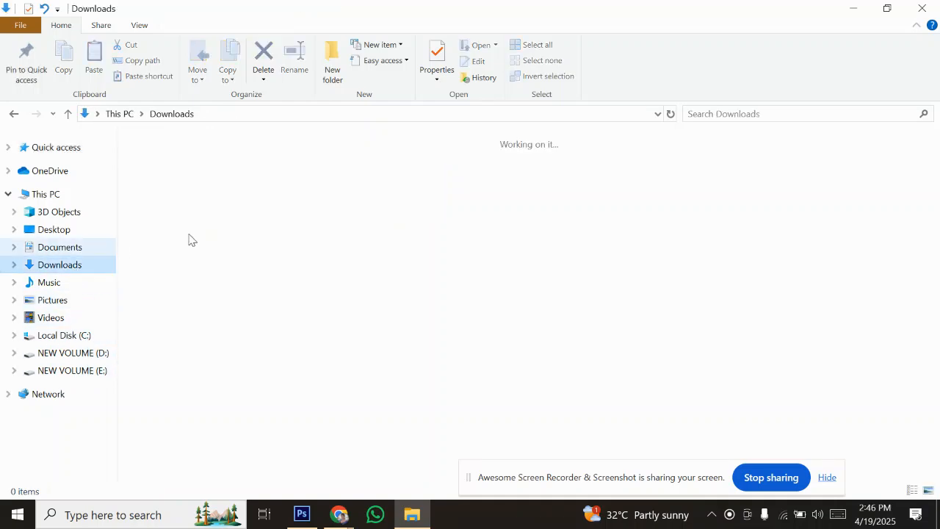
left_click(256, 209)
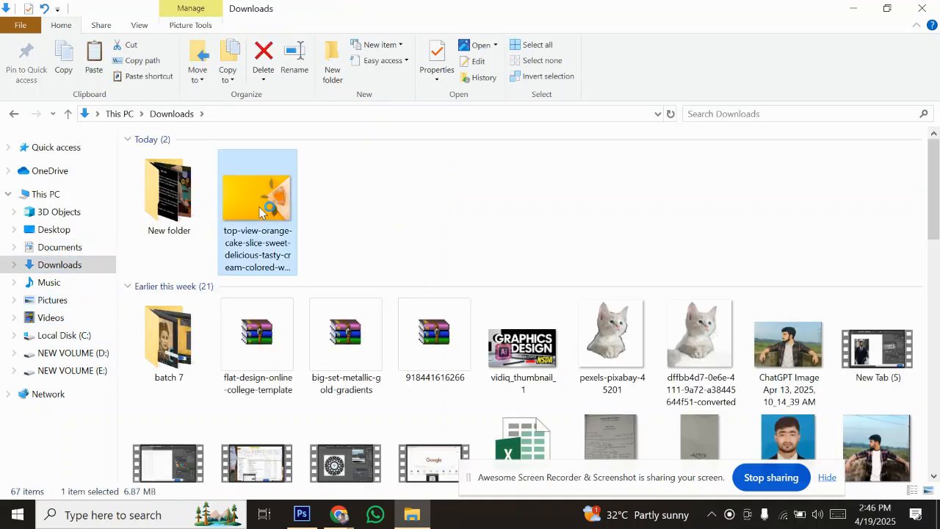
double_click(259, 212)
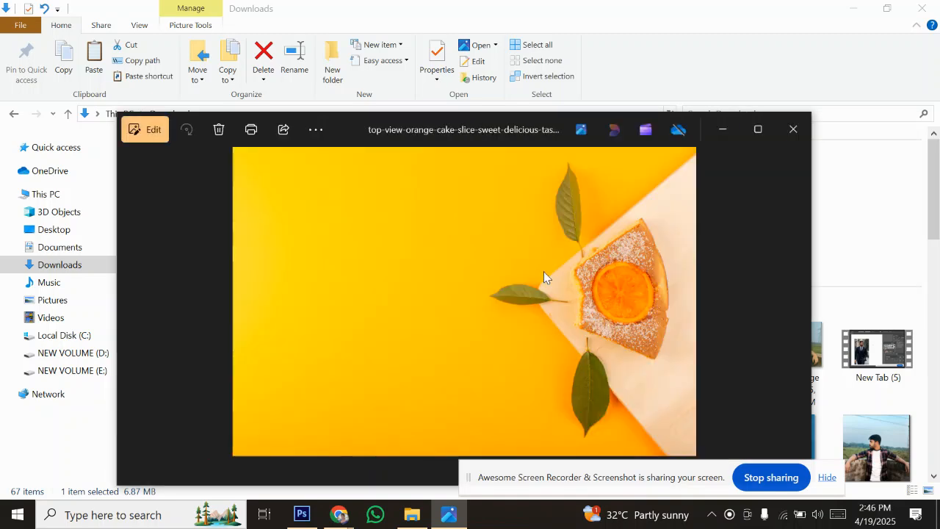
scroll(544, 277, "up", 3)
scroll(547, 276, "down", 4)
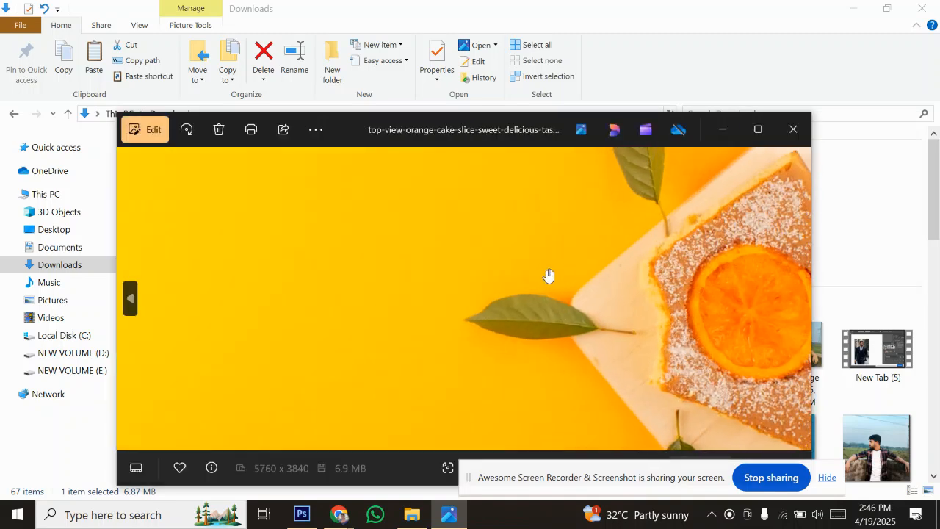
scroll(549, 268, "down", 1)
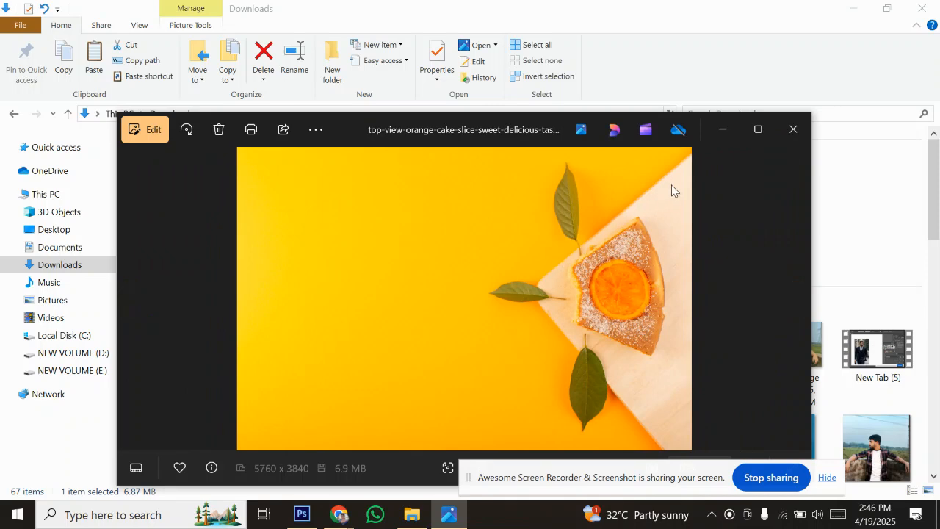
left_click(793, 129)
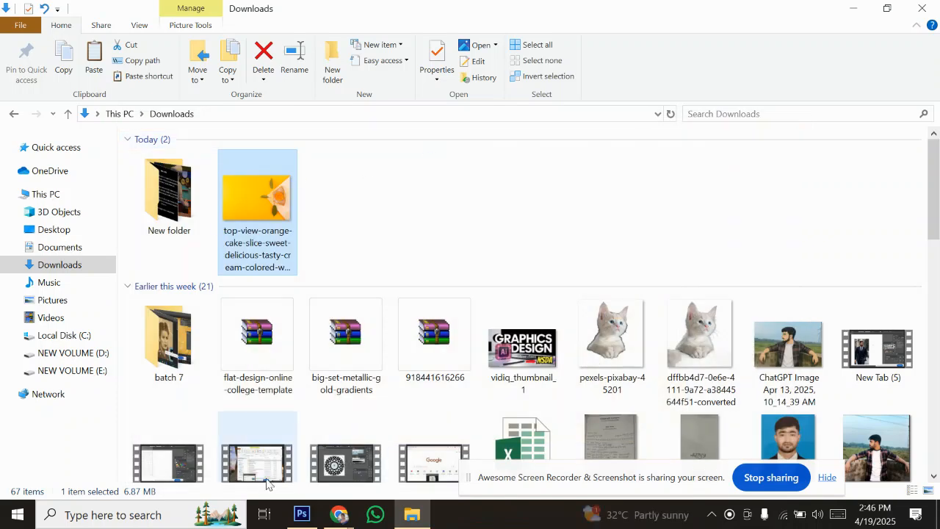
- Return to Photoshop and merge Layer 1, Layer 2 and Background of can.jpg into a single layer
left_click(301, 514)
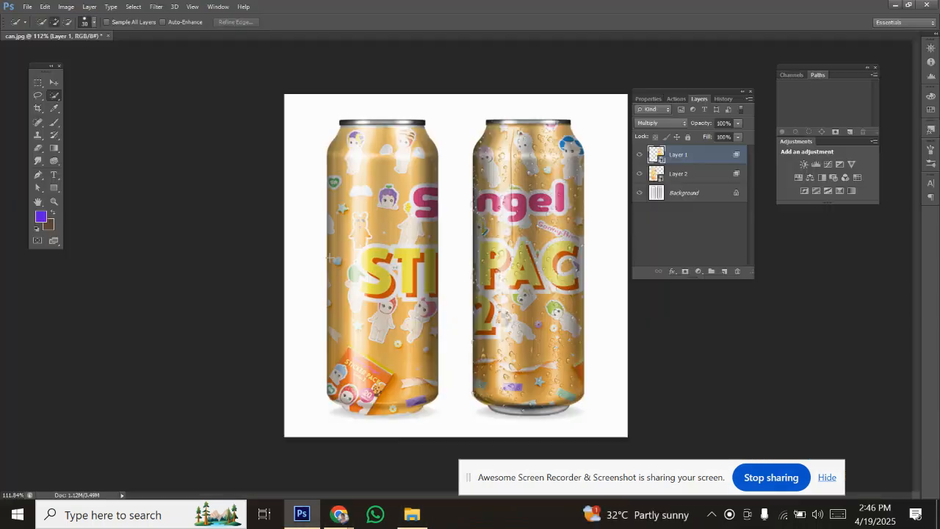
left_click(680, 194)
left_click(680, 156)
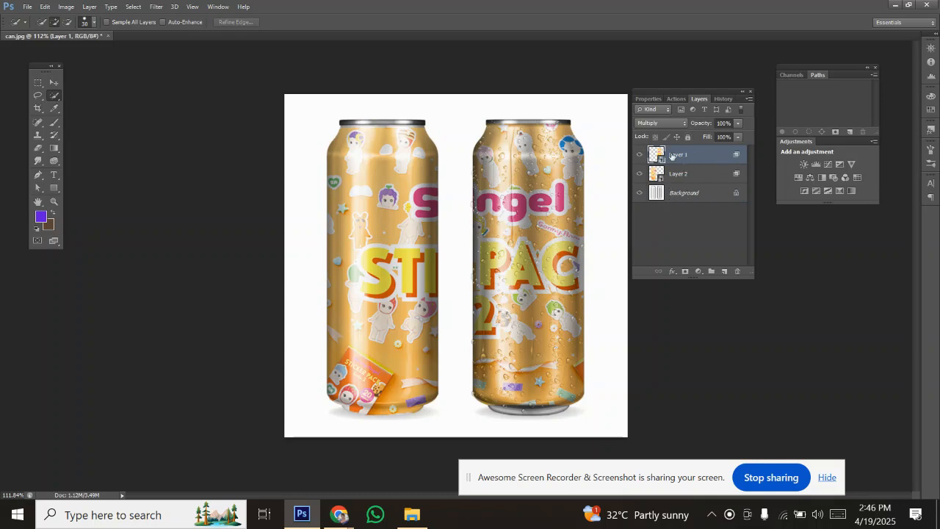
left_click(677, 196, "shift")
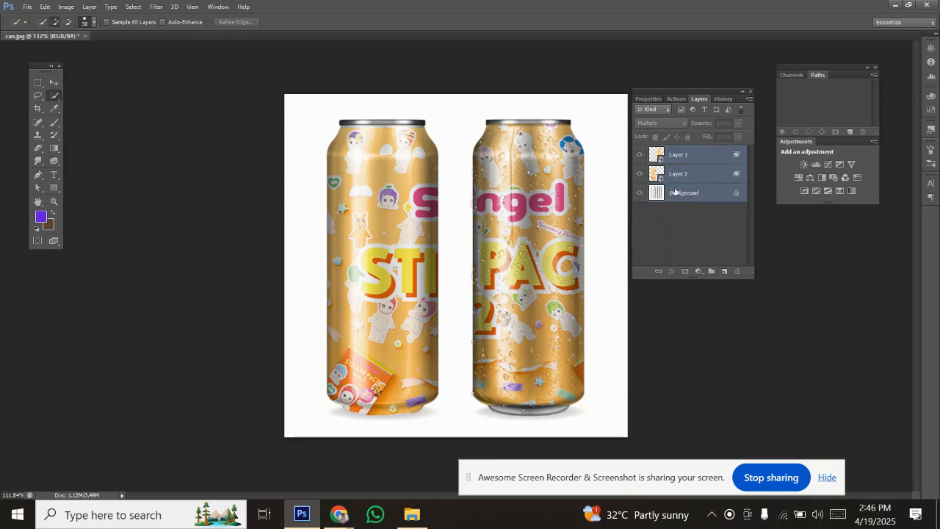
left_click(683, 156)
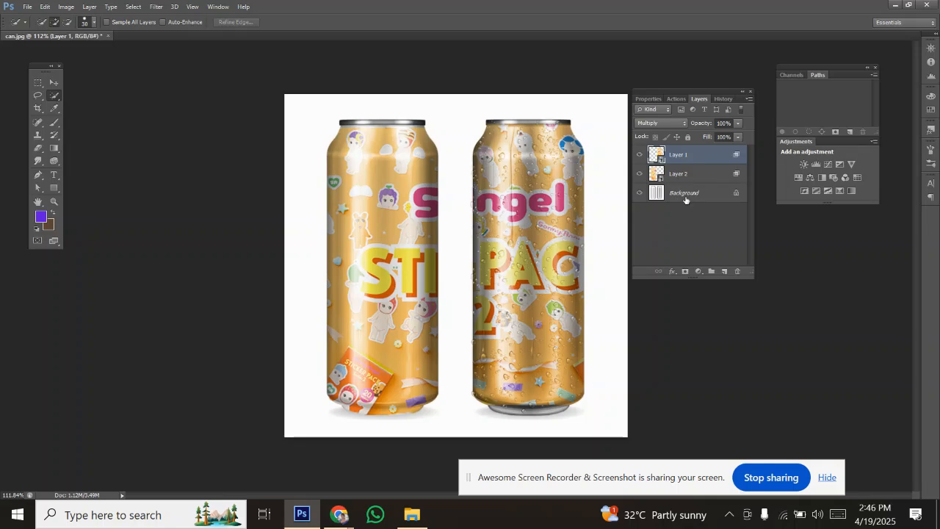
left_click(684, 193, "shift")
right_click(685, 185)
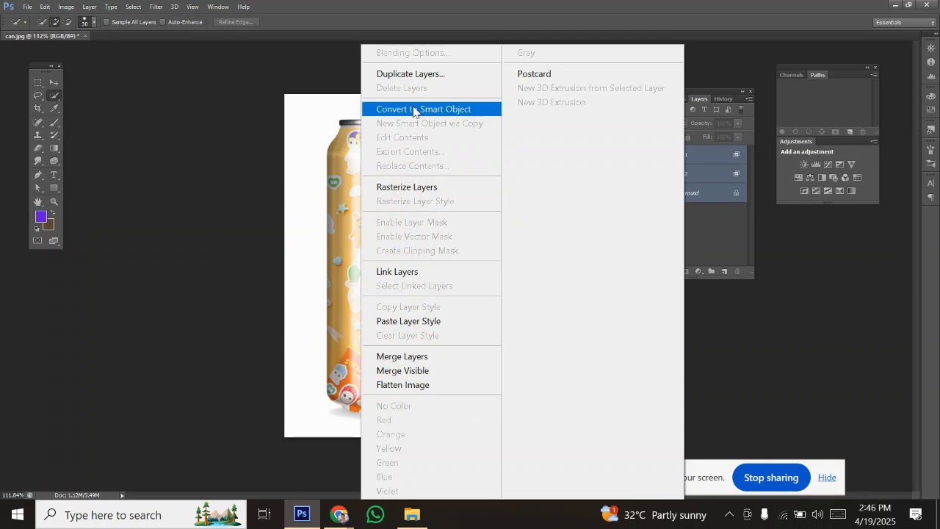
left_click(434, 360)
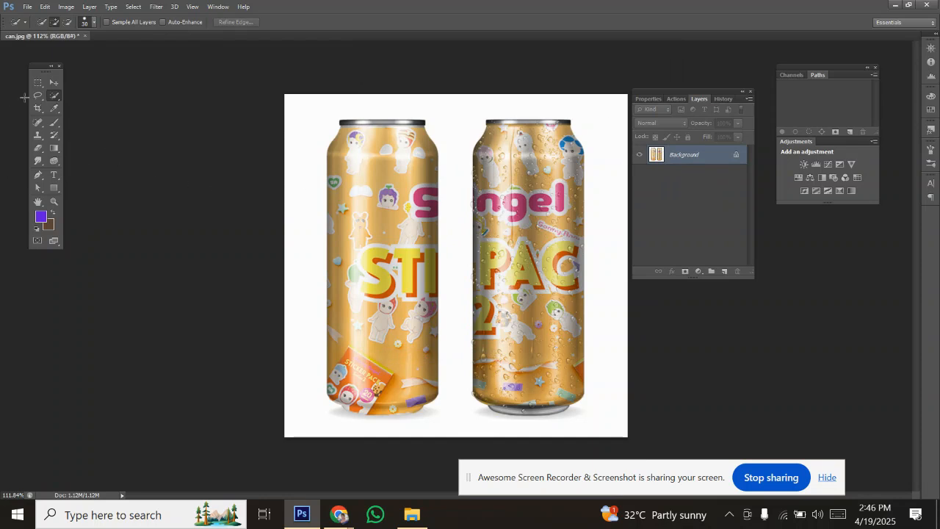
right_click(54, 97)
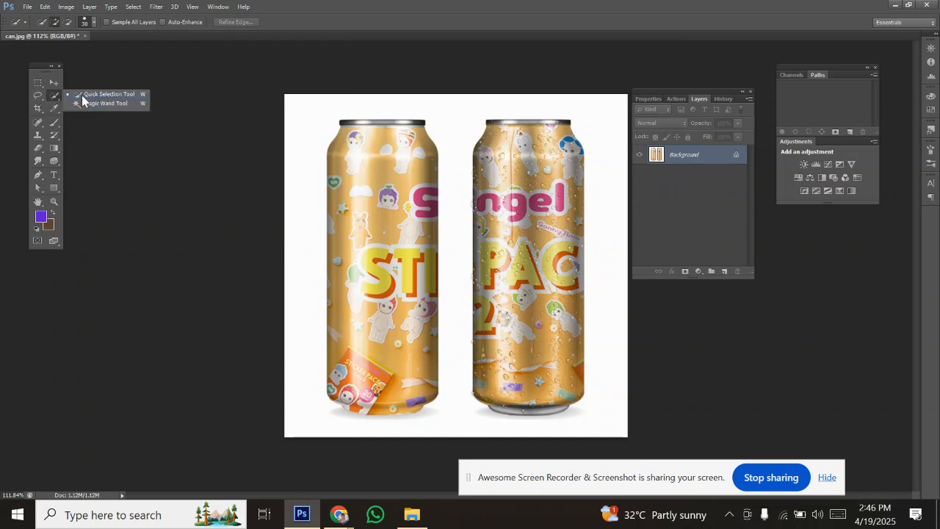
left_click(82, 95)
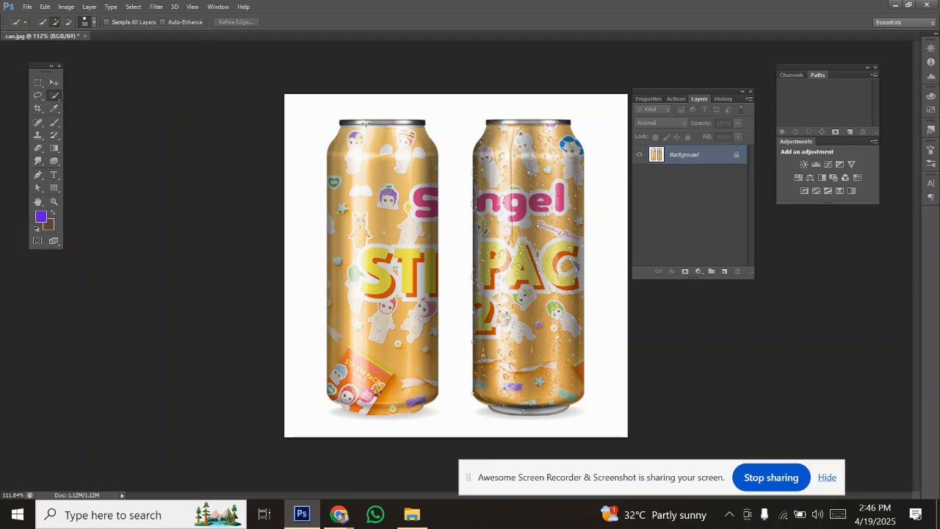
mouse_move(371, 138)
left_mouse_down()
mouse_move(389, 195)
mouse_move(389, 252)
mouse_move(411, 311)
mouse_move(393, 393)
mouse_move(340, 397)
mouse_move(350, 365)
mouse_move(363, 397)
mouse_move(335, 390)
left_mouse_up()
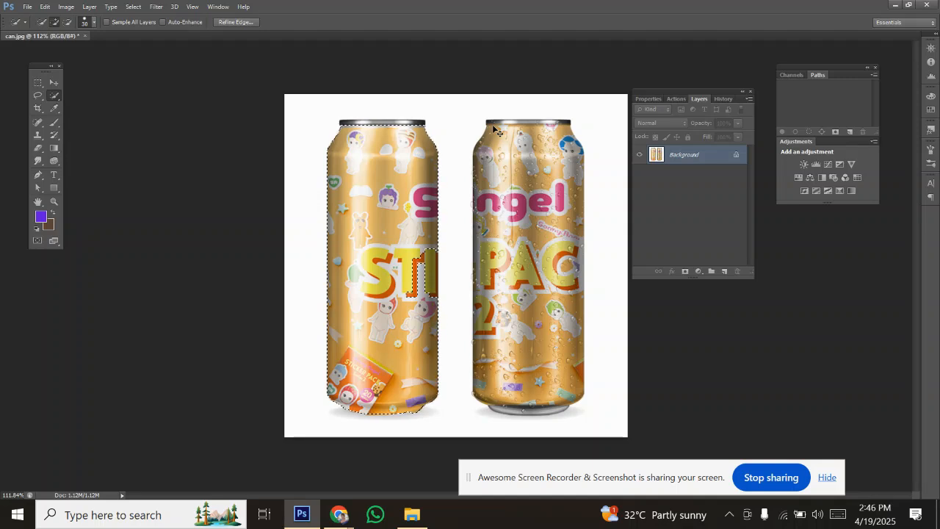
key("ctrl+d")
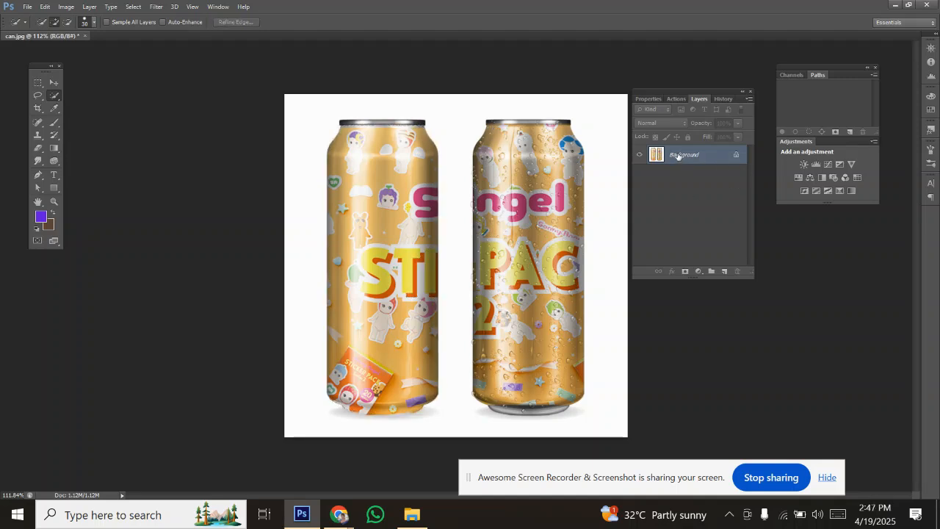
key("ctrl+shift+d")
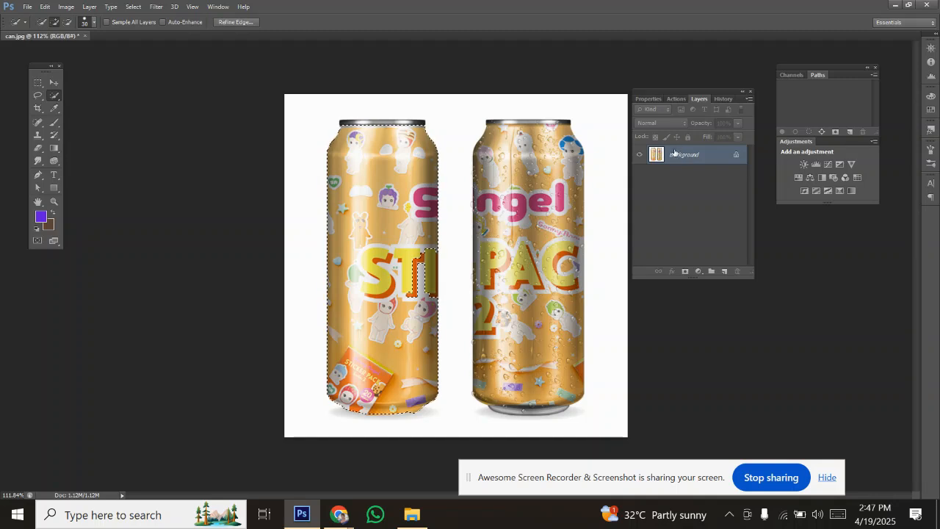
- Undo the layer merge, and merge Layer 1, Layer 2 and Background into a single layer again
key("ctrl+alt+z")
key("ctrl+alt+z")
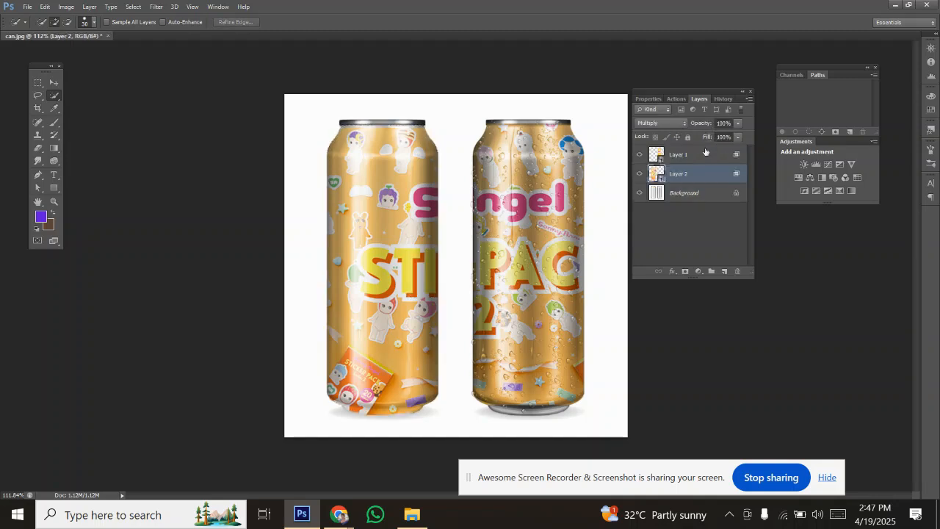
left_click(684, 156)
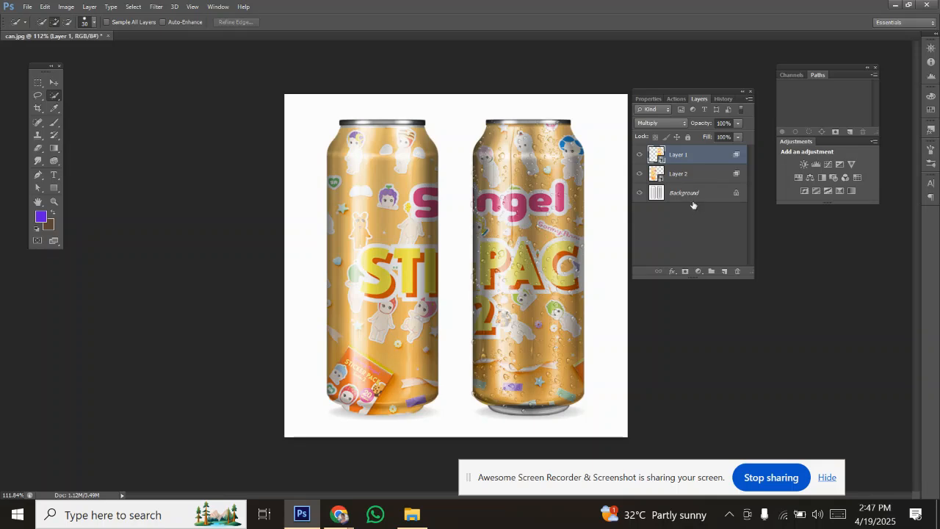
left_click(690, 193, "shift")
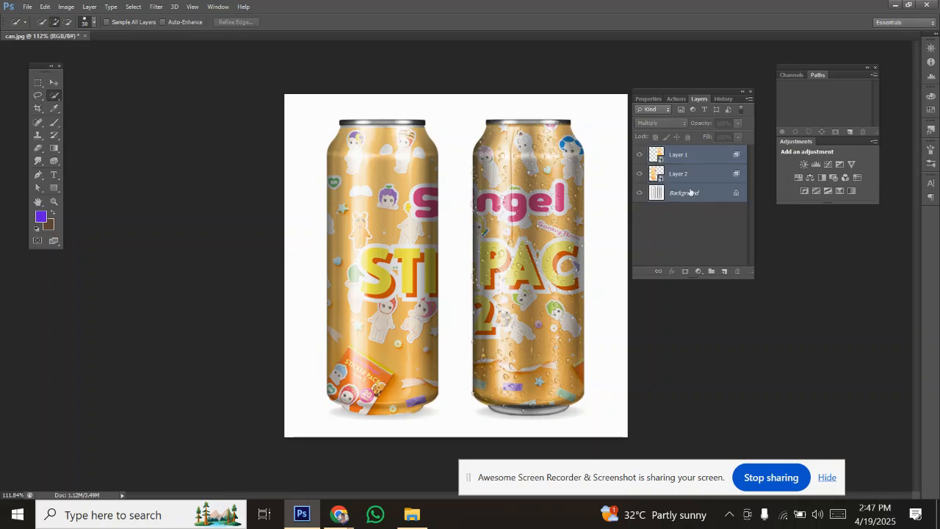
right_click(693, 171)
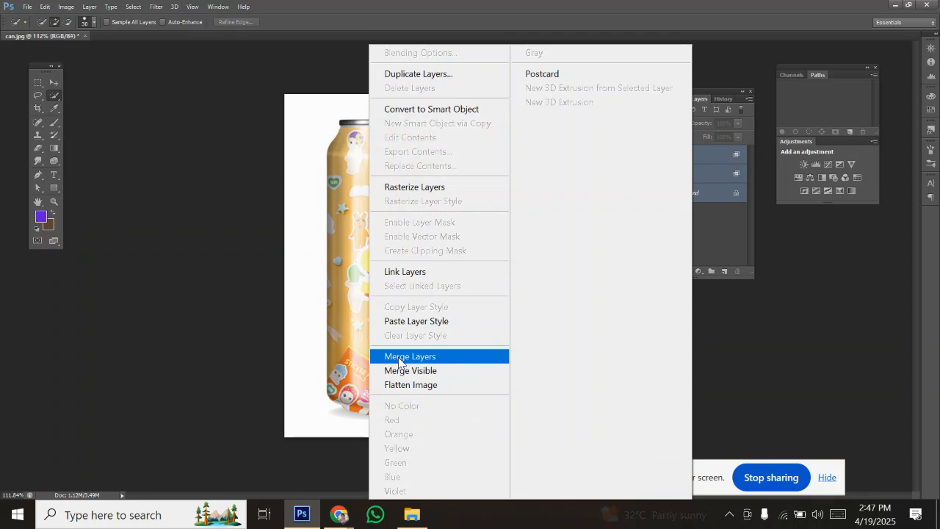
left_click(398, 357)
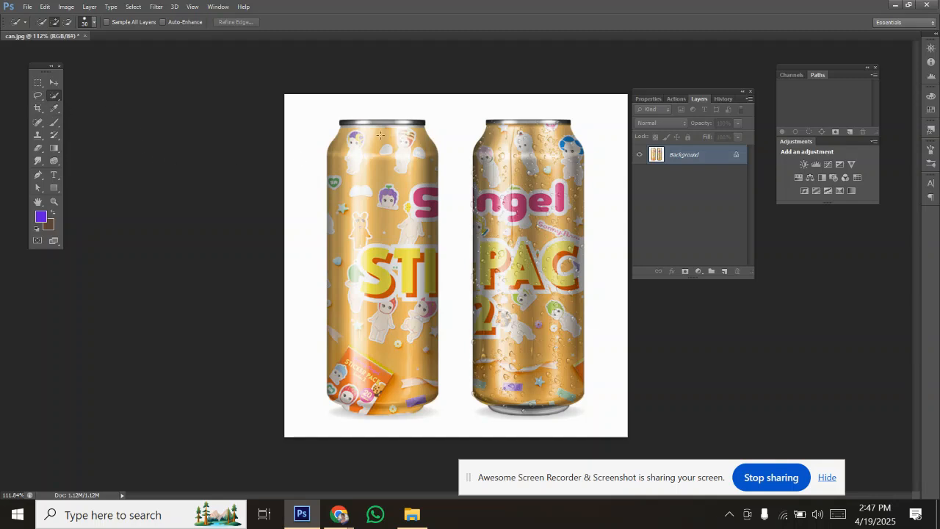
- Select both cans including their metal rims with the Quick Selection tool, copy them to a new layer and hide the Background layer
mouse_move(372, 132)
left_mouse_down()
mouse_move(386, 150)
mouse_move(395, 341)
mouse_move(384, 378)
mouse_move(395, 370)
mouse_move(392, 383)
mouse_move(344, 400)
mouse_move(360, 402)
mouse_move(340, 387)
left_mouse_up()
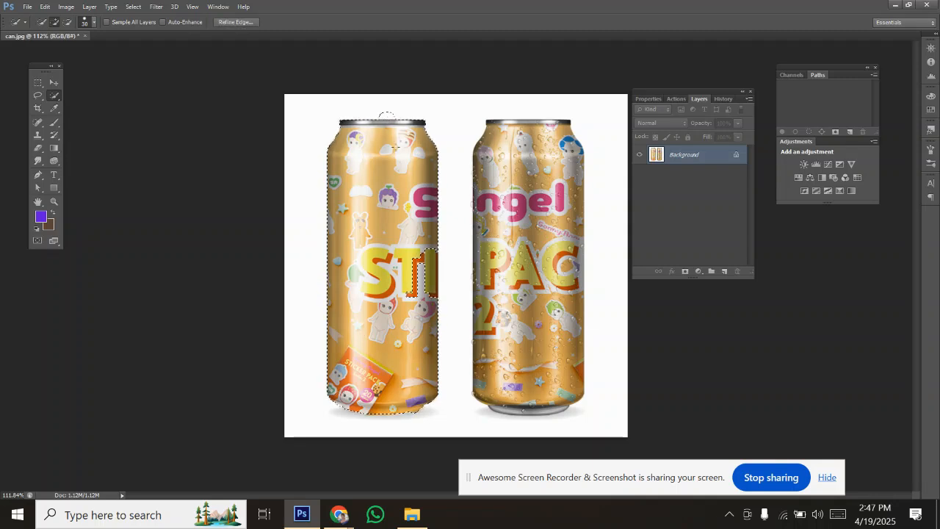
key("ctrl+d")
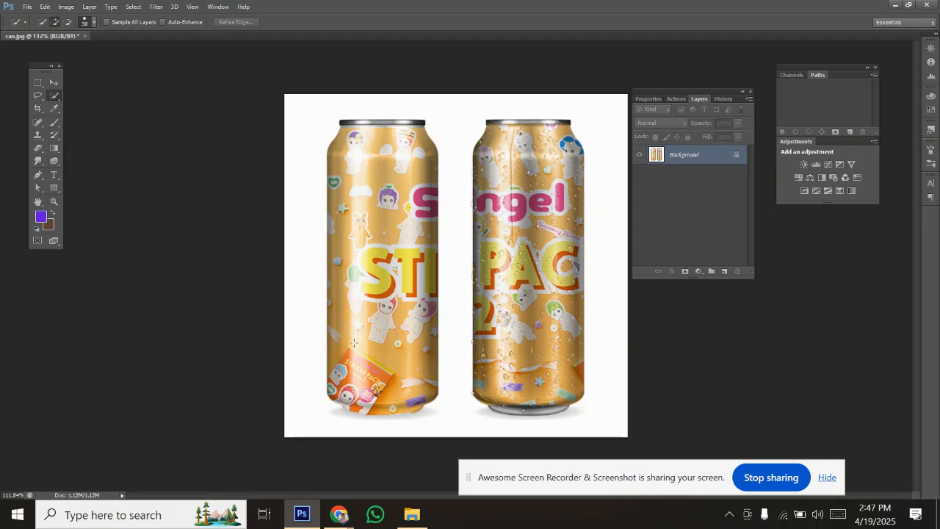
mouse_move(384, 405)
left_mouse_down()
mouse_move(419, 327)
mouse_move(416, 279)
mouse_move(383, 191)
left_mouse_up()
left_click_drag(389, 129, 357, 134)
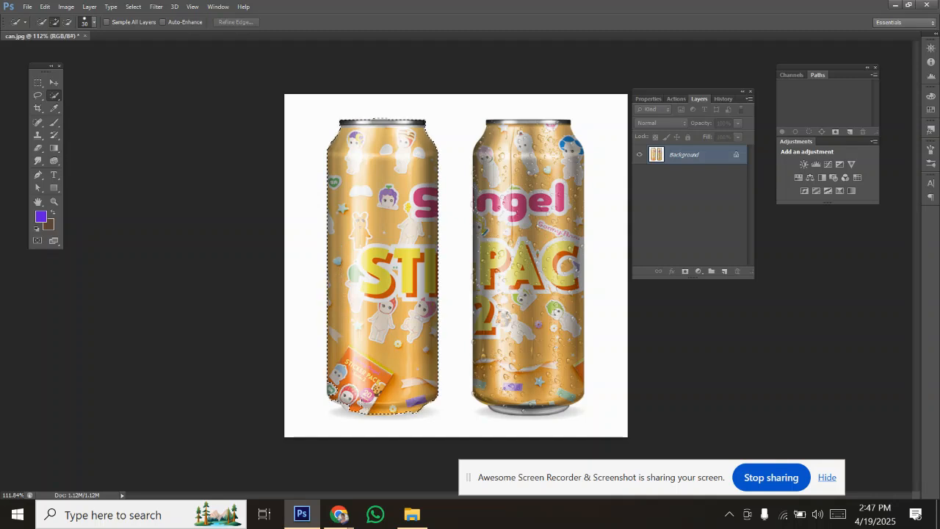
left_click_drag(354, 405, 351, 403)
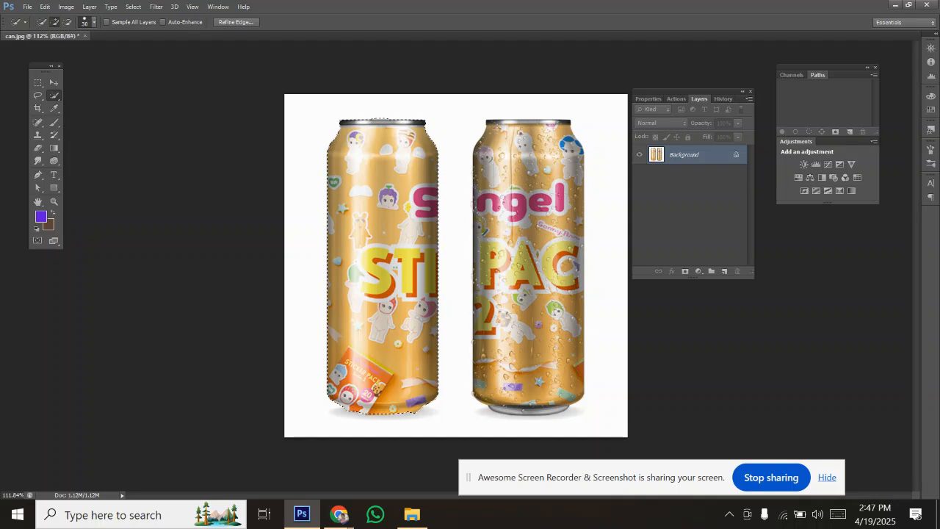
mouse_move(504, 128)
left_mouse_down()
mouse_move(530, 148)
mouse_move(563, 143)
mouse_move(547, 282)
mouse_move(530, 300)
mouse_move(527, 331)
mouse_move(486, 312)
mouse_move(504, 213)
left_mouse_up()
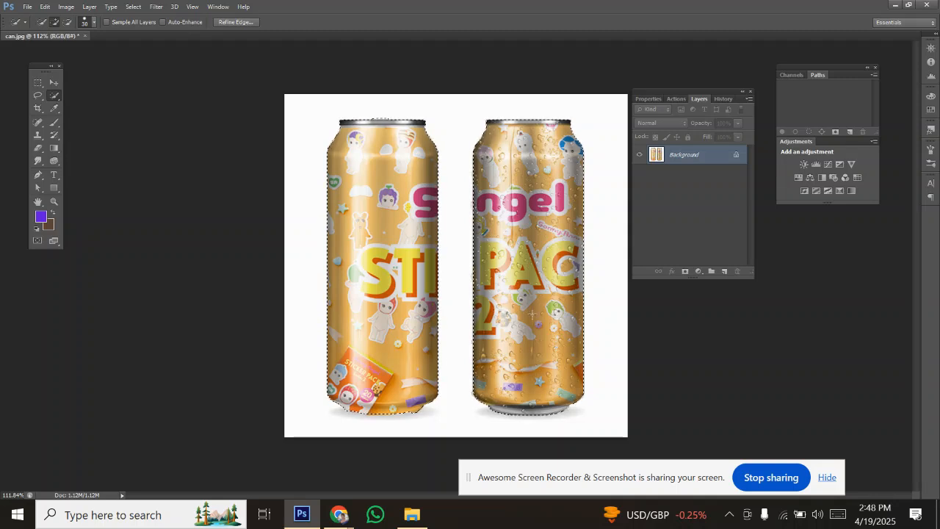
key("ctrl+j")
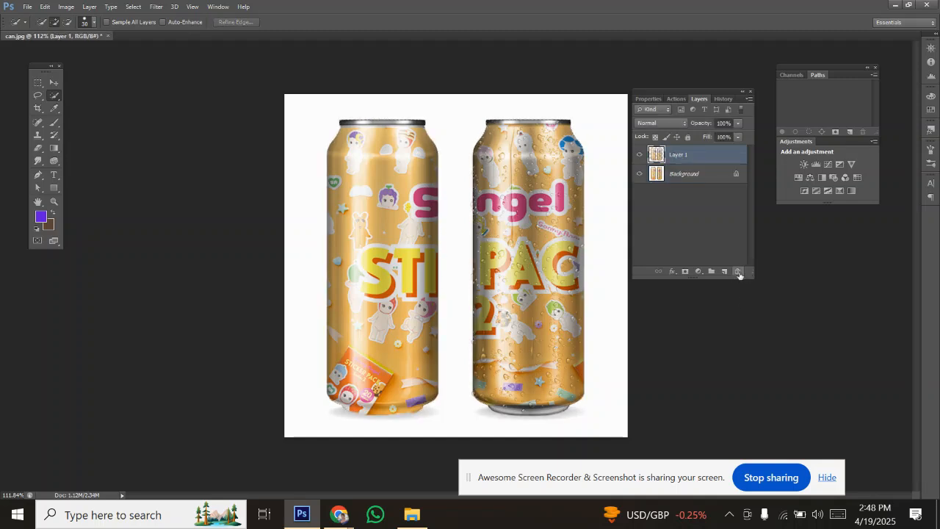
left_click(639, 175)
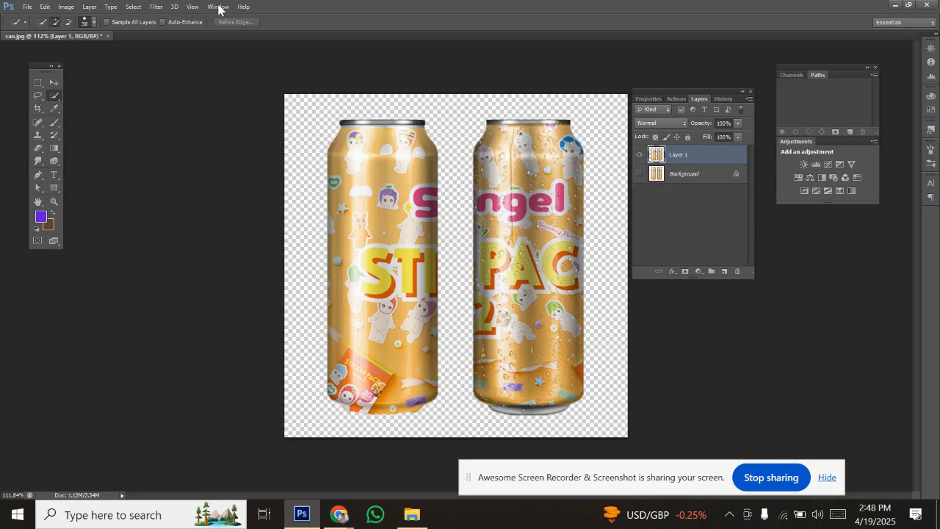
- Place the top-view orange cake slice image from the Downloads folder and scale it to about 16.7% so it covers the whole canvas
left_click(9, 6)
left_click(28, 7)
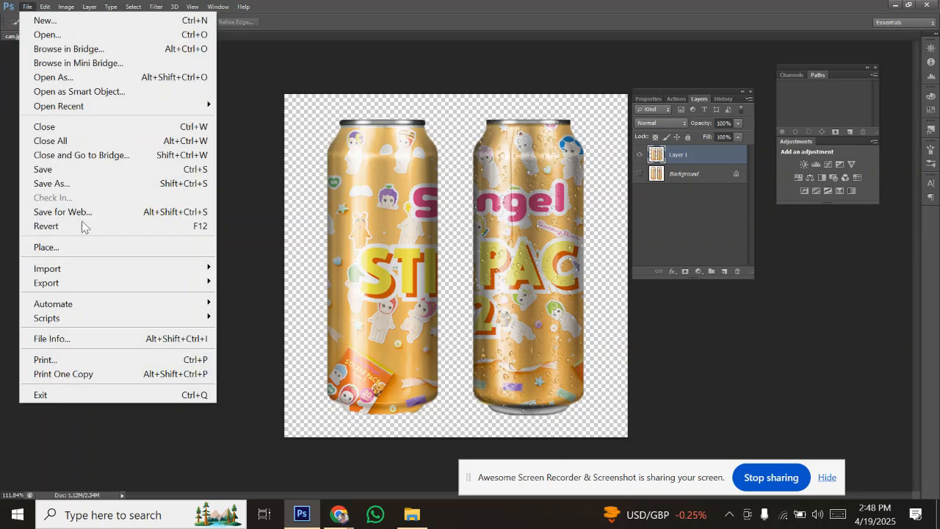
left_click(119, 249)
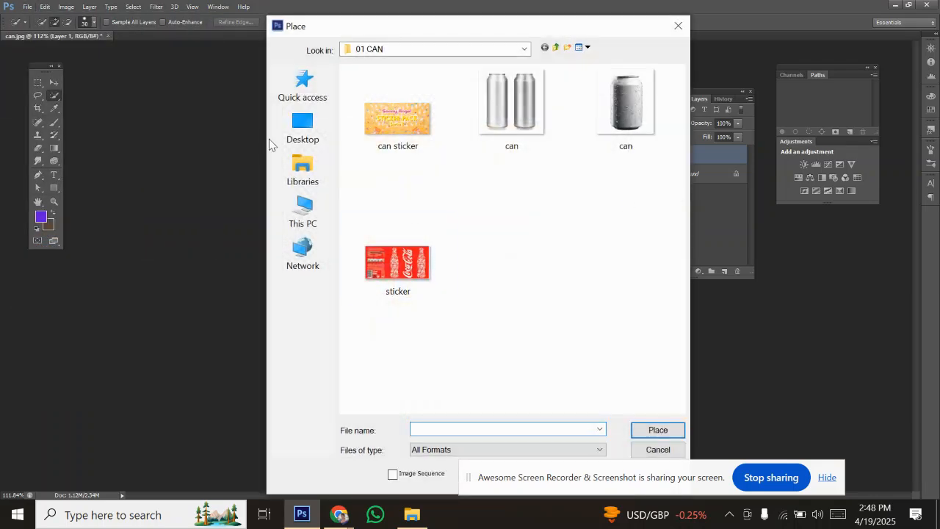
left_click(303, 125)
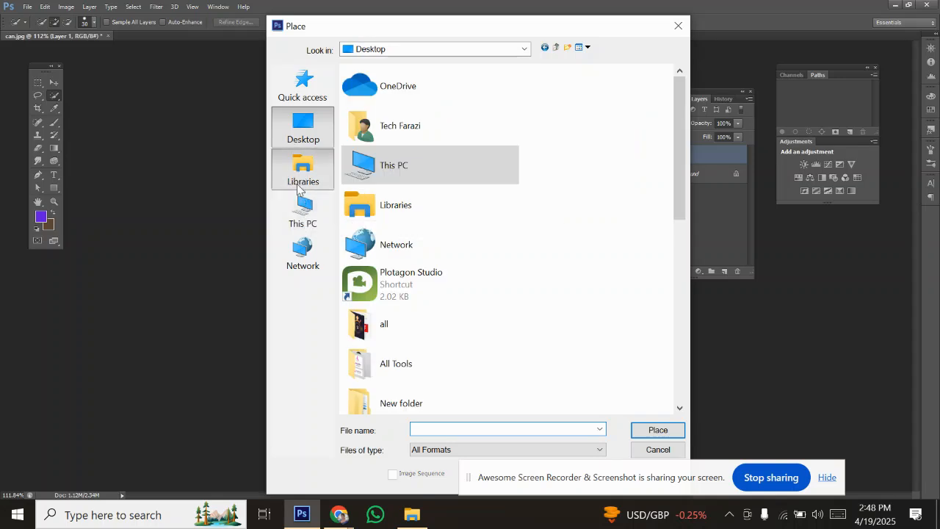
left_click(303, 209)
double_click(408, 224)
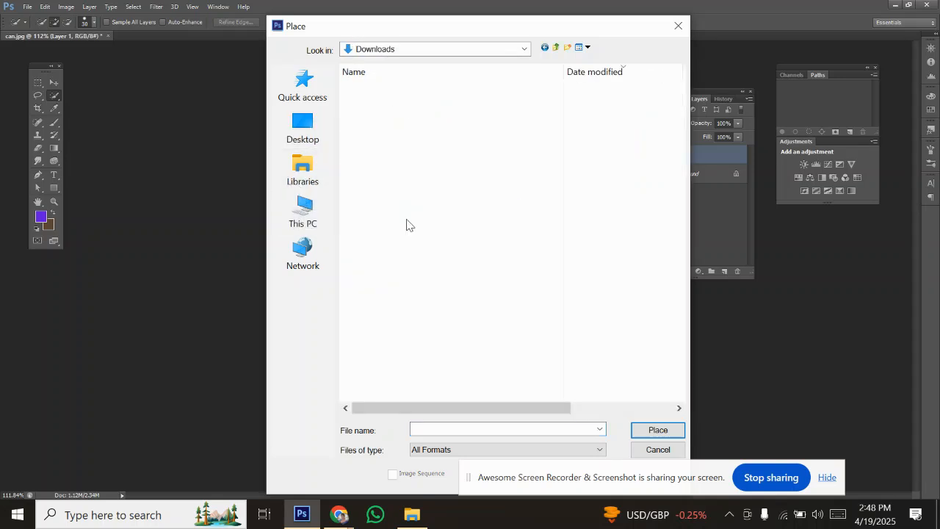
left_click(470, 139)
left_click(639, 433)
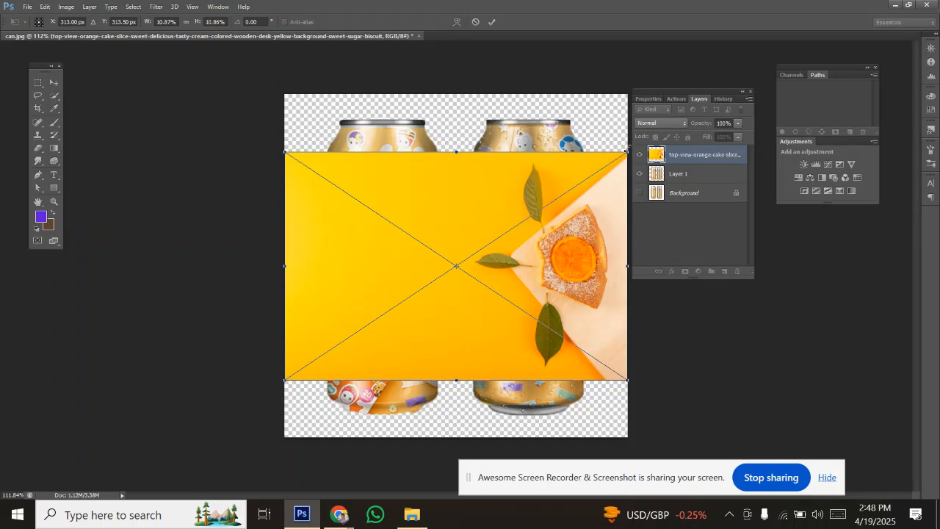
left_click_drag(627, 151, 702, 58)
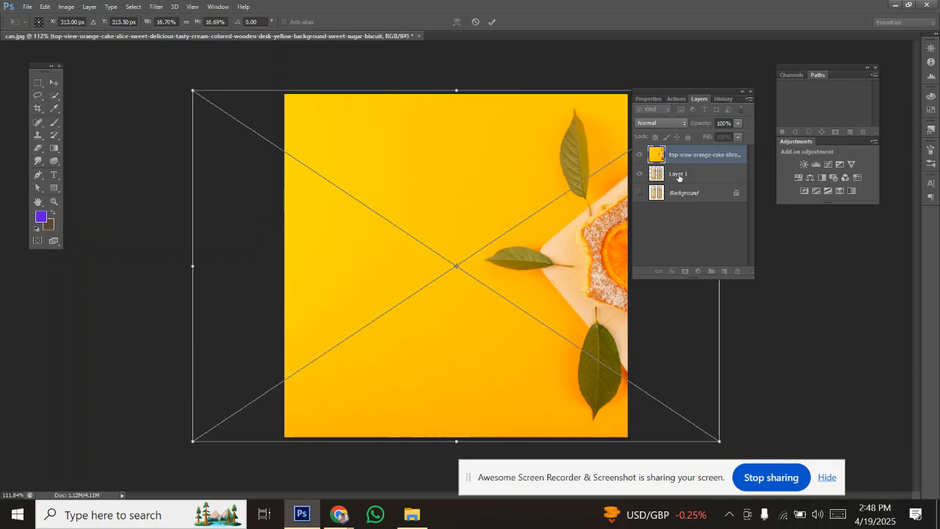
key("Return")
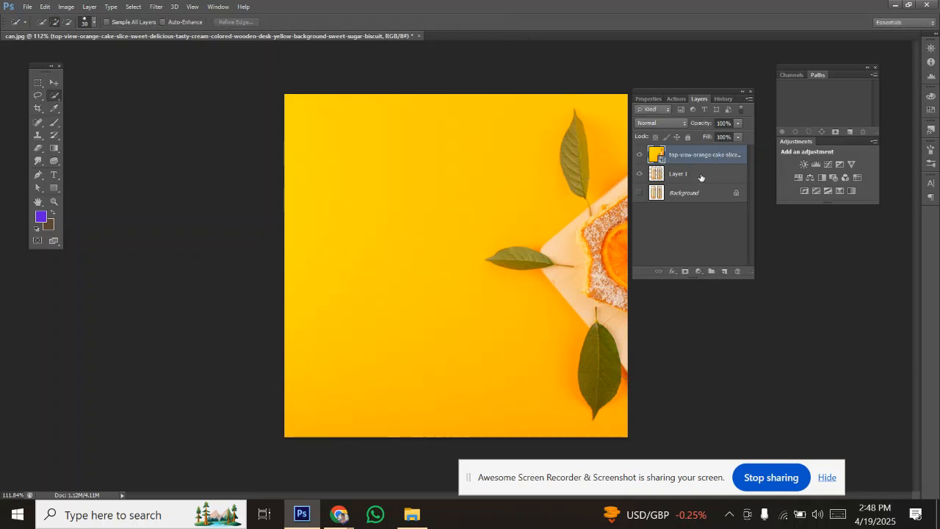
- Bring Layer 1 with the cans in front of the orange cake image and move the cans slightly down and to the left
left_click(698, 176)
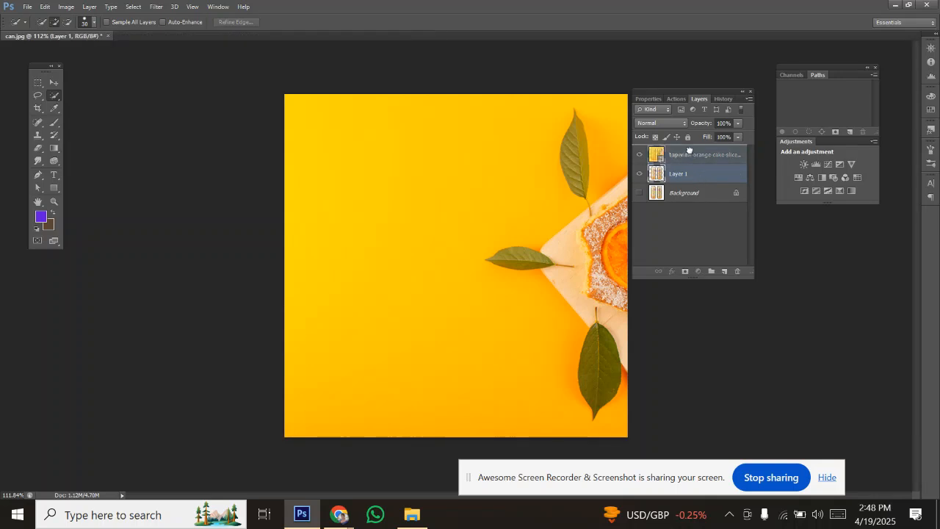
key("ctrl+bracketright")
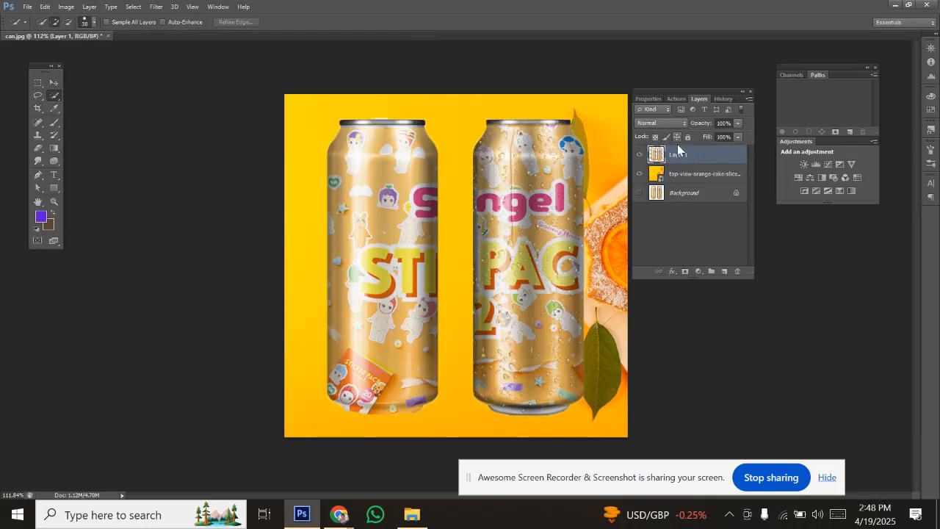
left_click(509, 187)
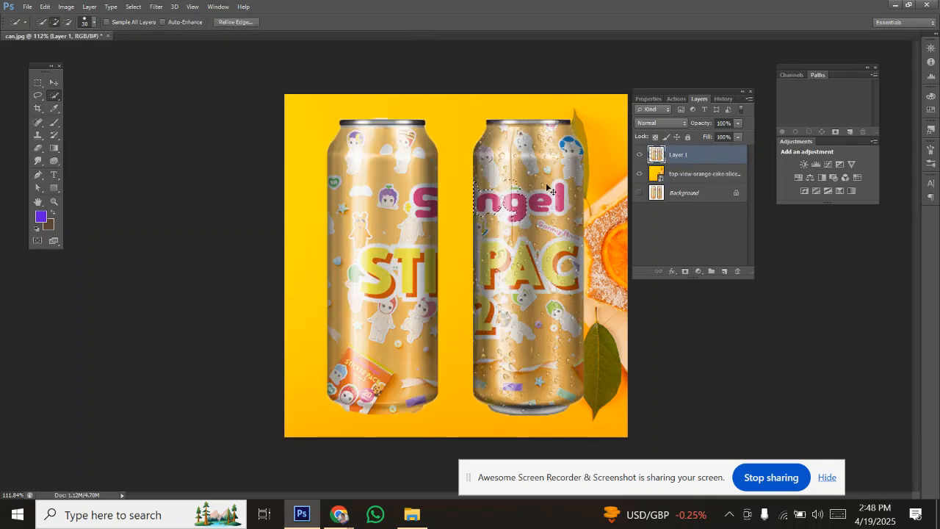
key("ctrl+d")
left_click(54, 82)
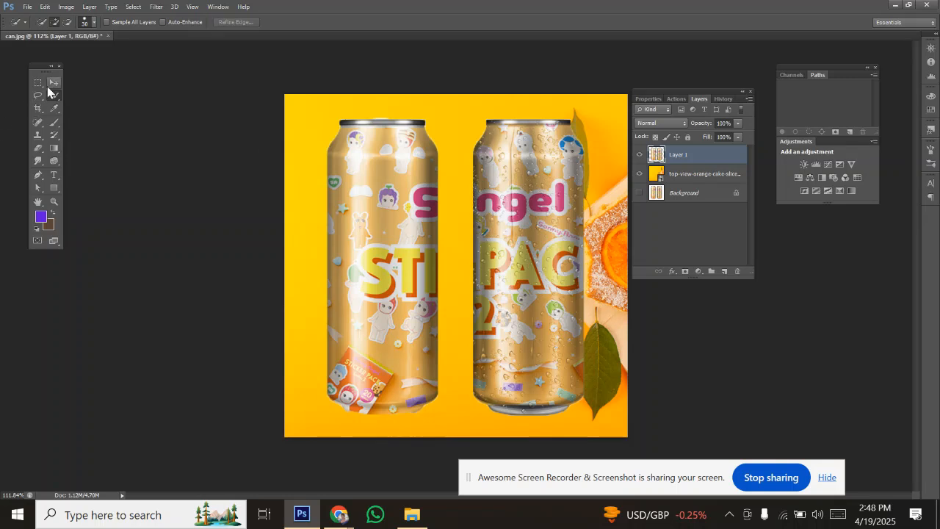
mouse_move(529, 192)
left_mouse_down()
mouse_move(486, 173)
mouse_move(525, 200)
left_mouse_up()
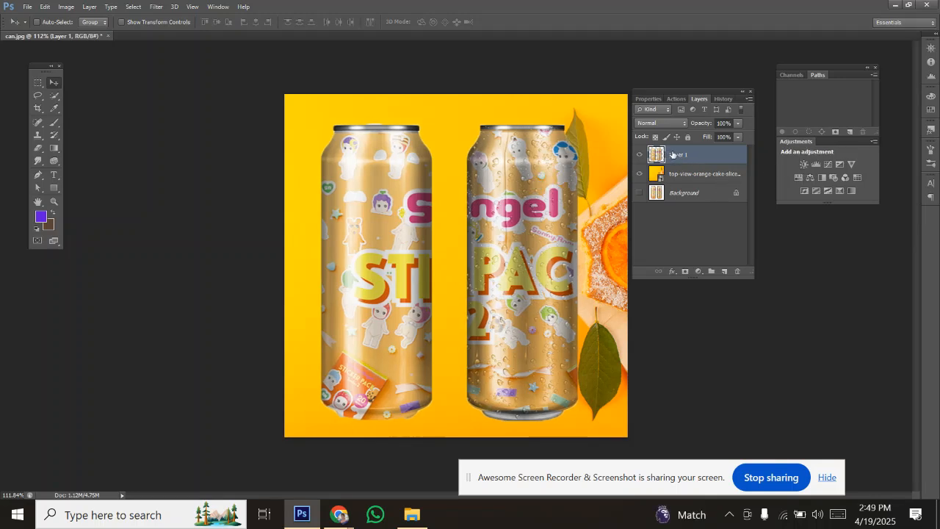
- Scale the cans on Layer 1 to about 73.4% and place them on the plain yellow area beside the cake slice
key("ctrl+t")
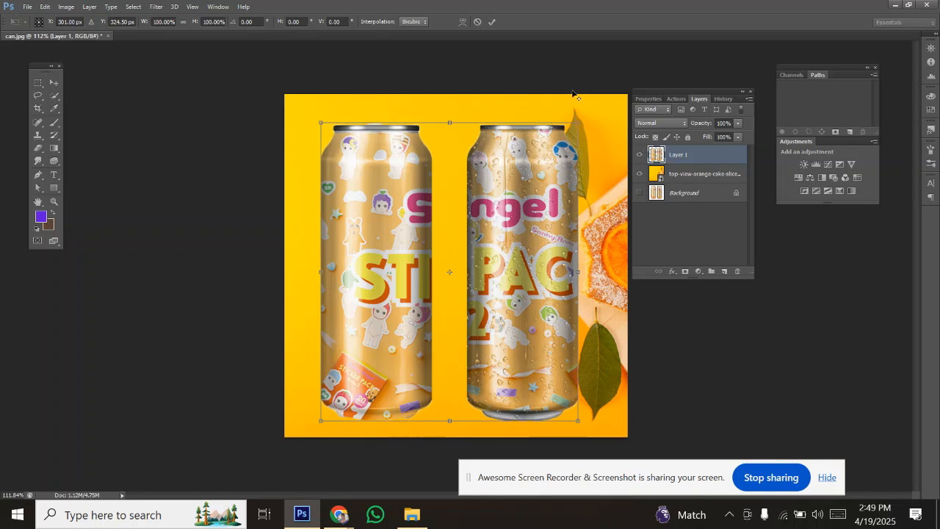
left_click_drag(577, 125, 506, 204)
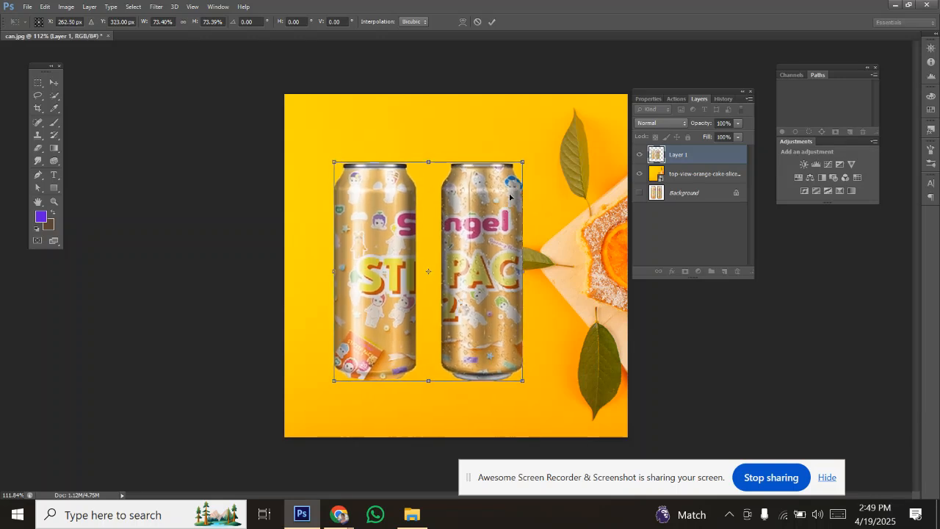
left_click(491, 22)
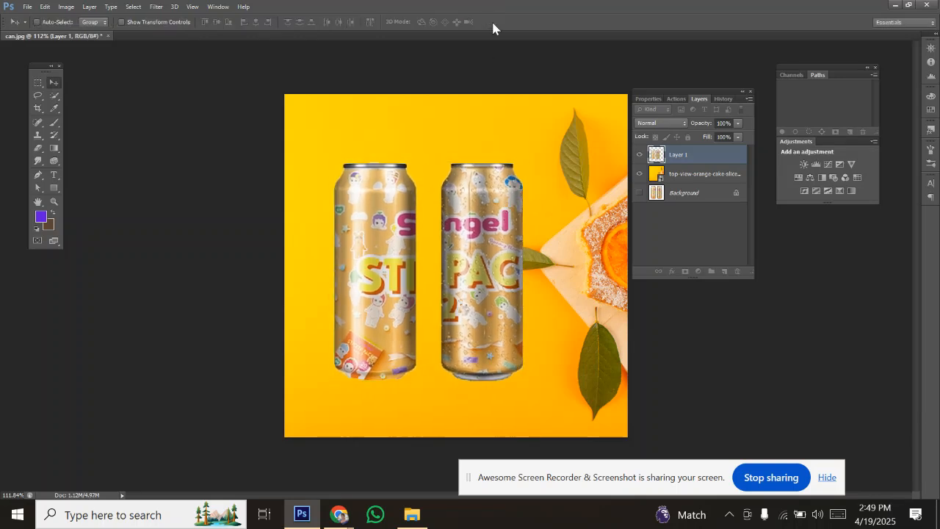
left_click_drag(482, 233, 494, 232)
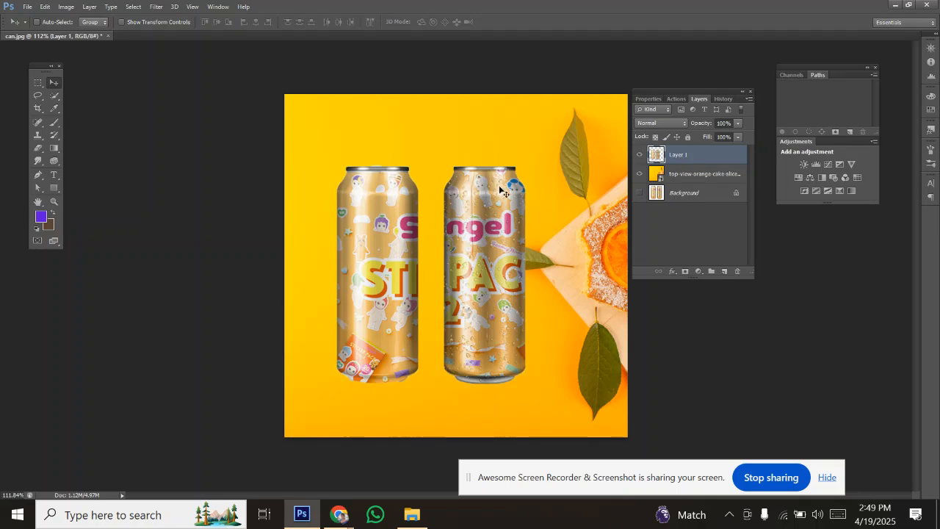
scroll(447, 384, "up", 2)
scroll(488, 358, "down", 2)
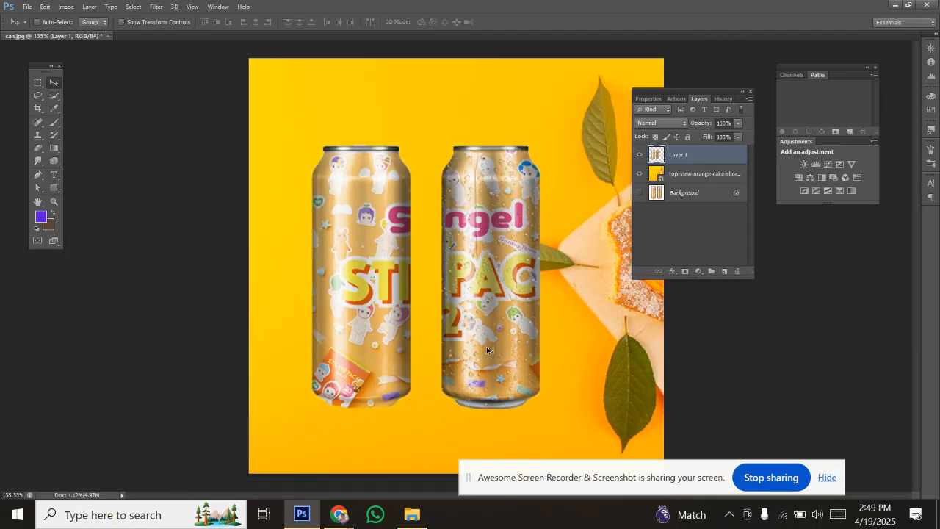
scroll(483, 382, "up", 1)
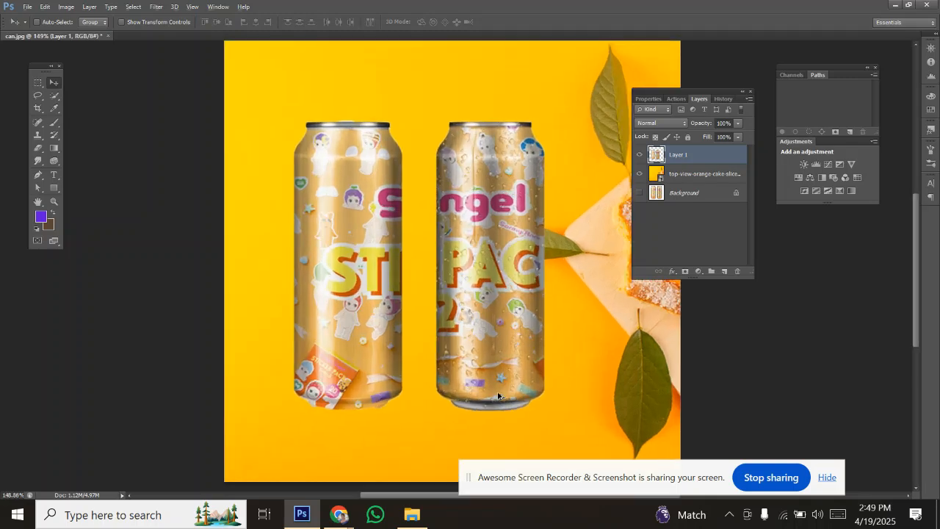
- Draw a flat ellipse about 168 px wide and 18 px high just below the left can and fill it with black
scroll(380, 415, "down", 2)
scroll(493, 374, "up", 1)
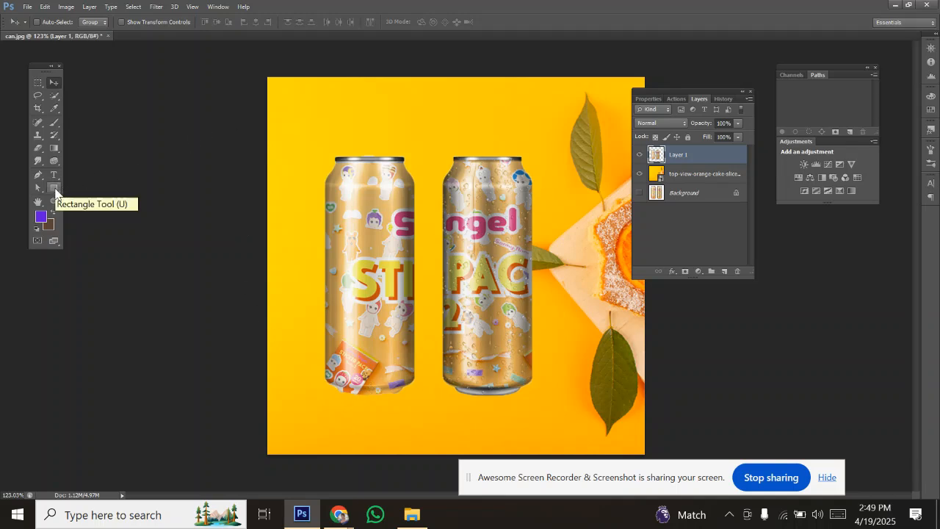
left_click(55, 192)
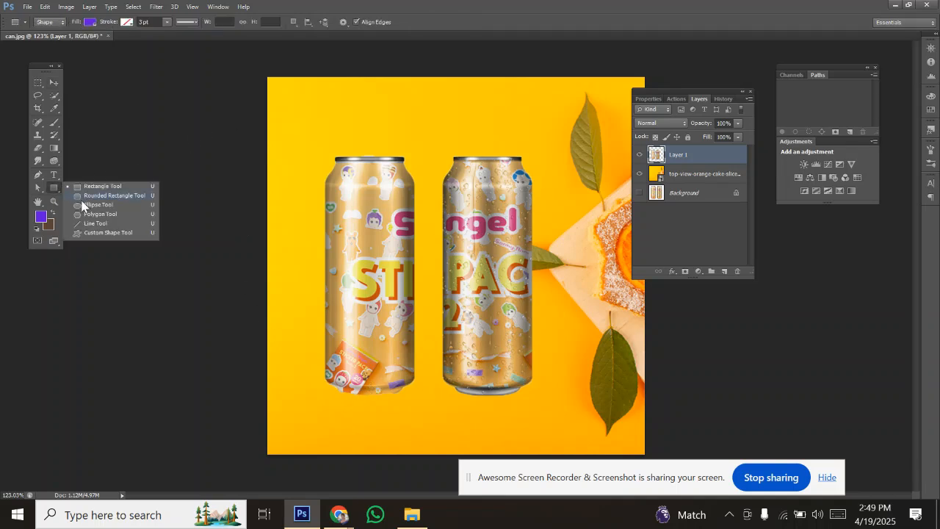
left_click(87, 205)
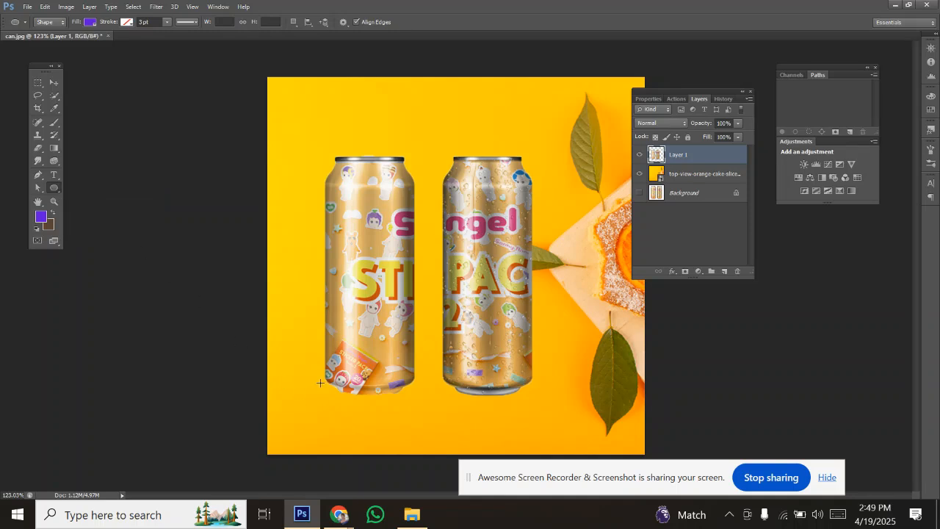
left_click_drag(324, 396, 421, 405)
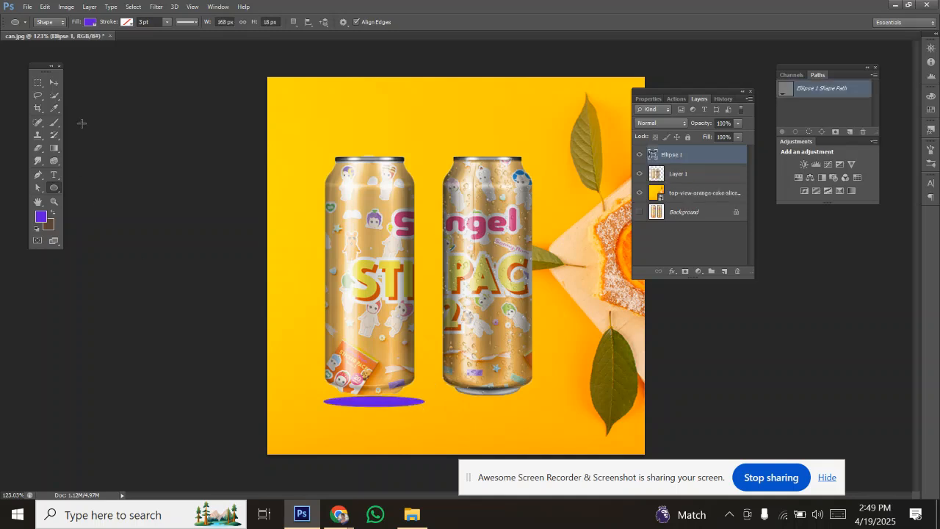
left_click(90, 22)
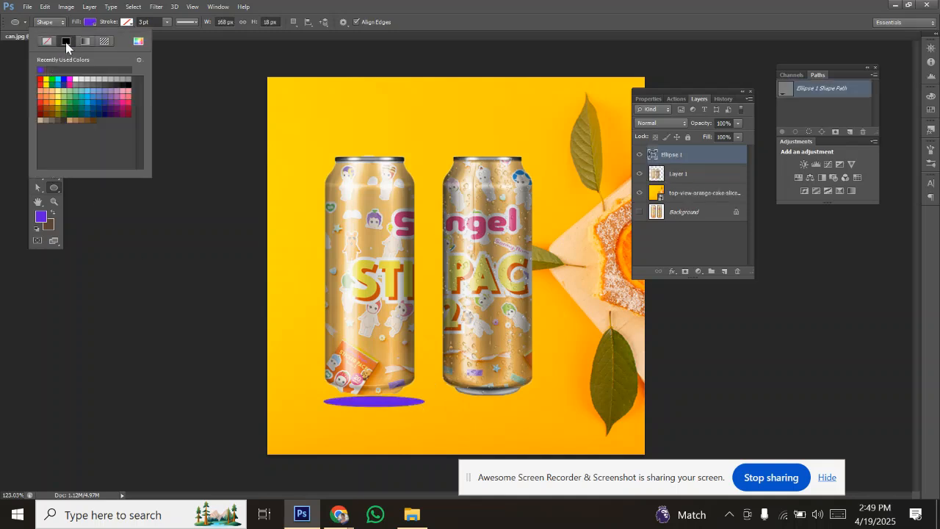
left_click(125, 84)
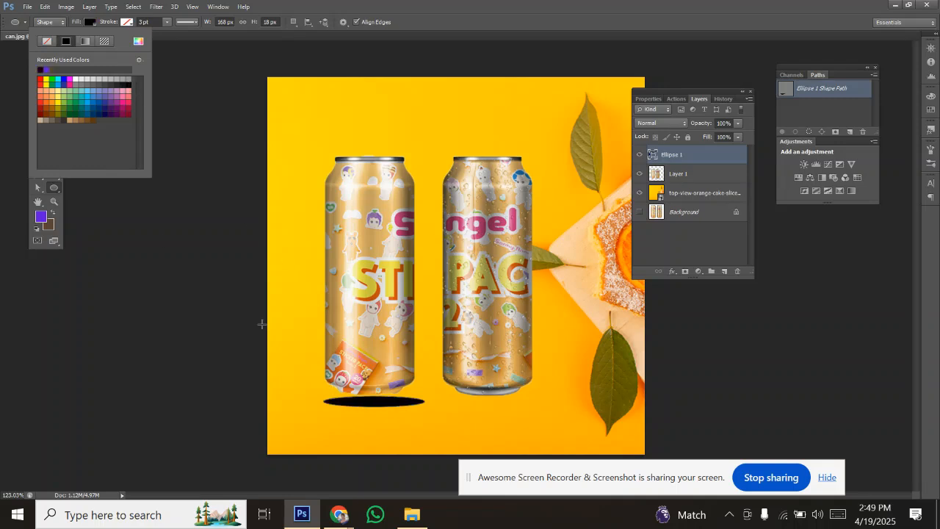
left_click(80, 20)
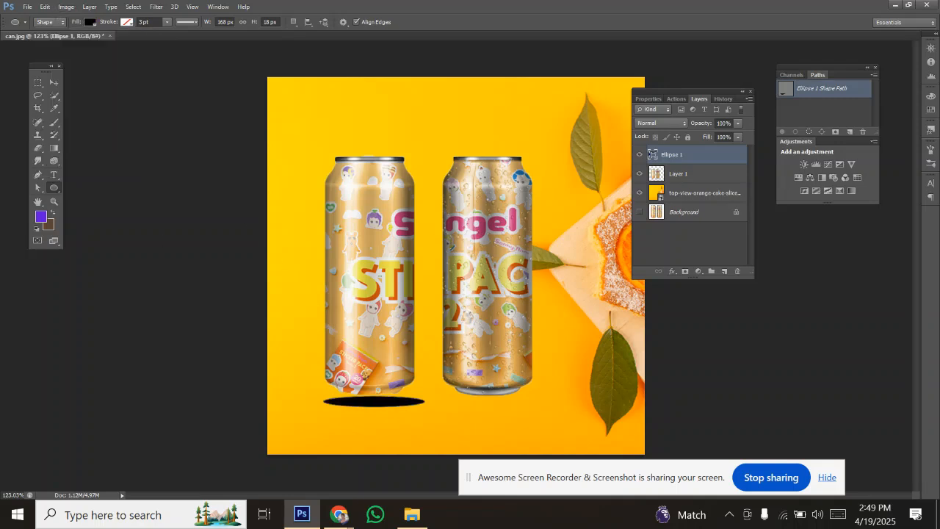
- Move the black ellipse up onto the base of the left can and place a duplicate of it at the base of the right can
left_click(53, 83)
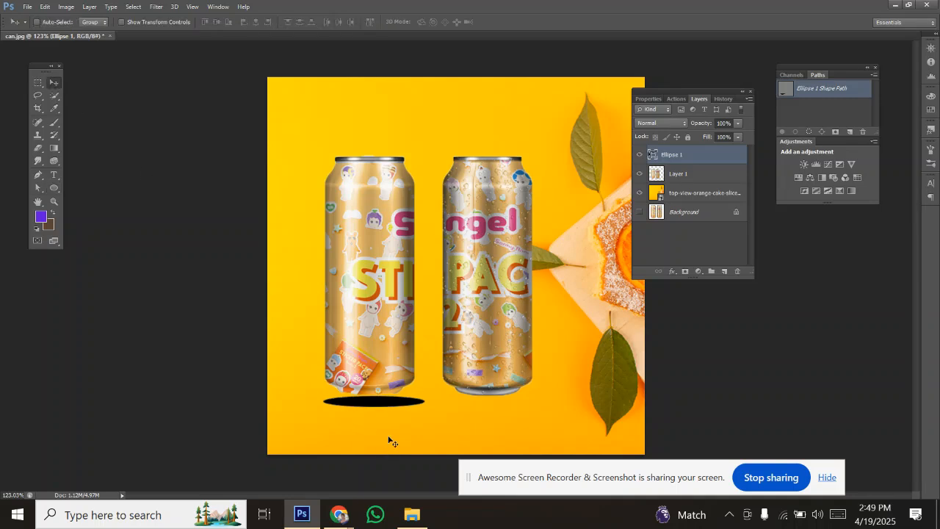
mouse_move(381, 406)
left_mouse_down()
mouse_move(373, 400)
mouse_move(382, 398)
left_mouse_up()
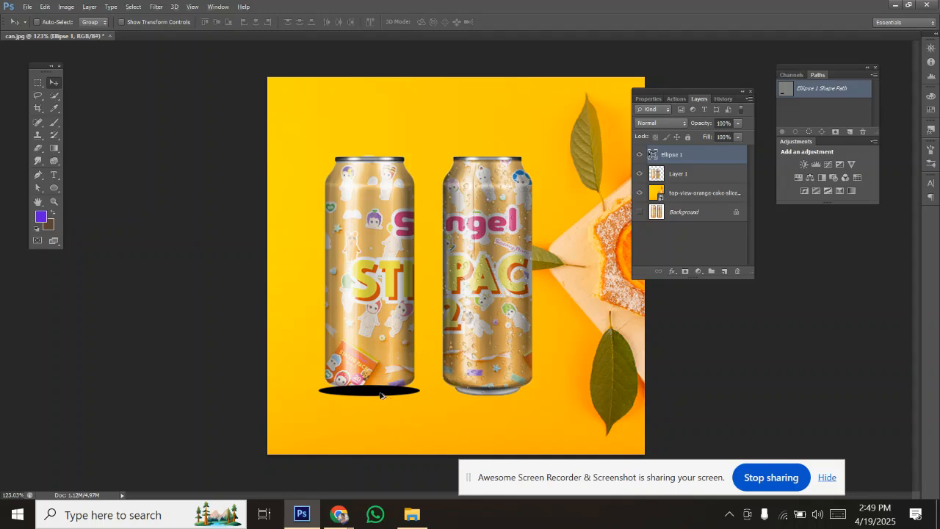
left_click_drag(381, 395, 498, 395, "alt")
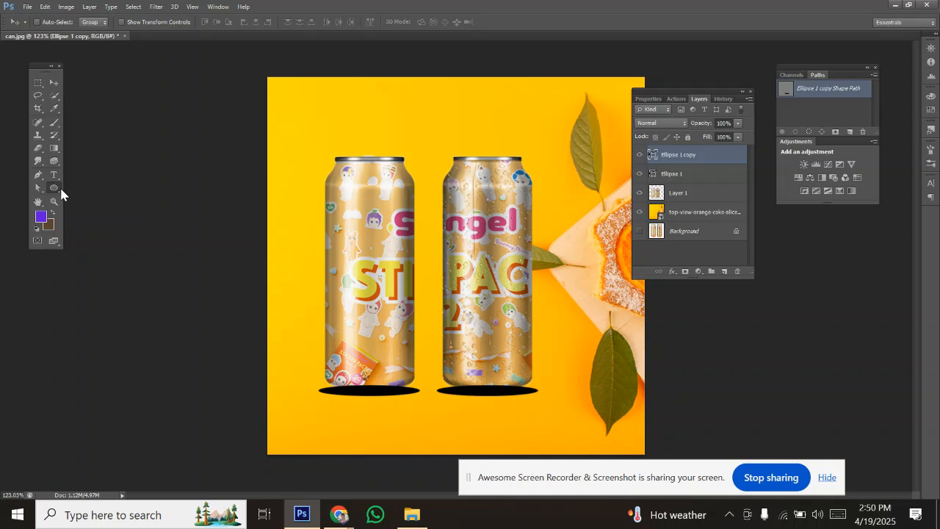
left_click(58, 189)
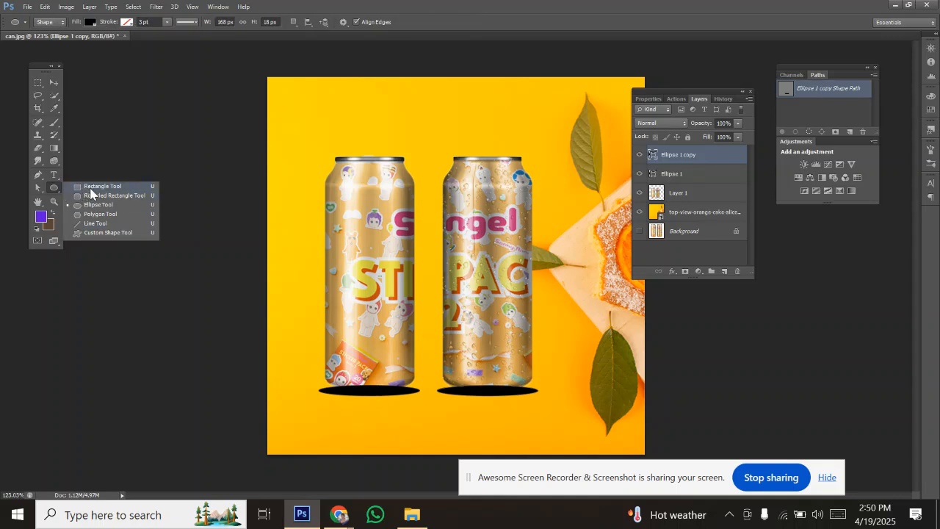
left_click(92, 204)
left_click_drag(311, 416, 523, 433)
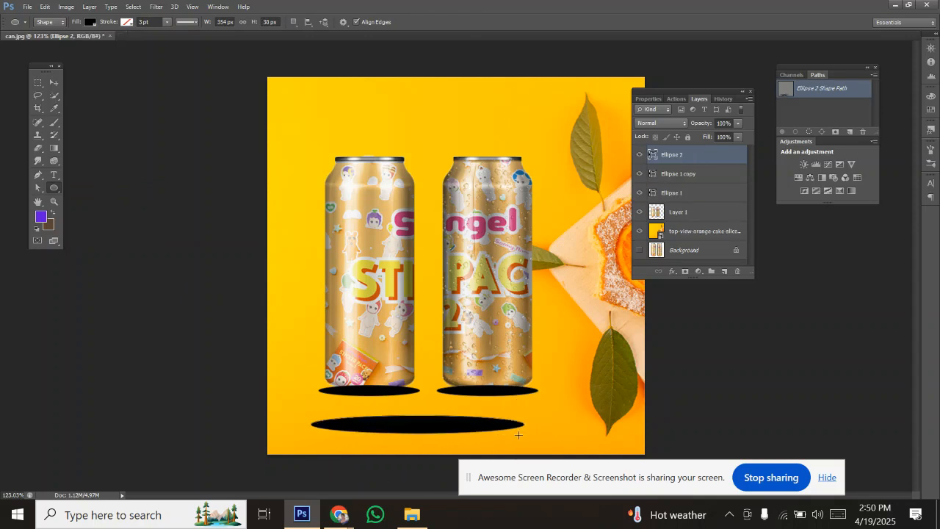
key("ctrl+z")
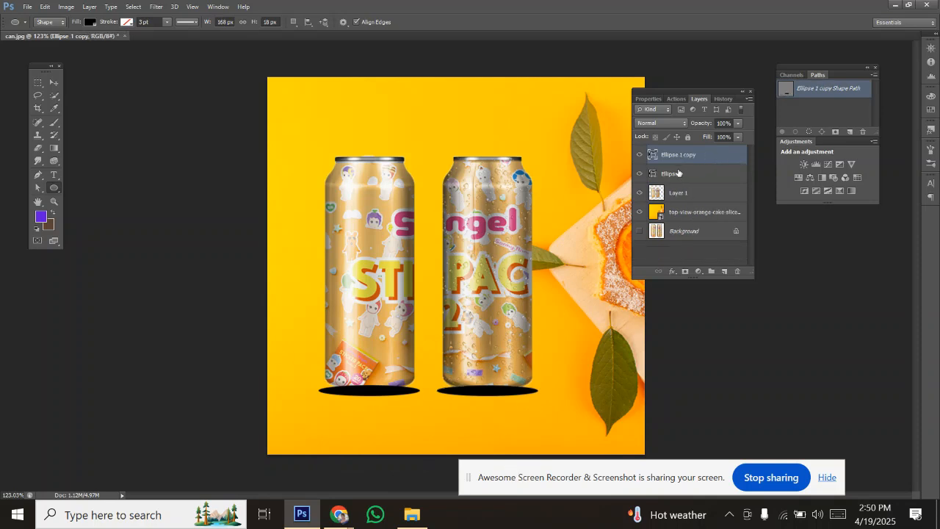
- Bring Layer 1 with the cans in front of both ellipses and select the Ellipse 1 and Ellipse 1 copy layers together
left_click(685, 196)
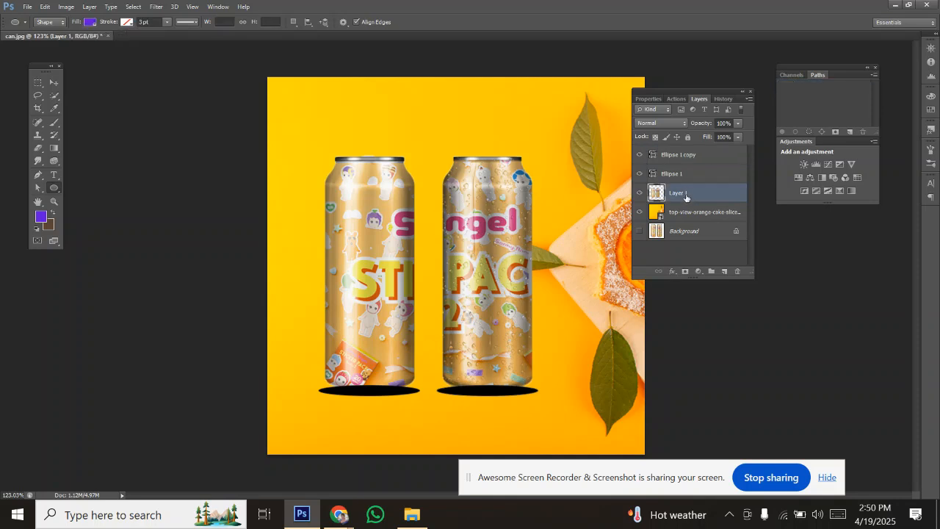
left_click_drag(685, 195, 689, 153)
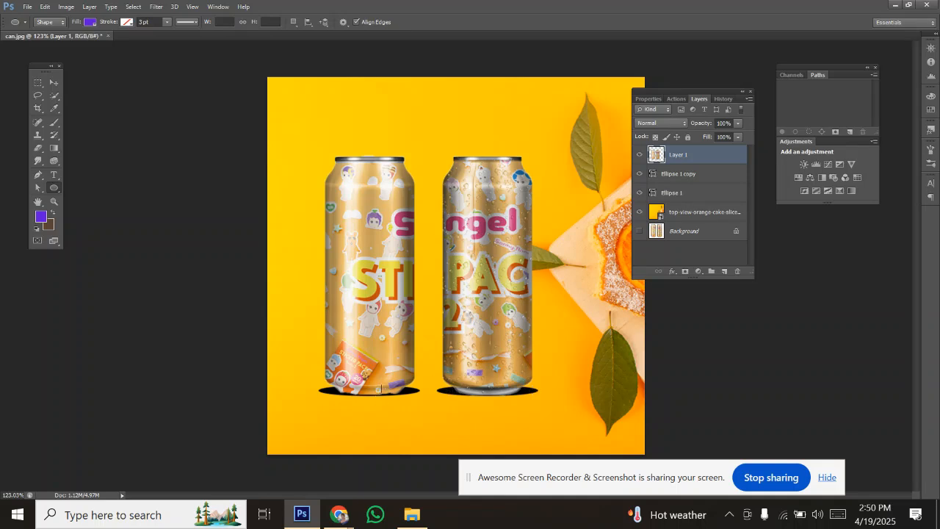
left_click(53, 83)
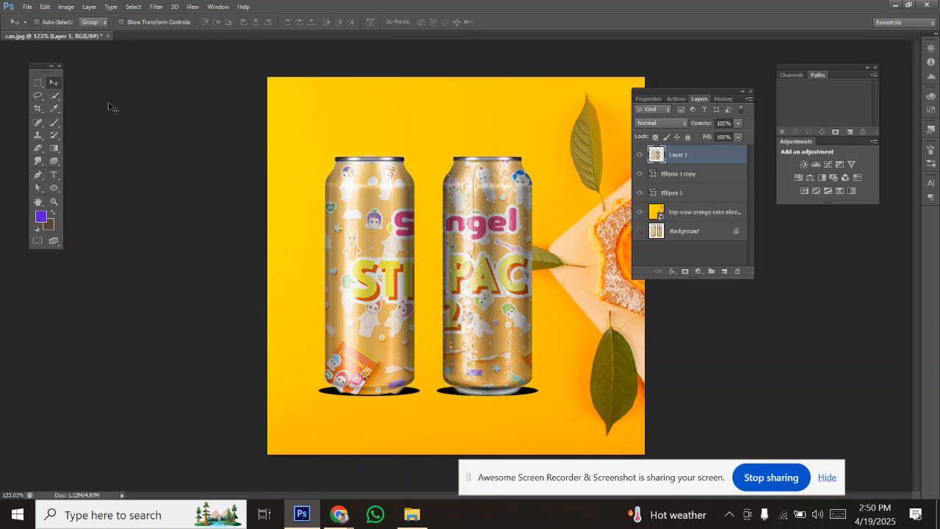
left_click(686, 176)
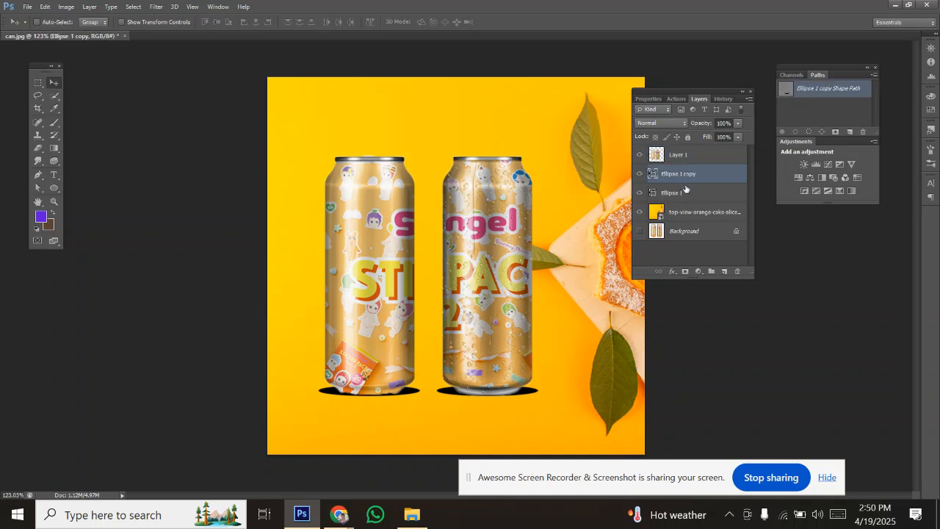
left_click(683, 191)
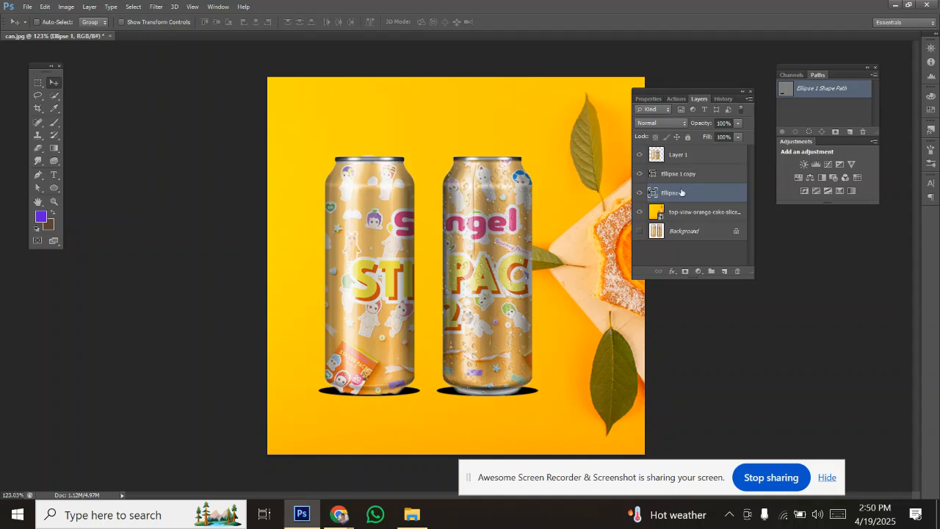
left_click(717, 174, "shift")
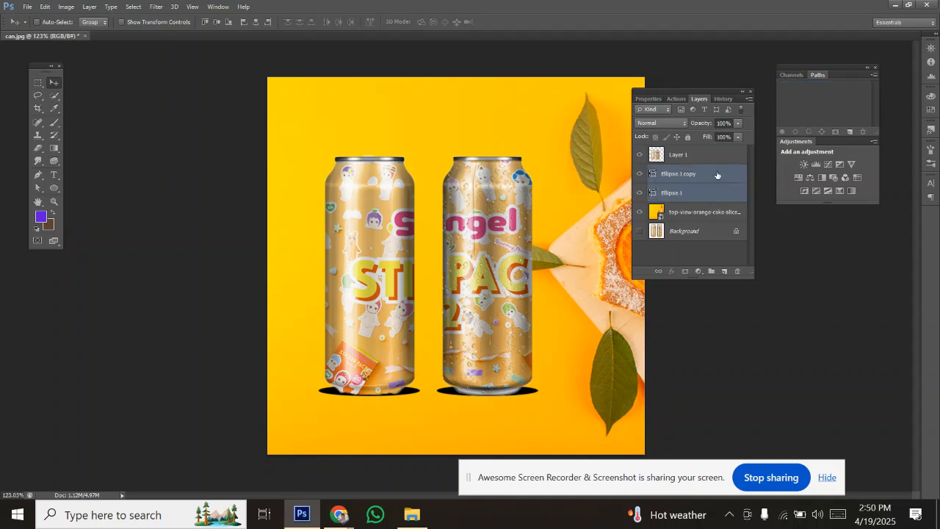
left_click(680, 194)
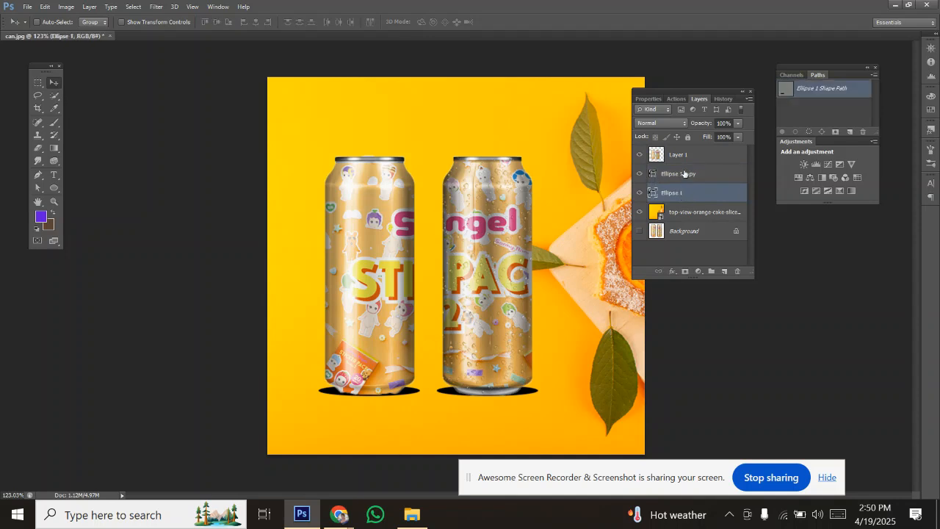
left_click(685, 174, "shift")
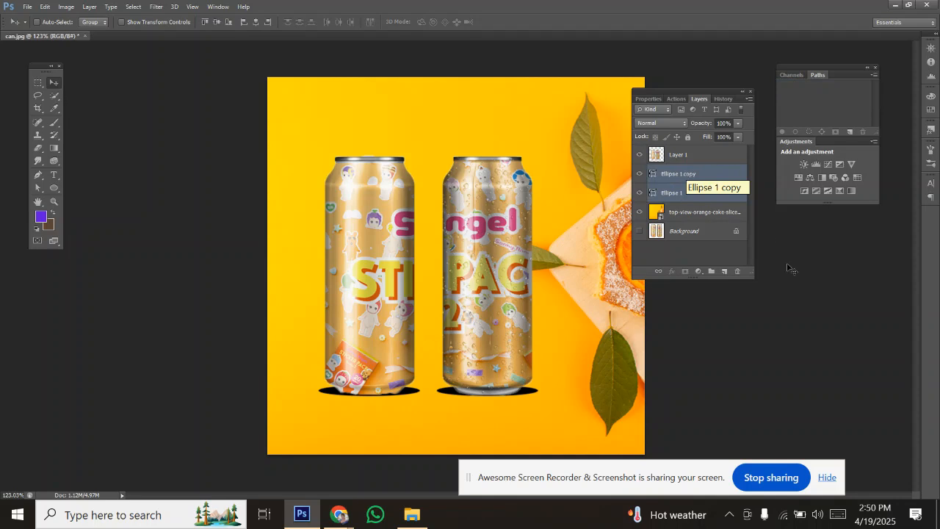
mouse_move(338, 514)
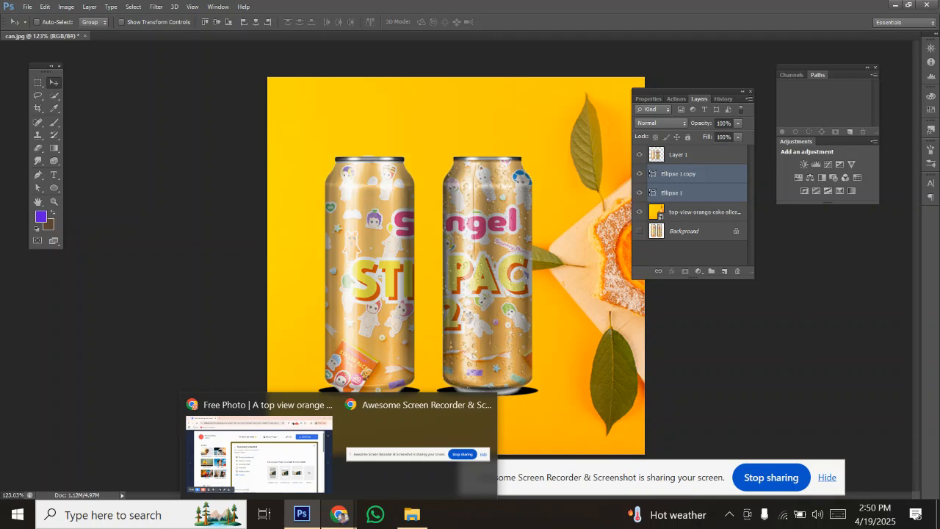
left_click(259, 449)
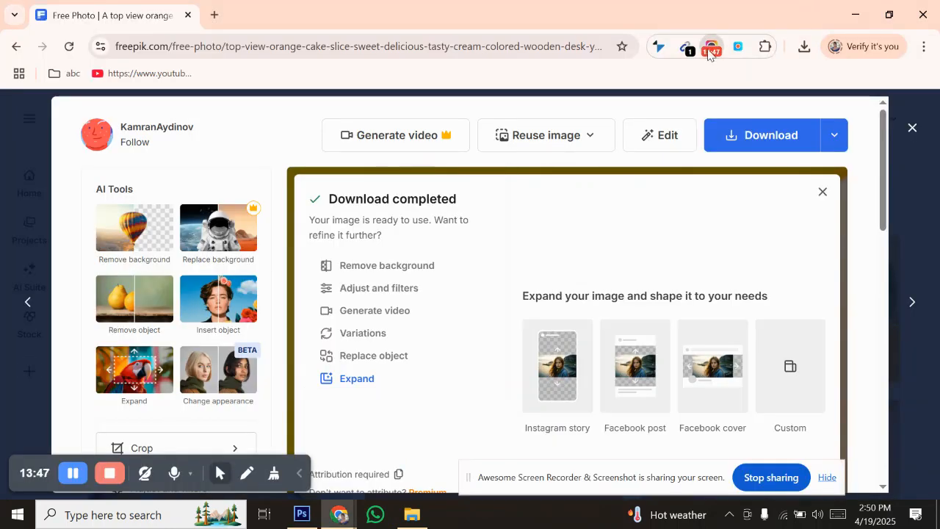
left_click(709, 51)
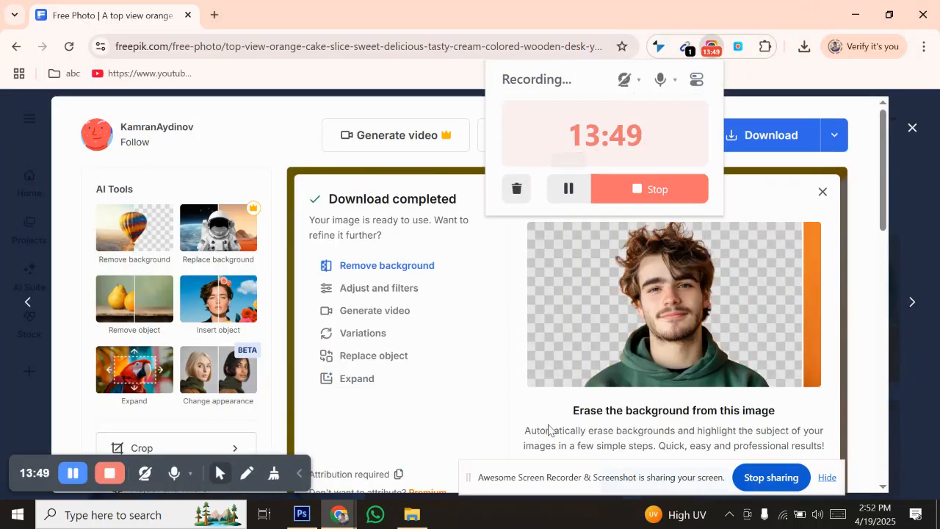
left_click(301, 447)
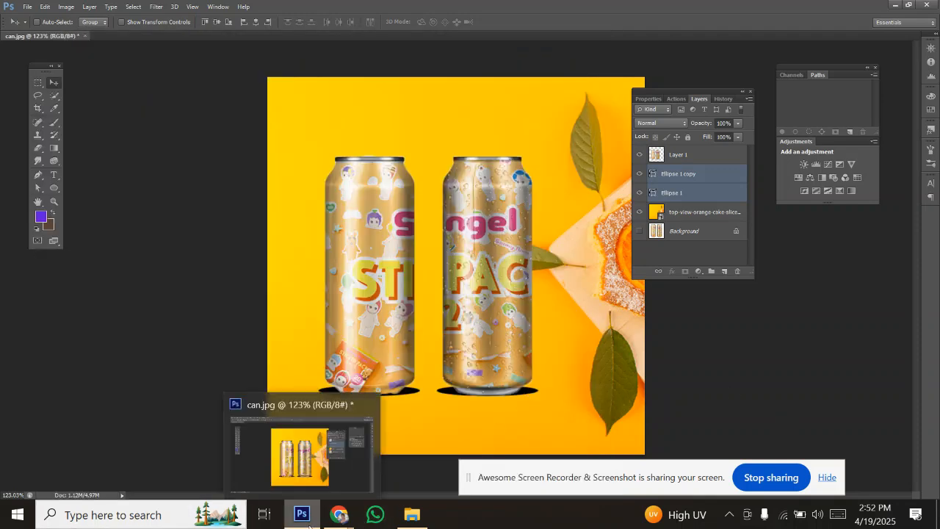
mouse_move(339, 514)
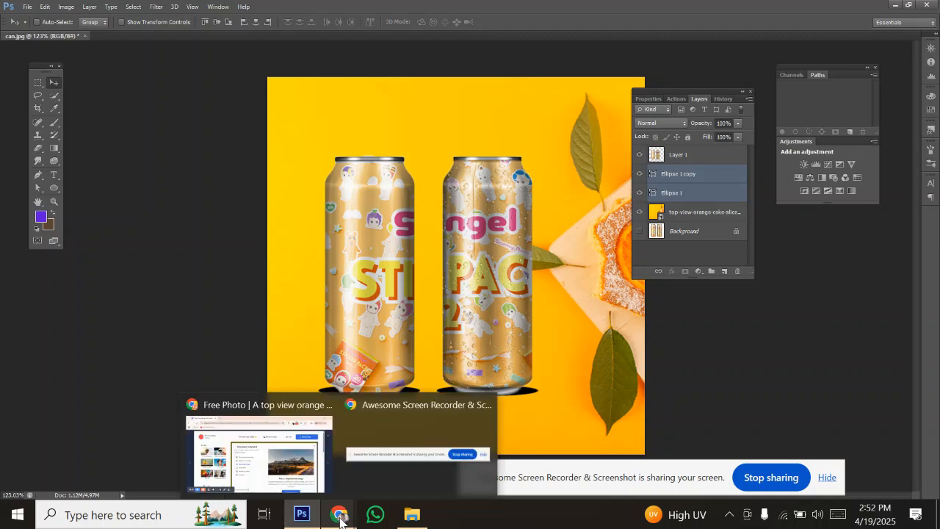
mouse_move(288, 460)
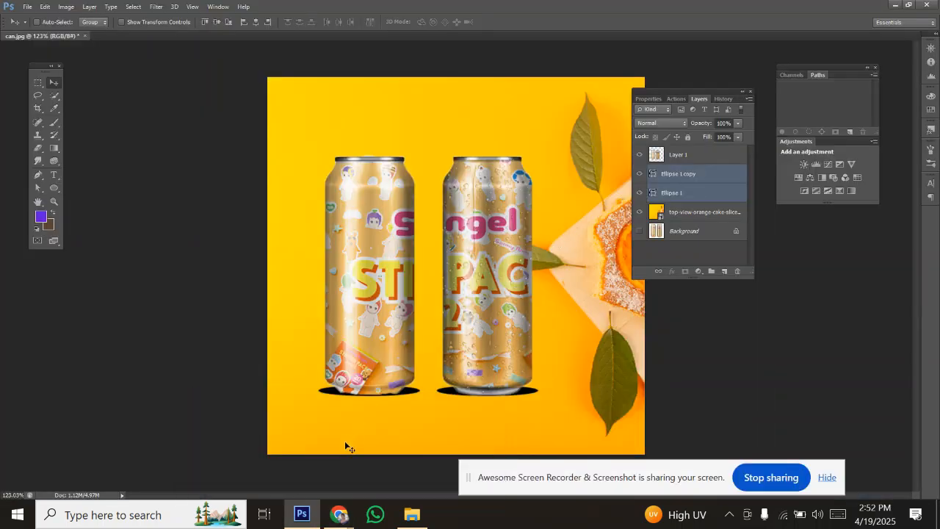